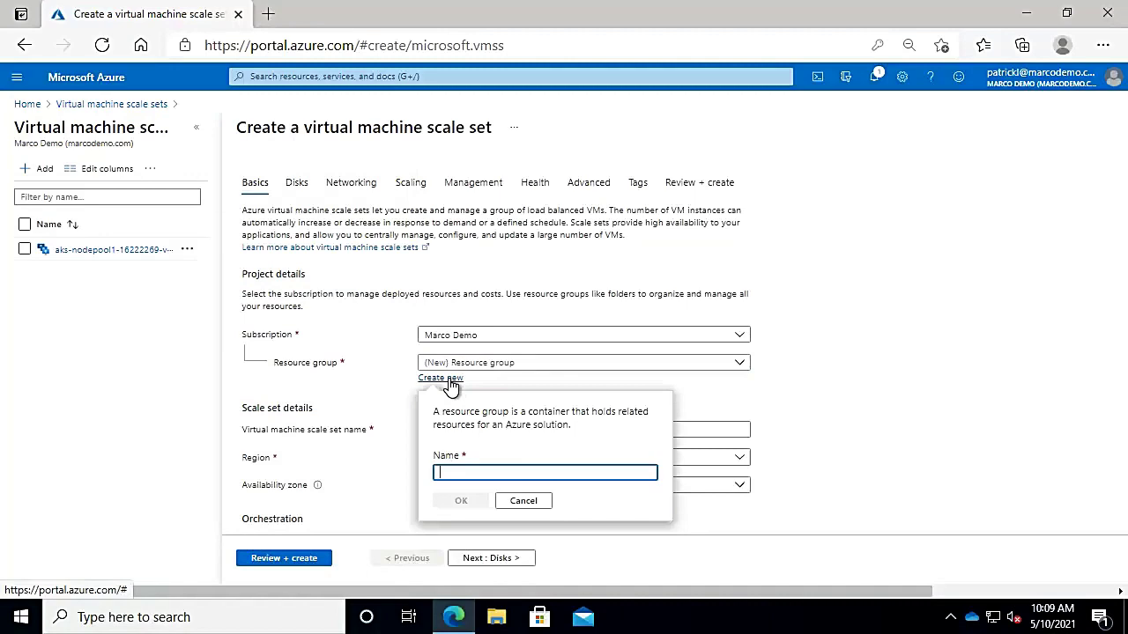
Create a new resource group named WebAppRG and name the virtual machine scale set WebAppPool.
text(WebApp)
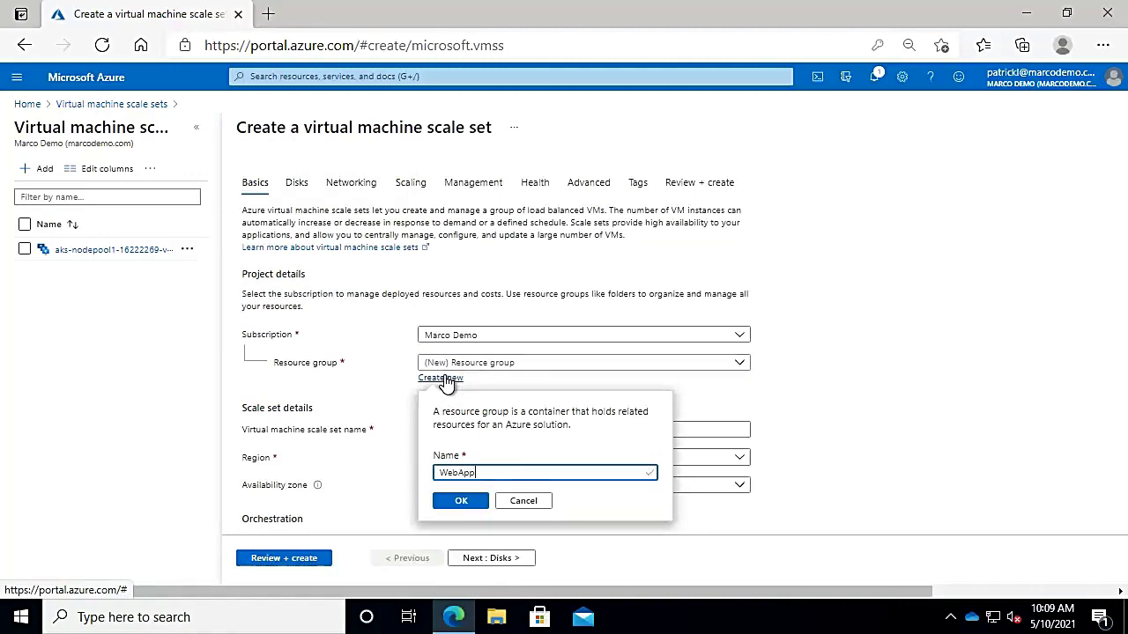
text(RG)
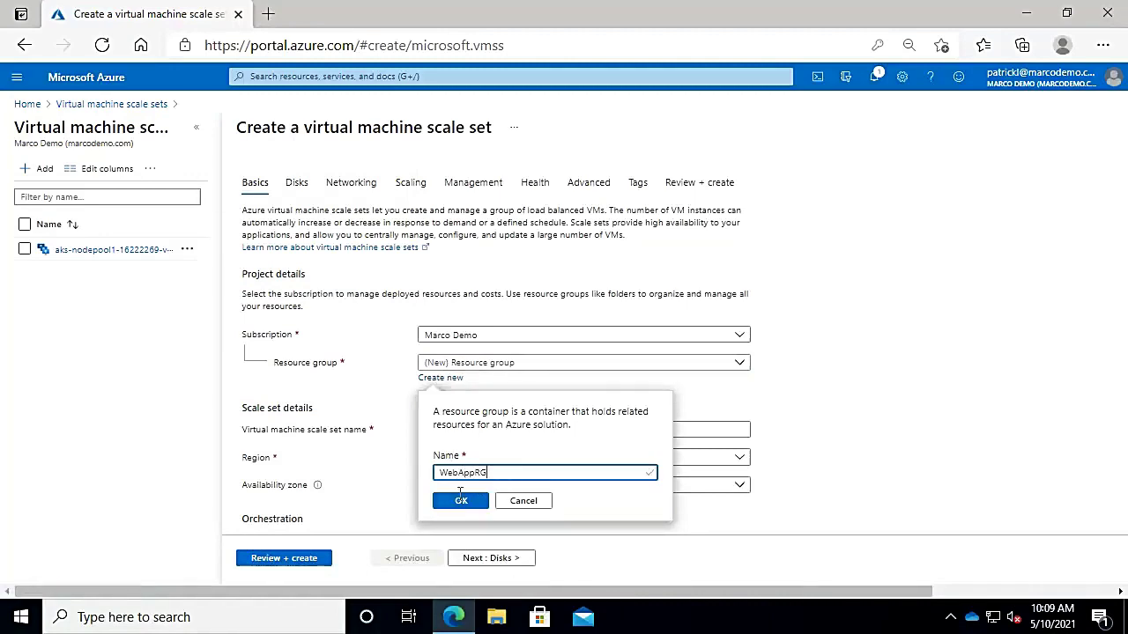
click(461, 502)
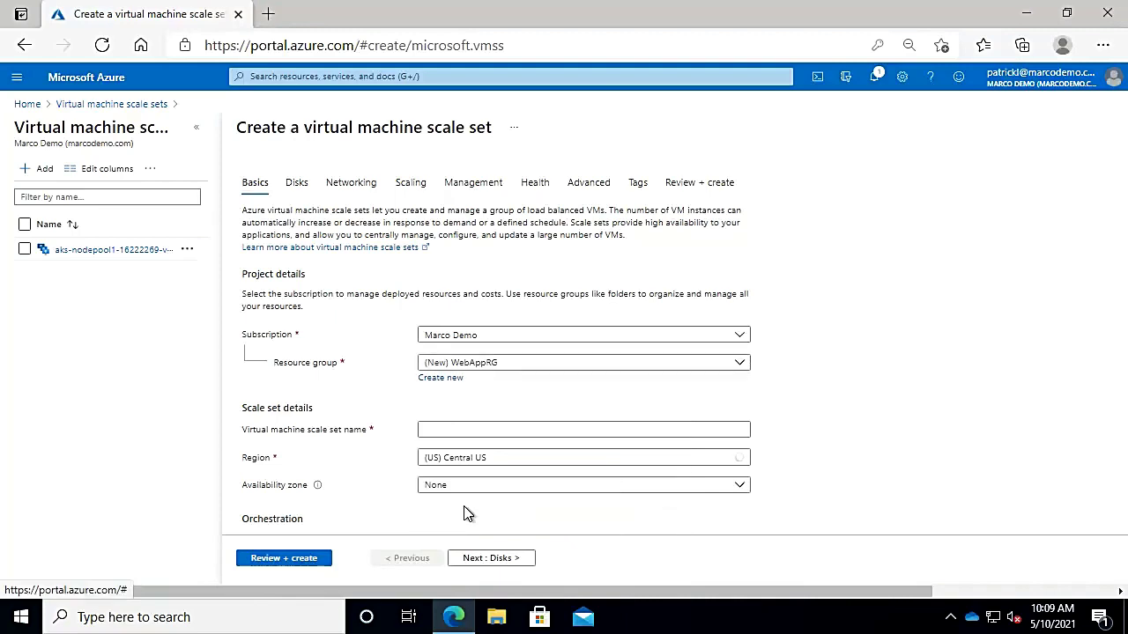
click(465, 429)
text(W)
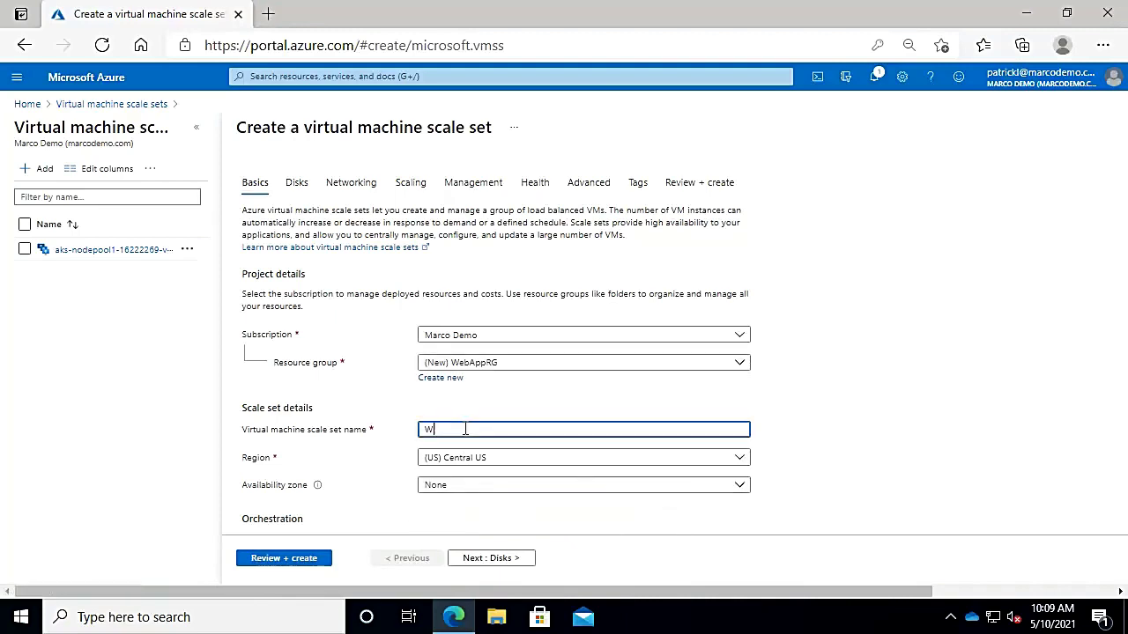
text(ebAppPool)
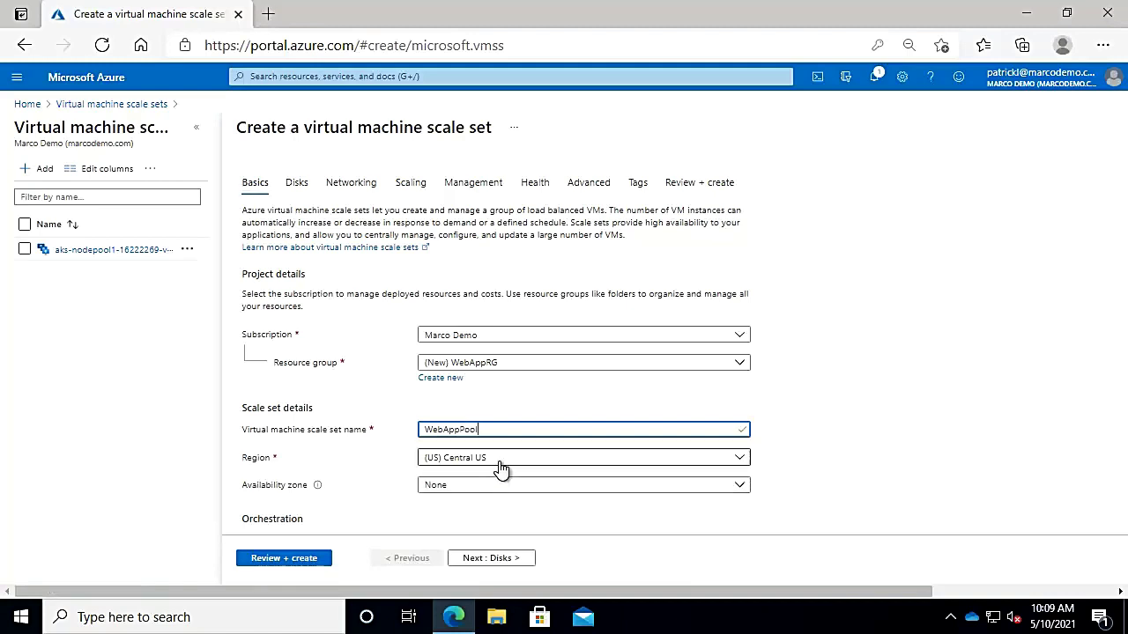
Set the scale set's region to (US) East US and its availability zone to 3.
click(499, 461)
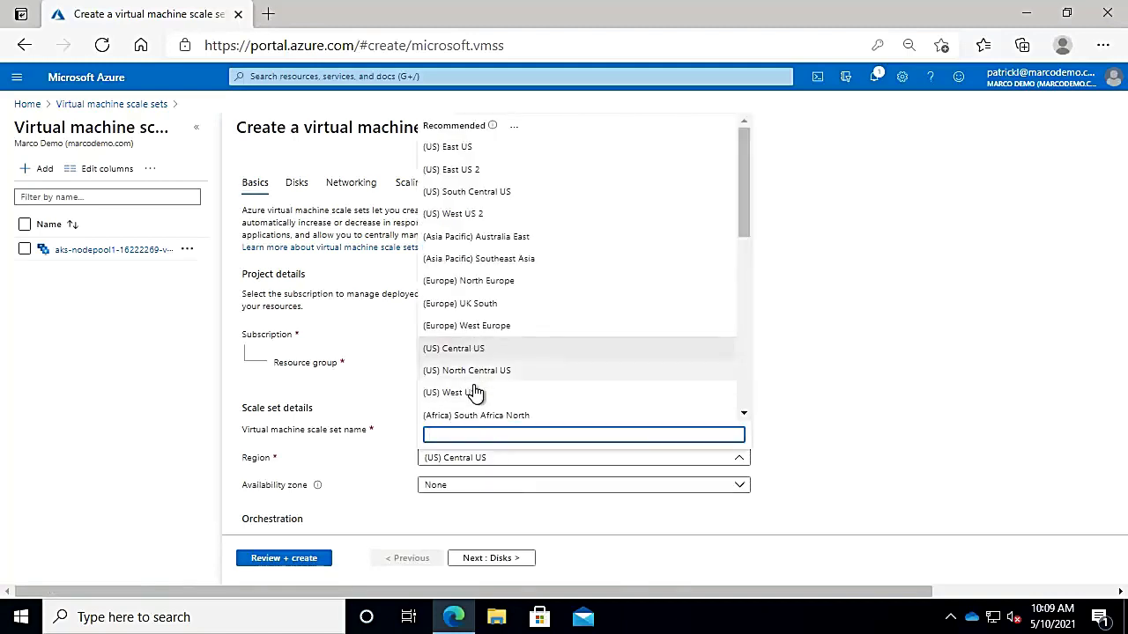
click(447, 154)
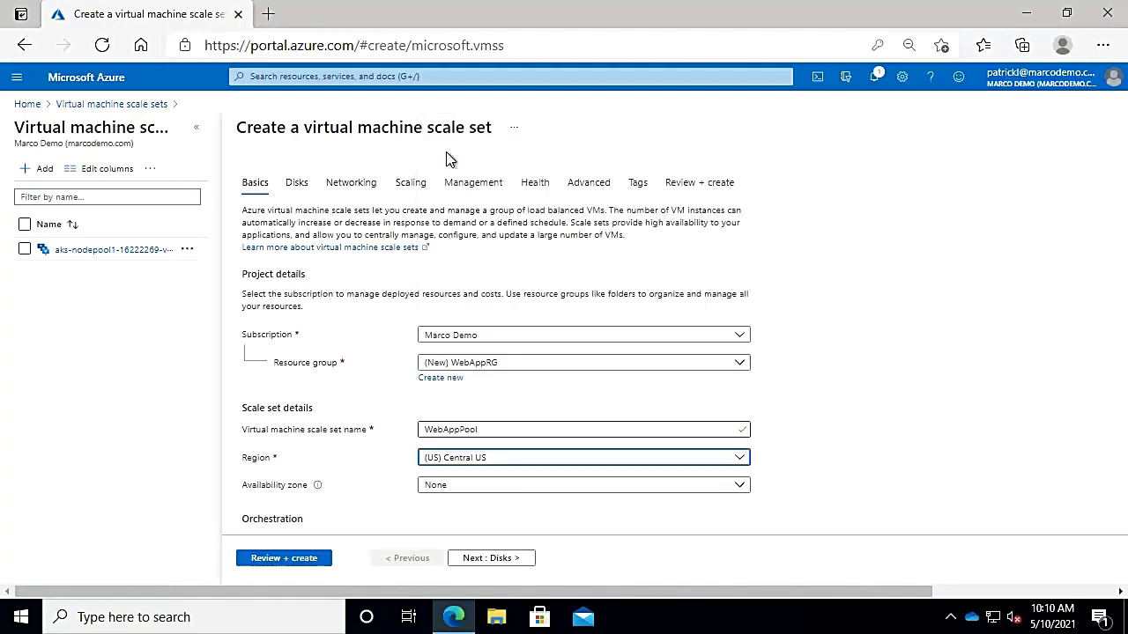
click(490, 490)
click(973, 408)
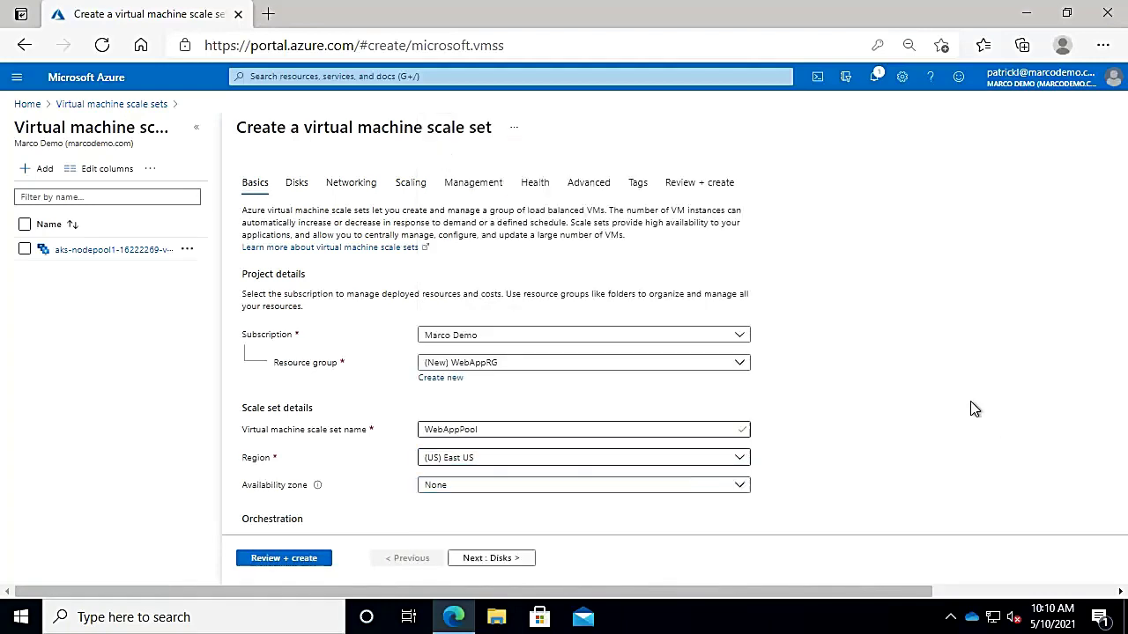
scroll(973, 407, down, 3)
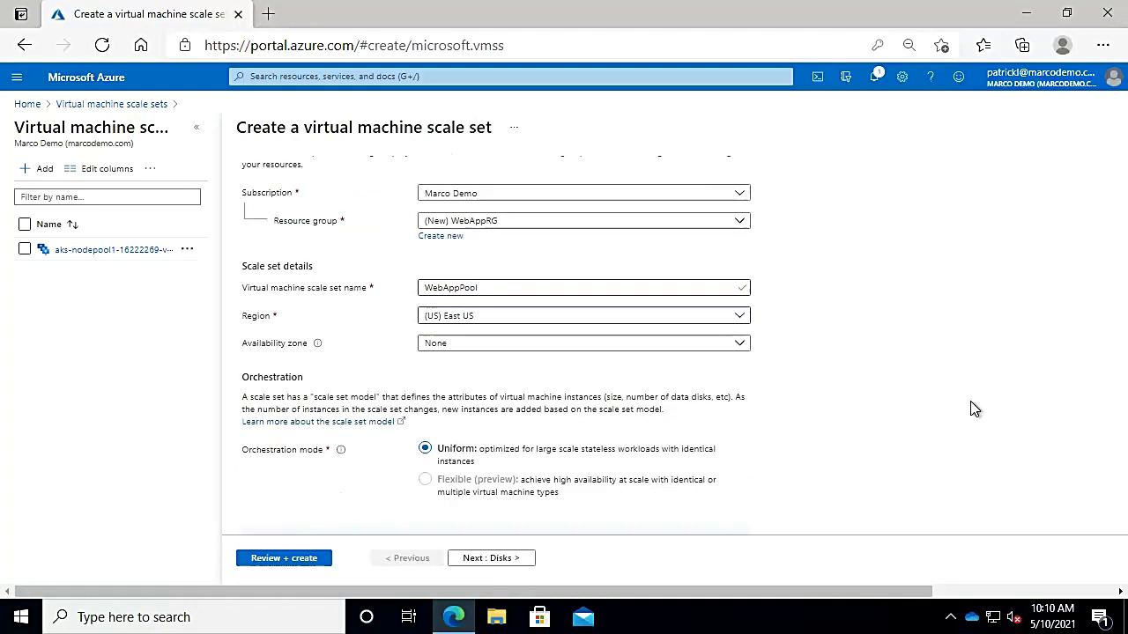
click(577, 350)
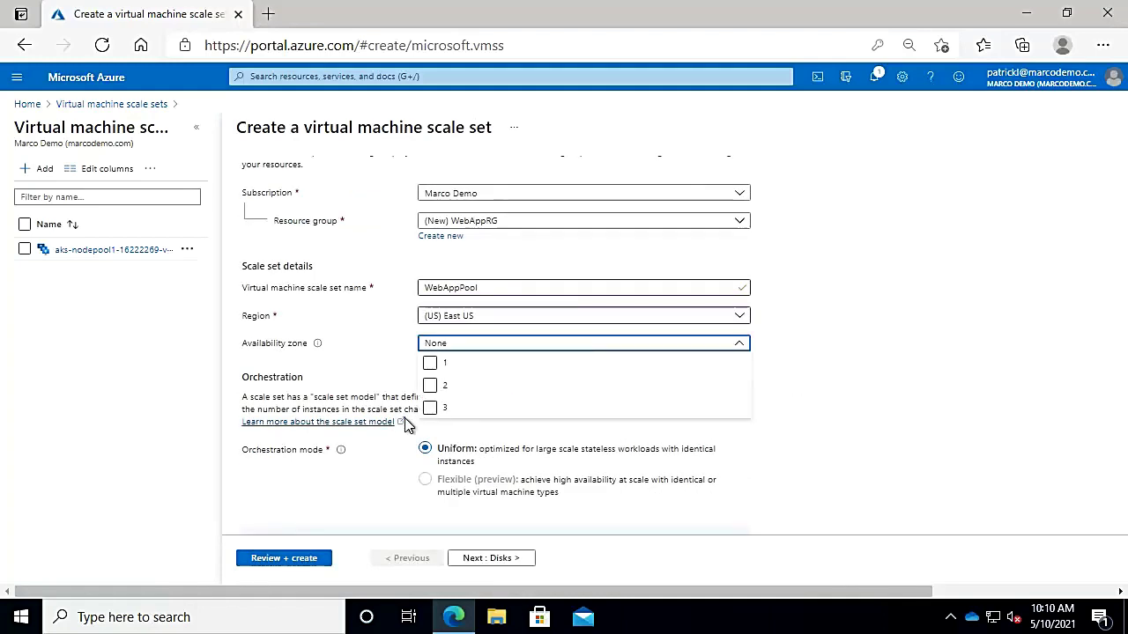
click(429, 408)
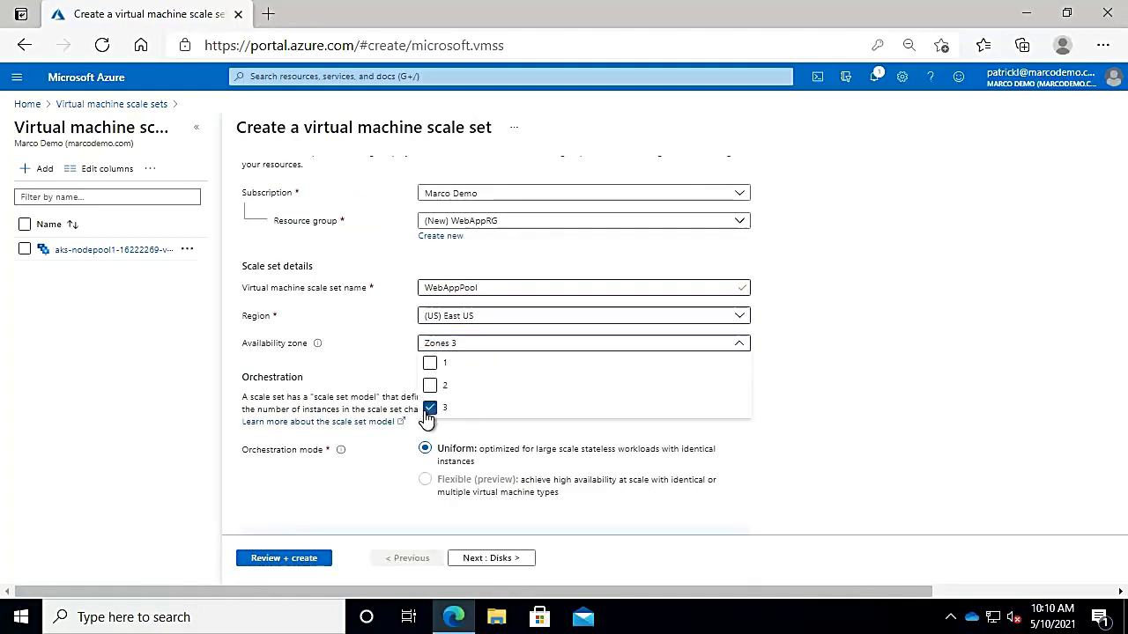
click(837, 340)
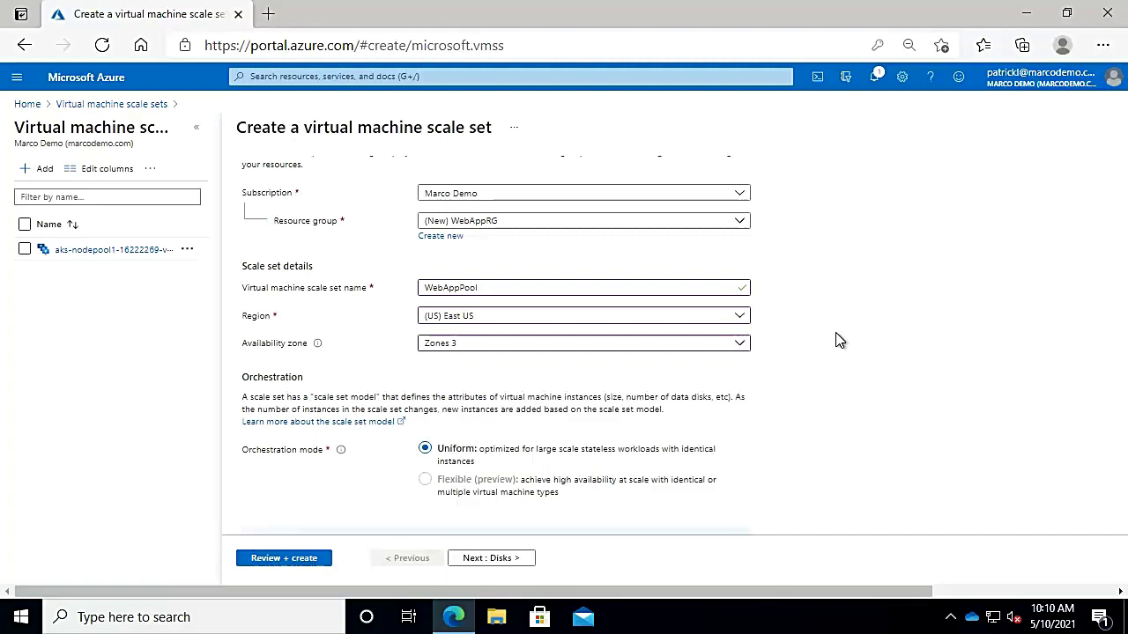
Choose Windows Server 2016 Datacenter - Gen1 as the image for the scale set's instances.
scroll(837, 340, down, 3)
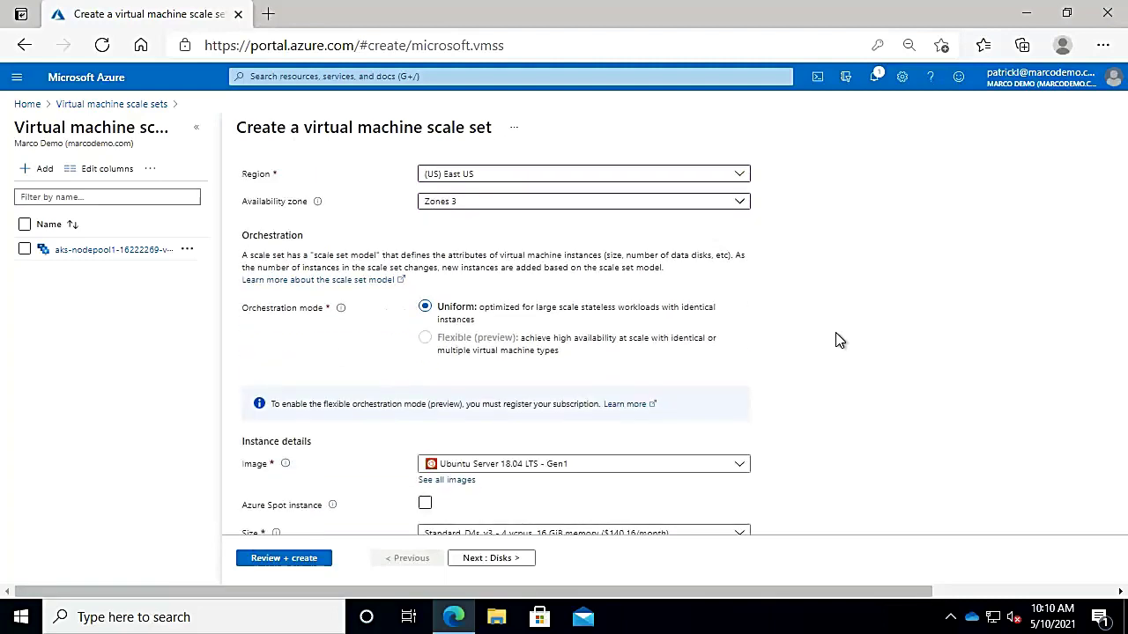
scroll(837, 341, down, 3)
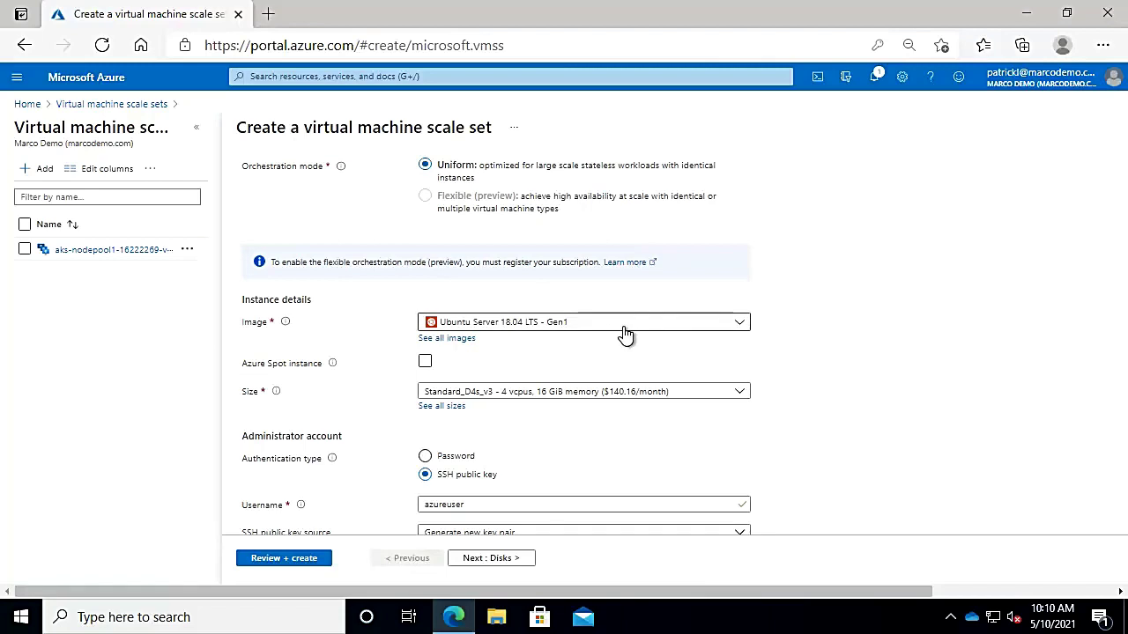
click(621, 333)
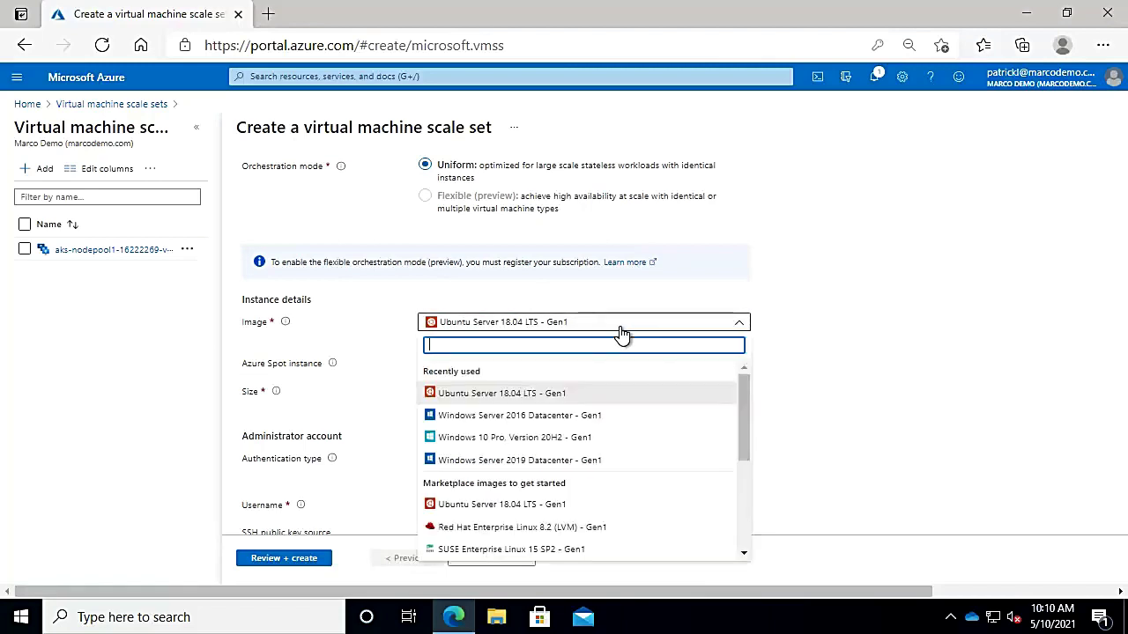
click(557, 418)
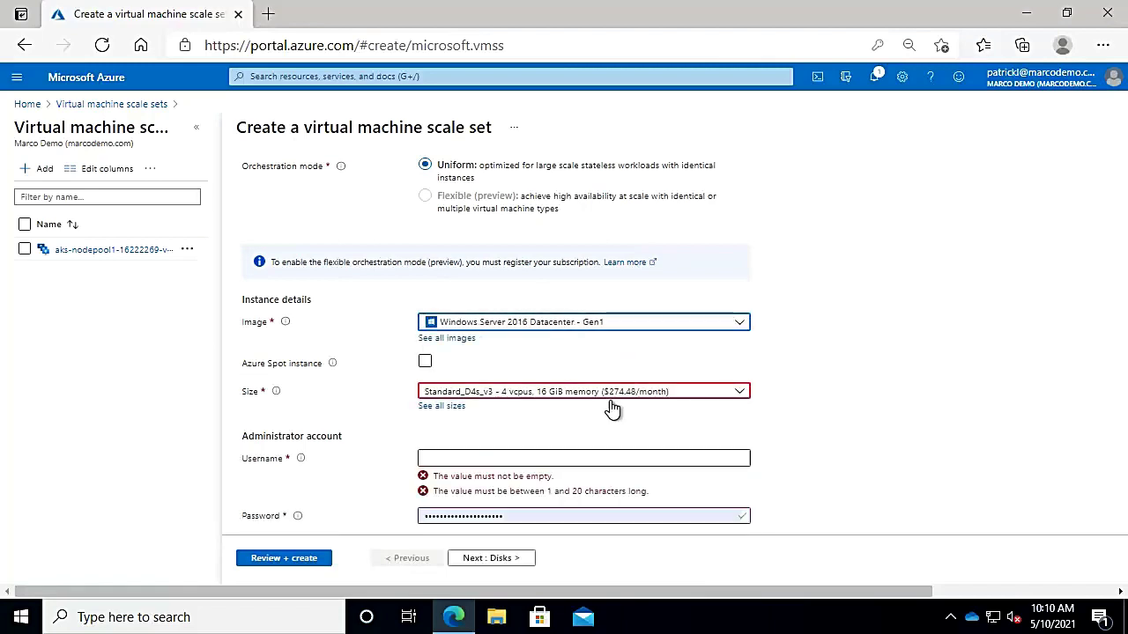
Set the administrator username to mtech and enter the account password in the confirmation field.
click(508, 457)
text(mtech)
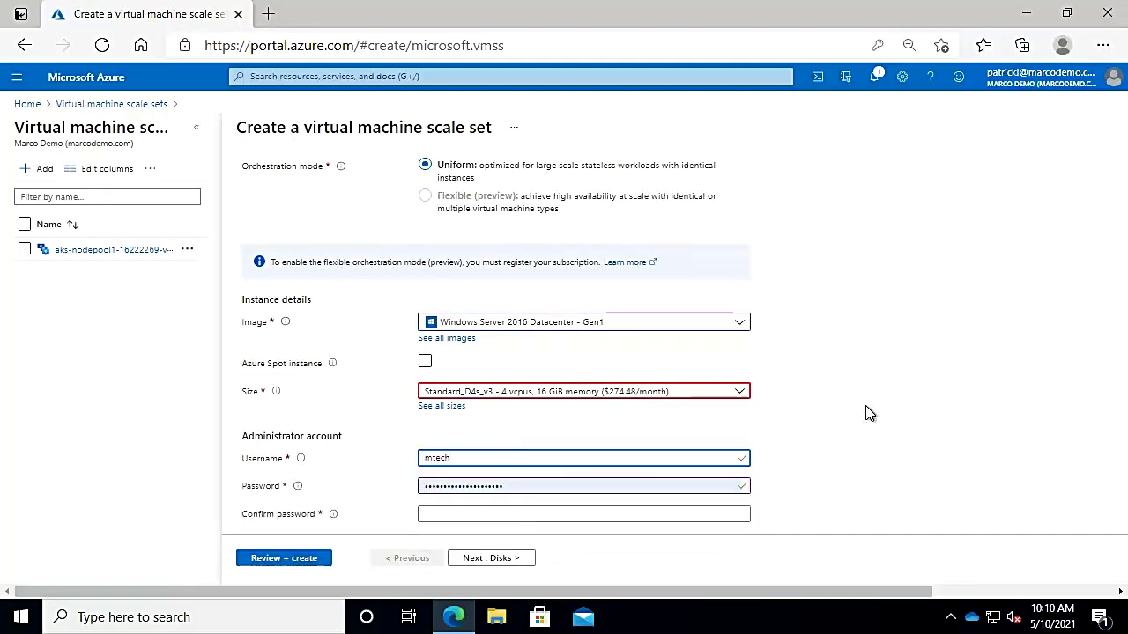
scroll(868, 413, down, 2)
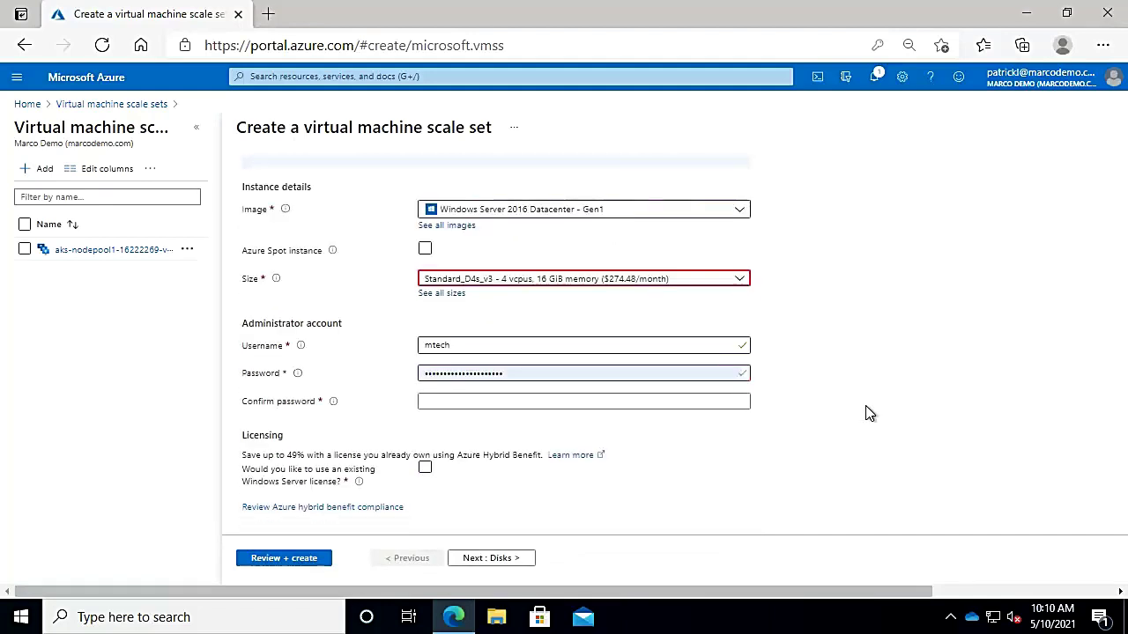
click(490, 405)
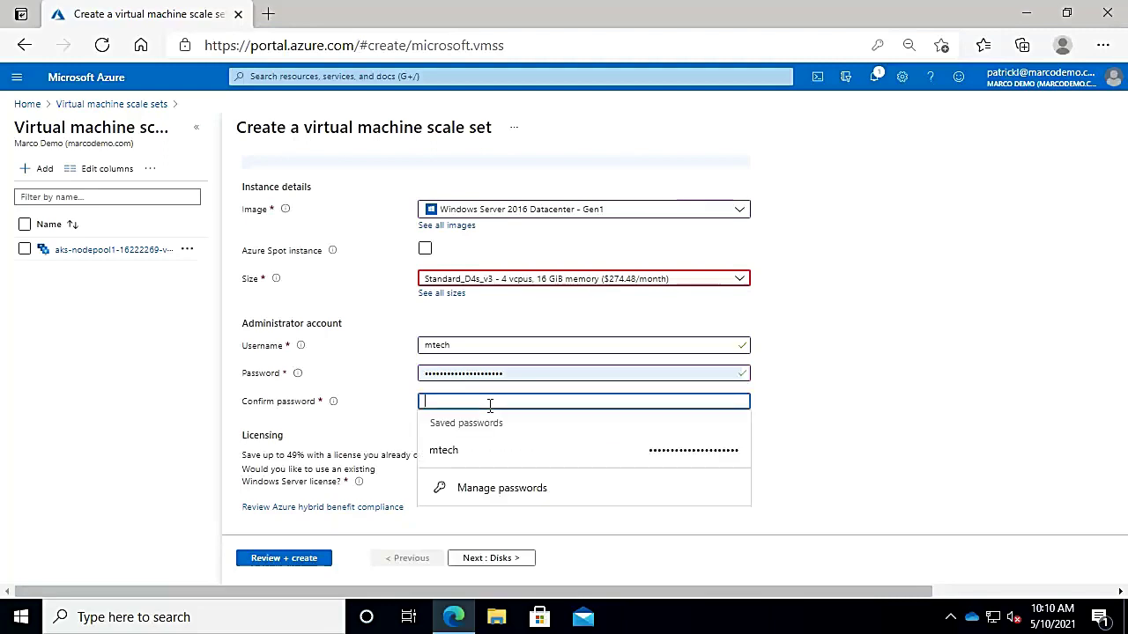
text(•••••••••••••••)
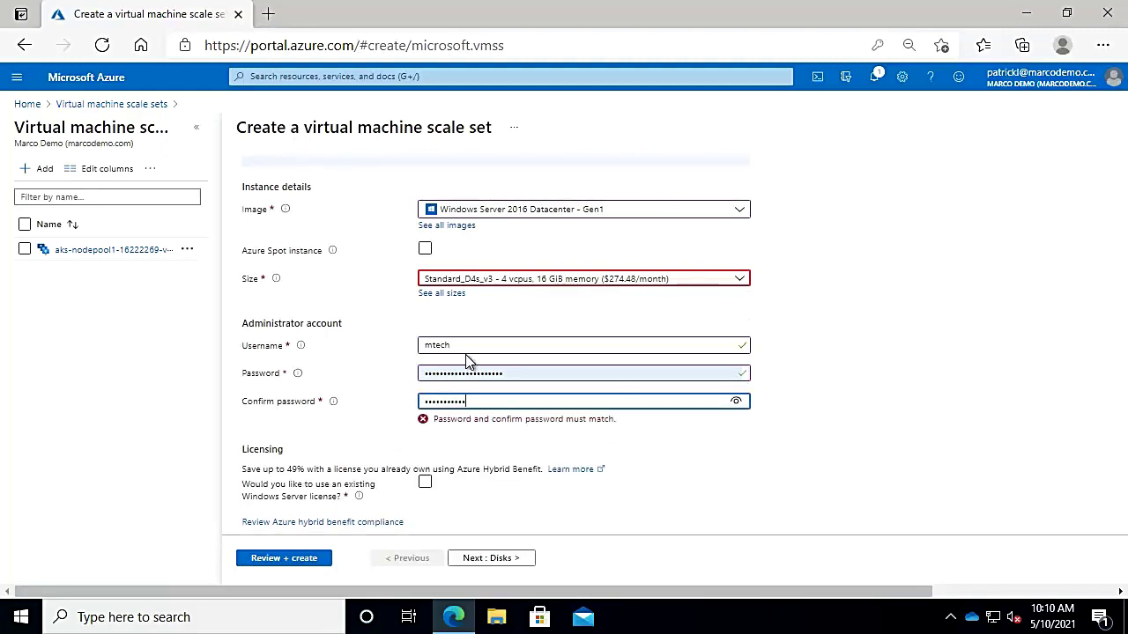
text(•••••)
key(Tab)
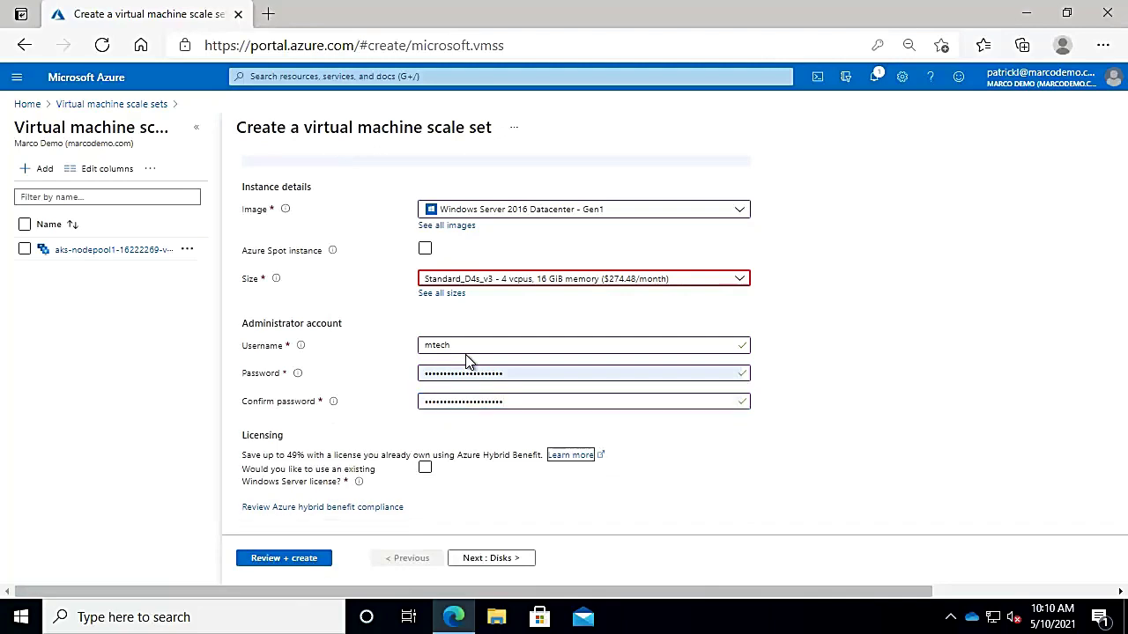
Opt to use an existing Windows Server license, confirm eligibility for Azure Hybrid Benefit, and proceed to the disk settings.
click(426, 468)
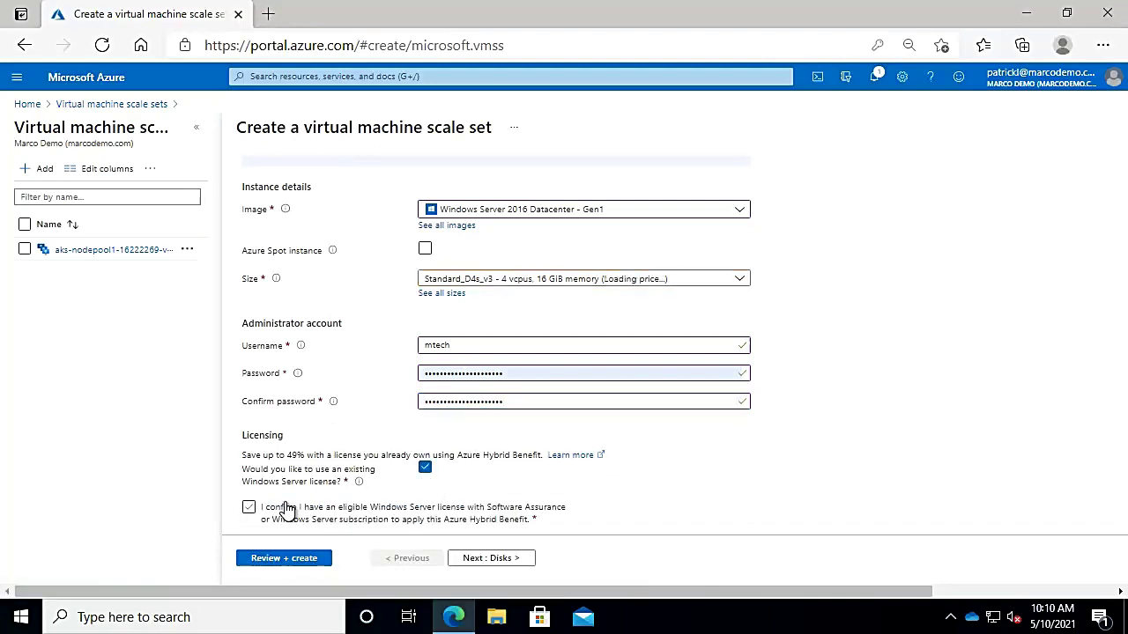
click(249, 507)
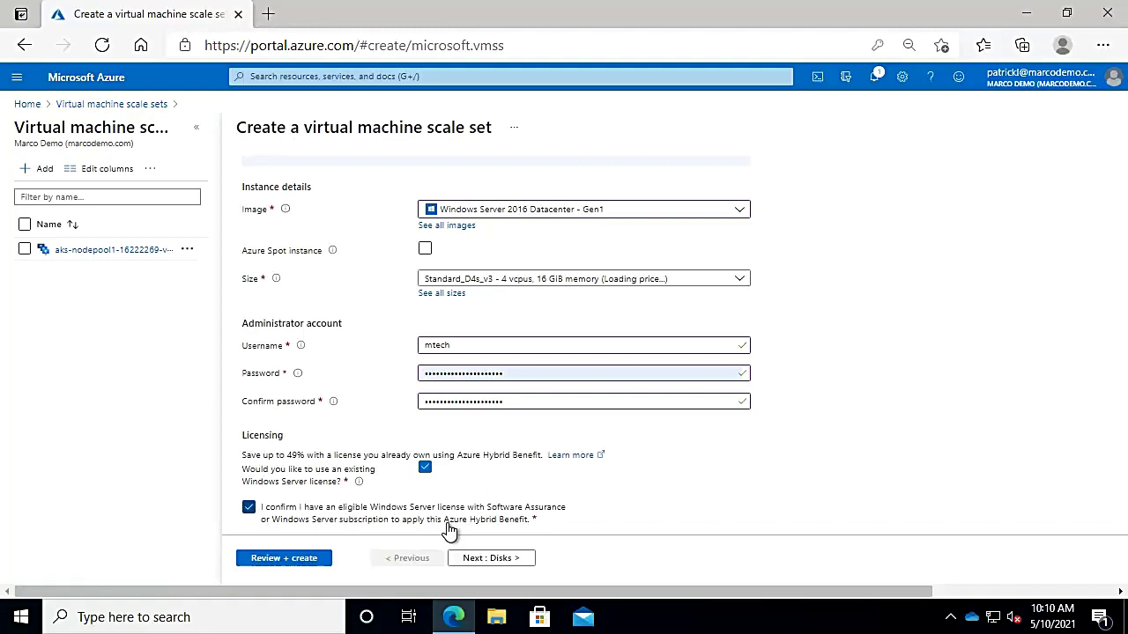
click(487, 561)
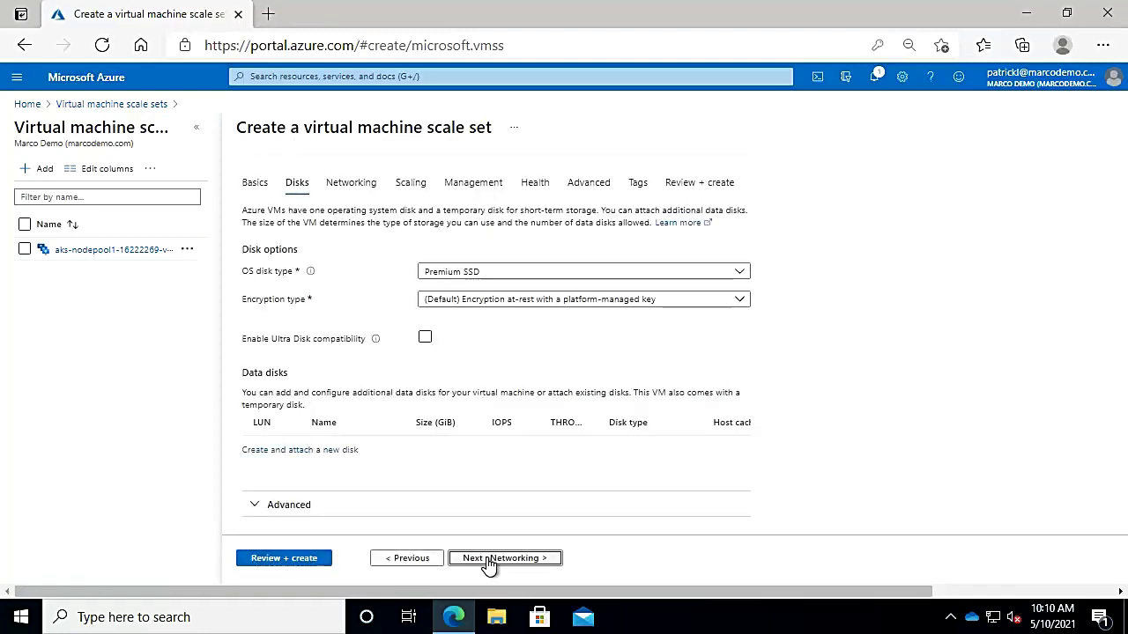
Accept the default disk options and select the WebAppRG-vnet-nic01 network interface in the networking settings.
click(489, 562)
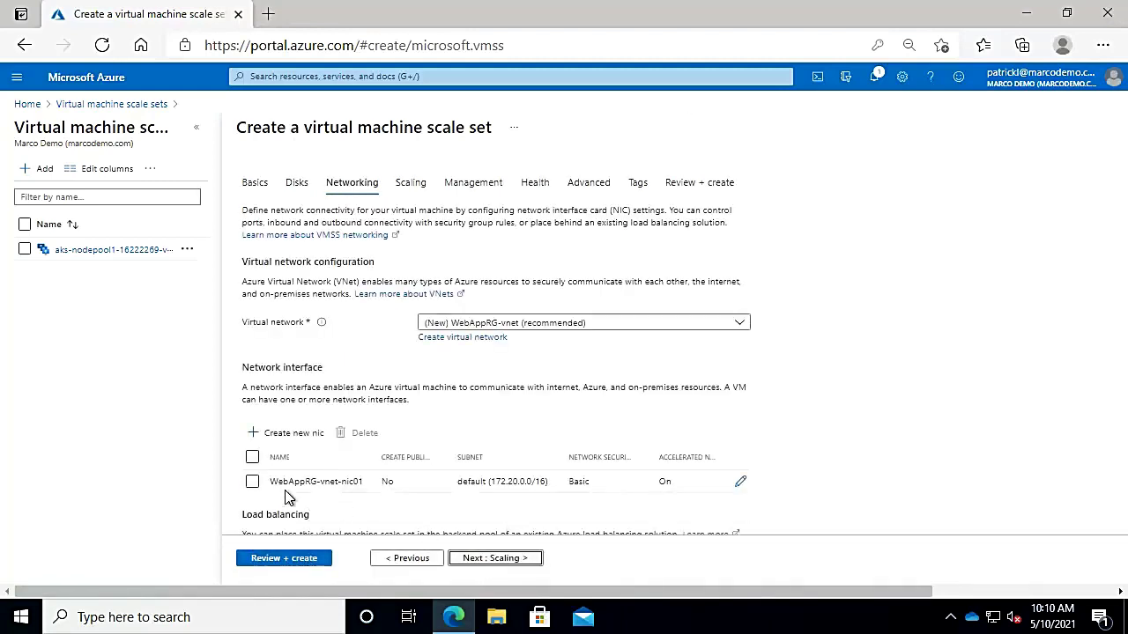
click(253, 482)
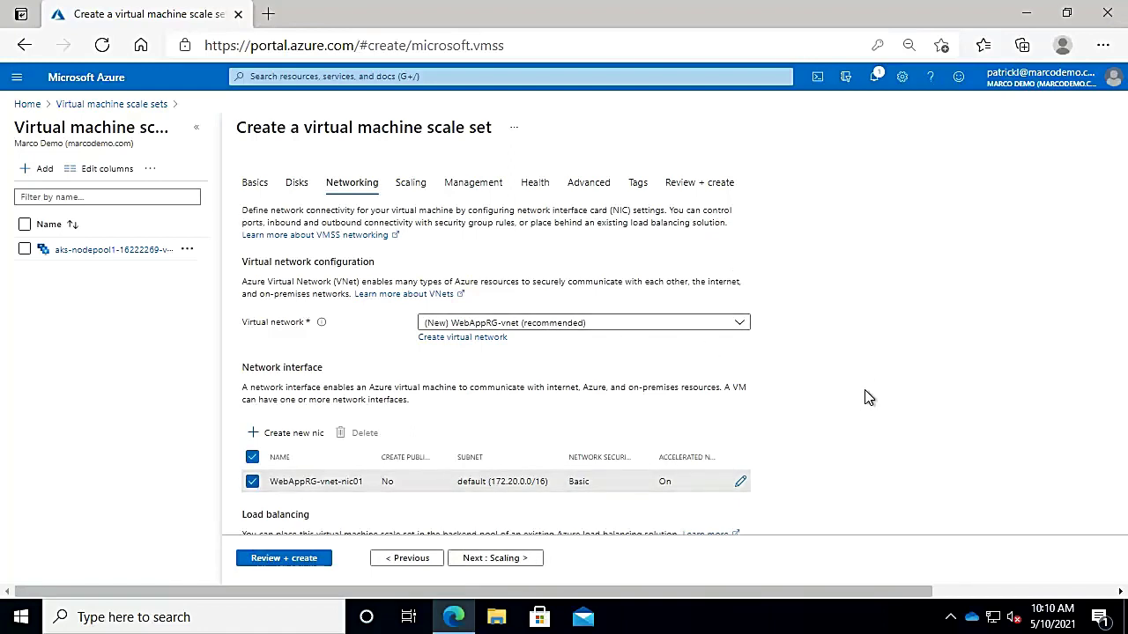
scroll(866, 398, down, 1)
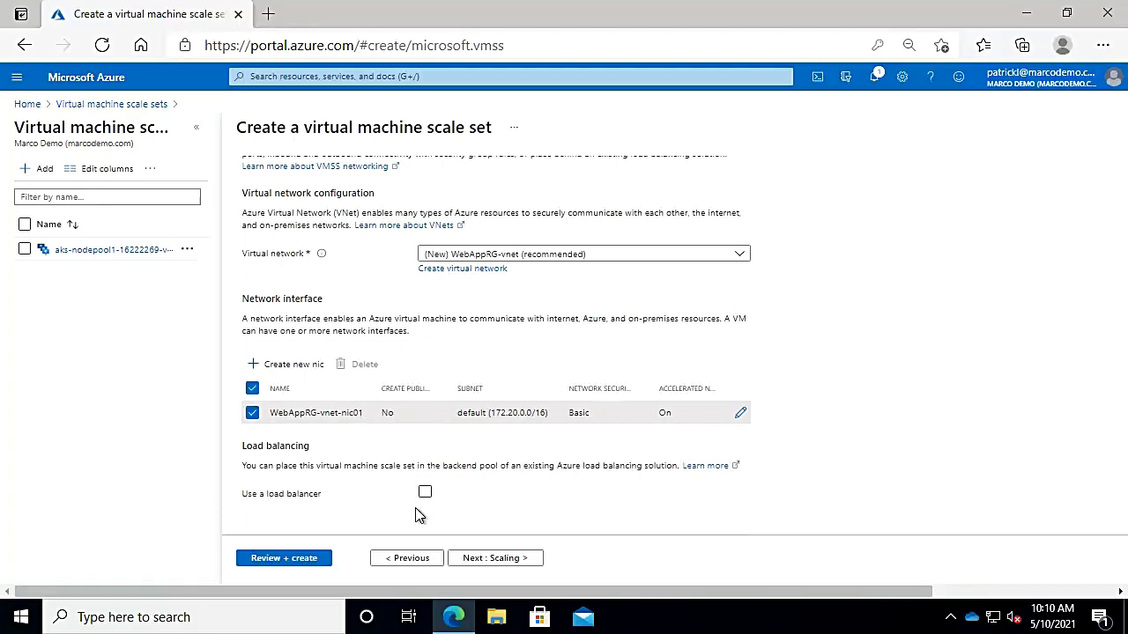
Proceed to the scaling settings, setting the initial instance count to 5 and the scaling policy to Custom.
click(498, 562)
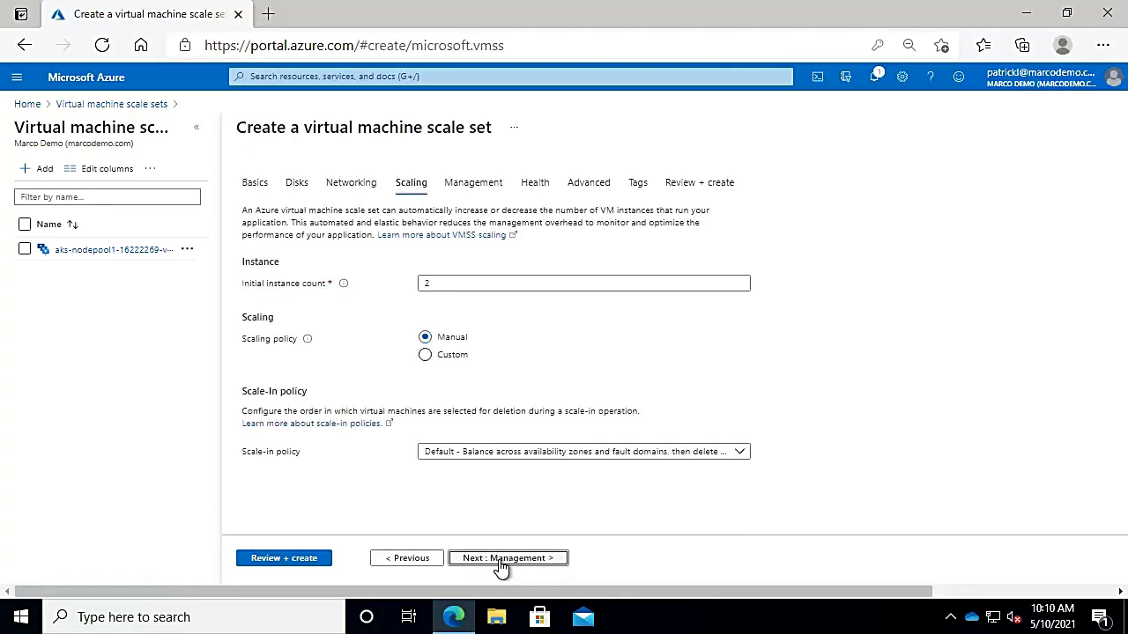
drag(471, 284, 416, 289)
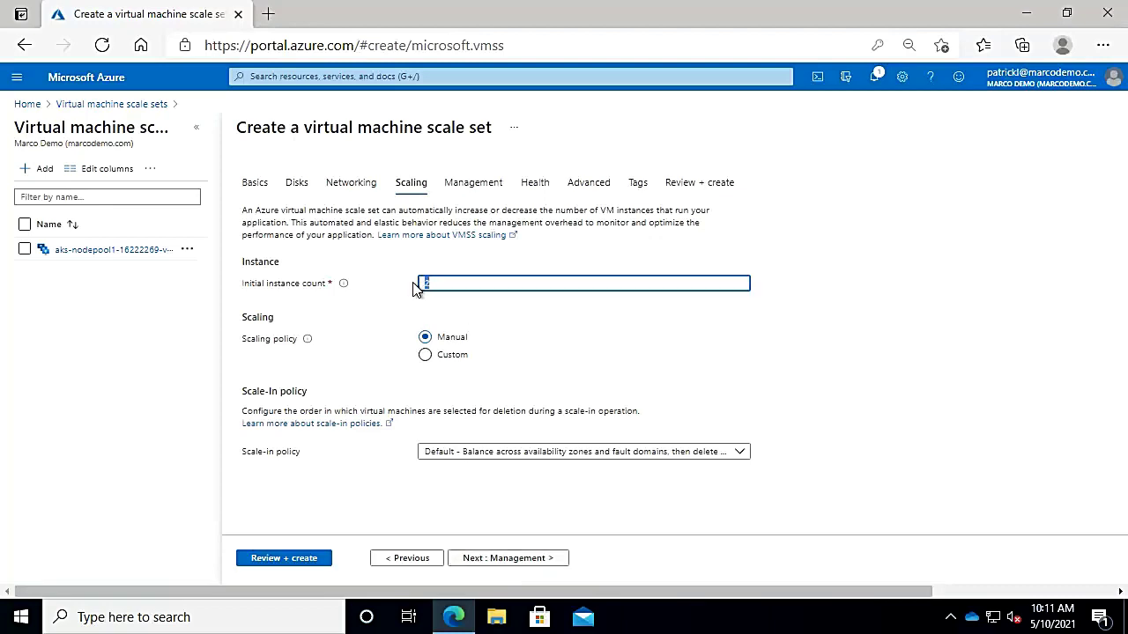
text(5)
click(426, 356)
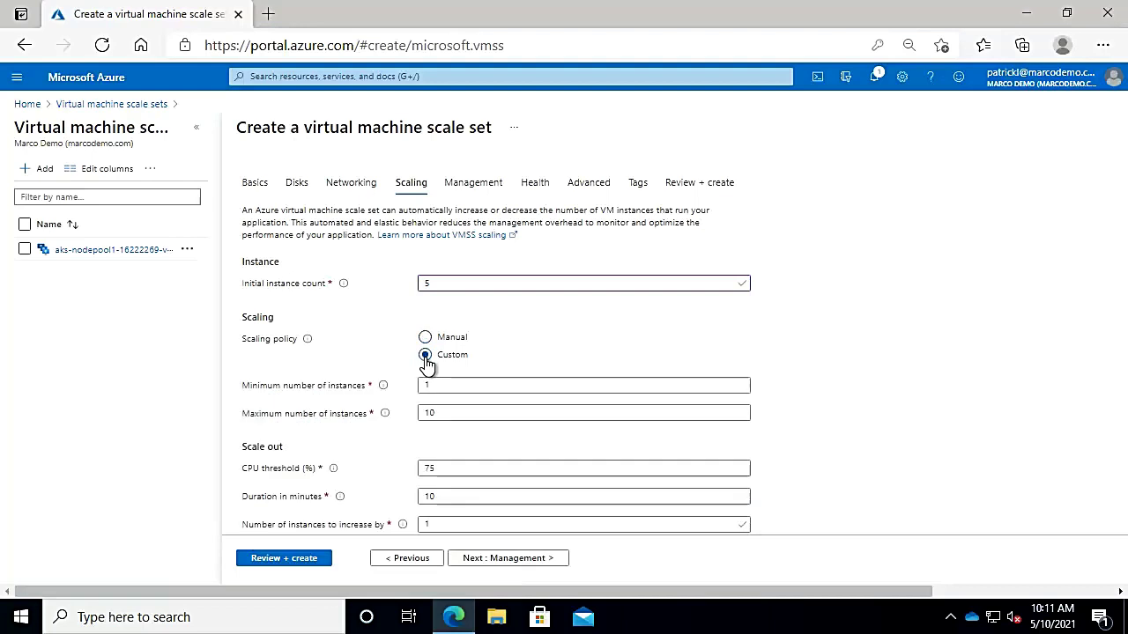
Set both the minimum number of instances and the initial instance count to 2.
drag(430, 386, 414, 388)
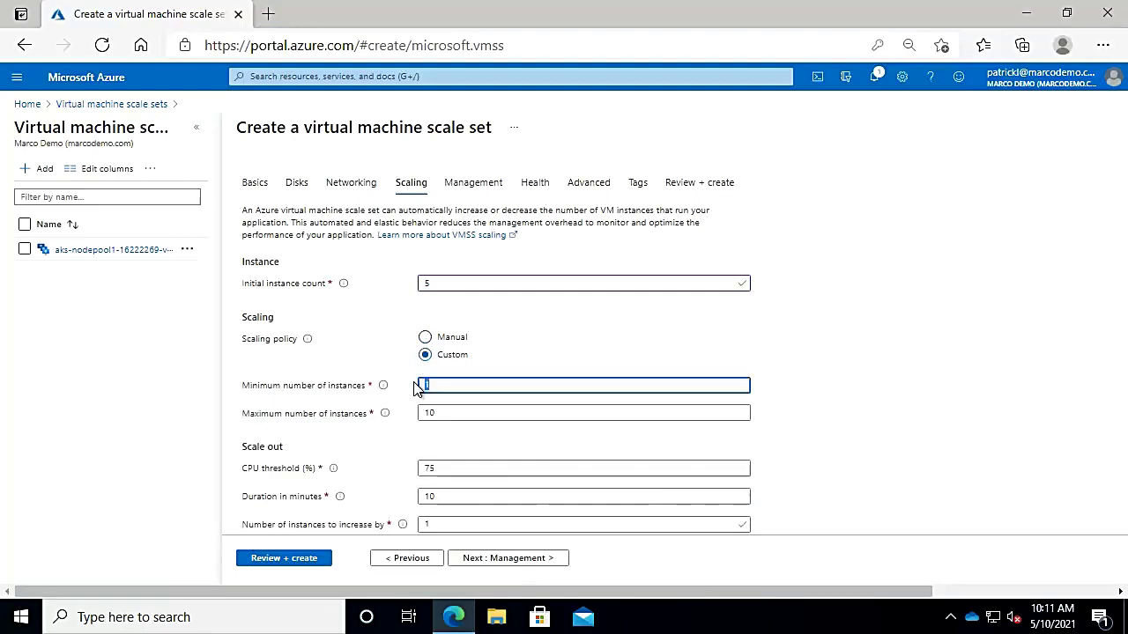
text(2)
click(426, 282)
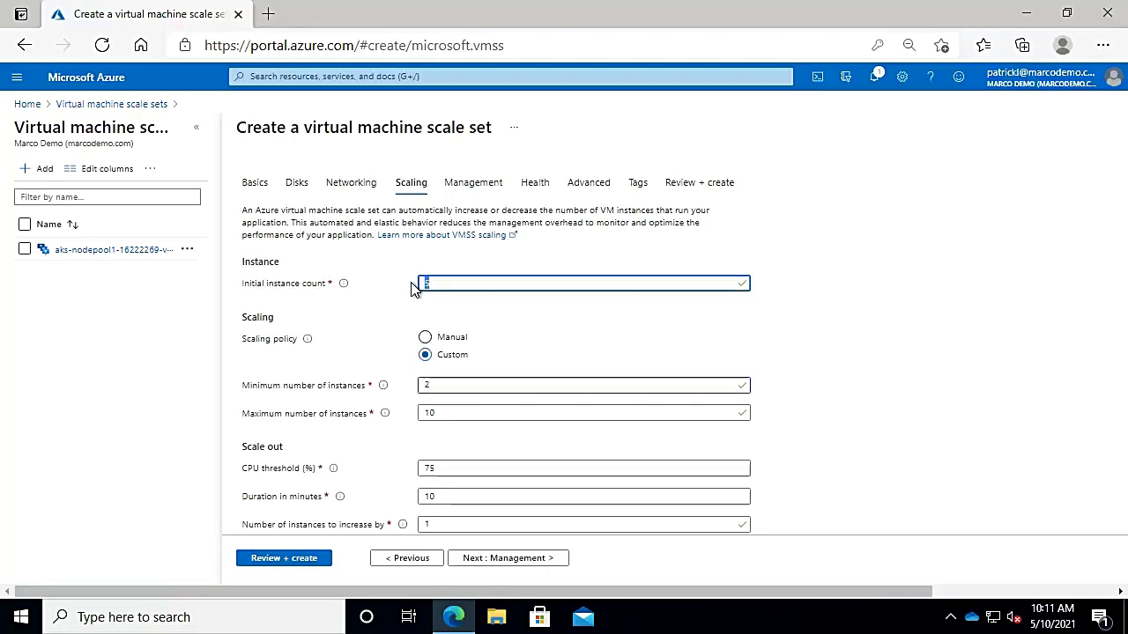
key(BackSpace)
text(2)
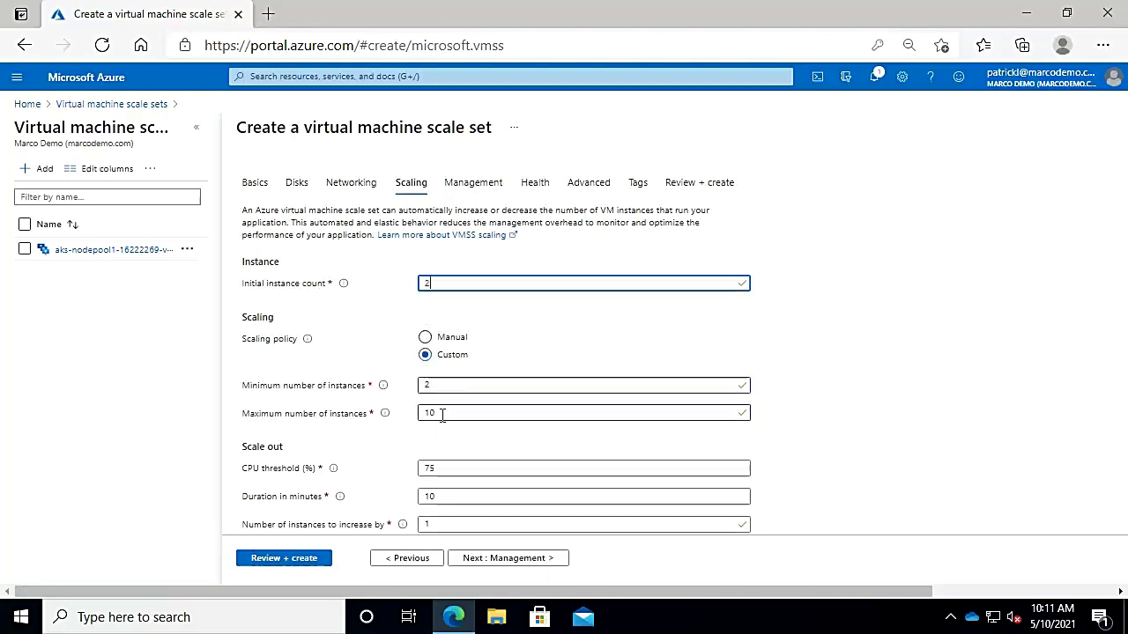
click(837, 403)
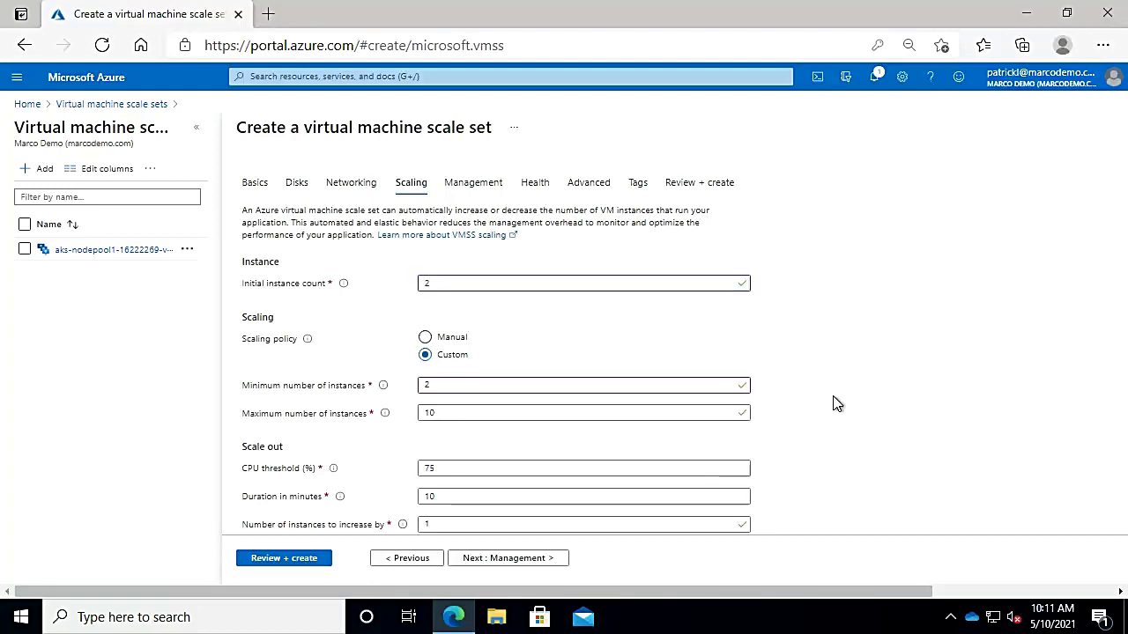
scroll(836, 404, down, 2)
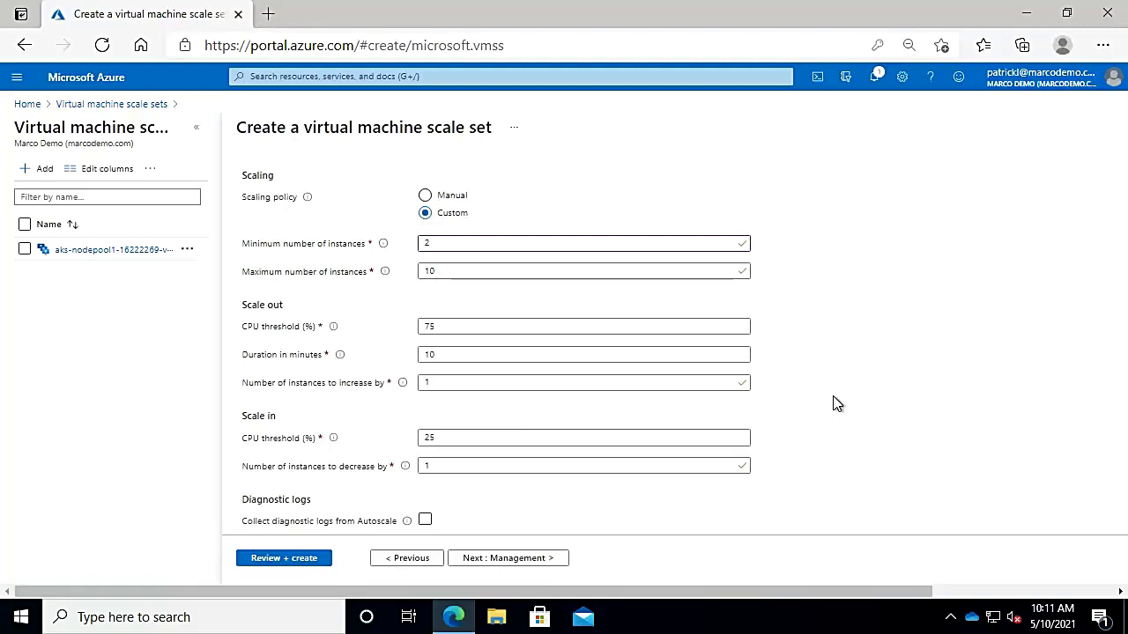
Set the scale-out duration to 5 minutes and keep the default scale-in policy.
double_click(434, 356)
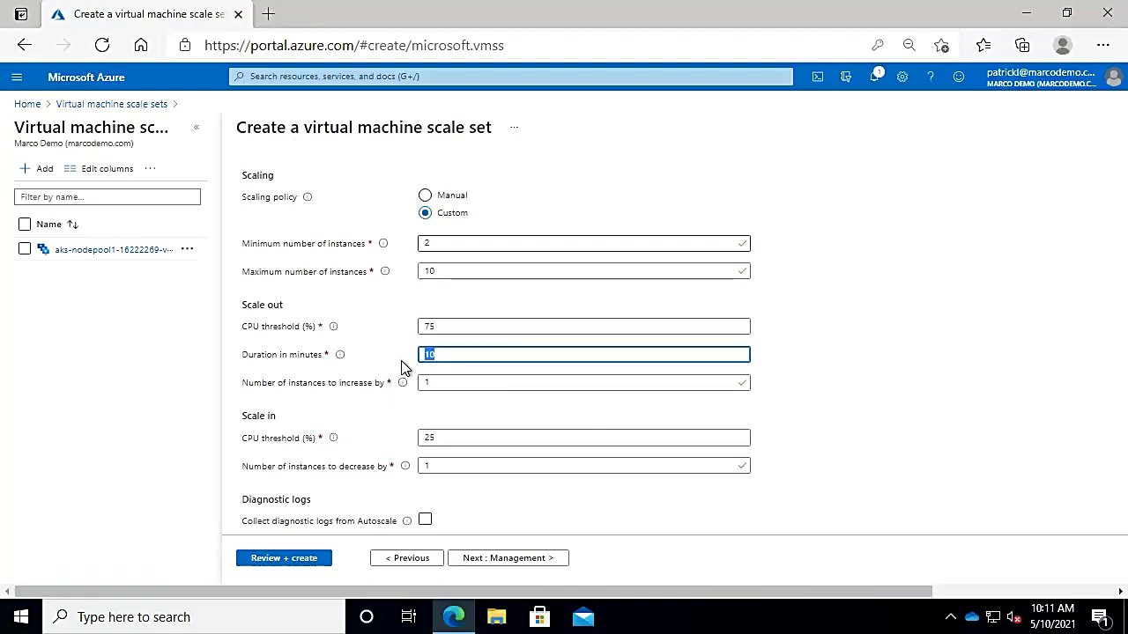
text(5)
click(832, 386)
scroll(833, 385, down, 3)
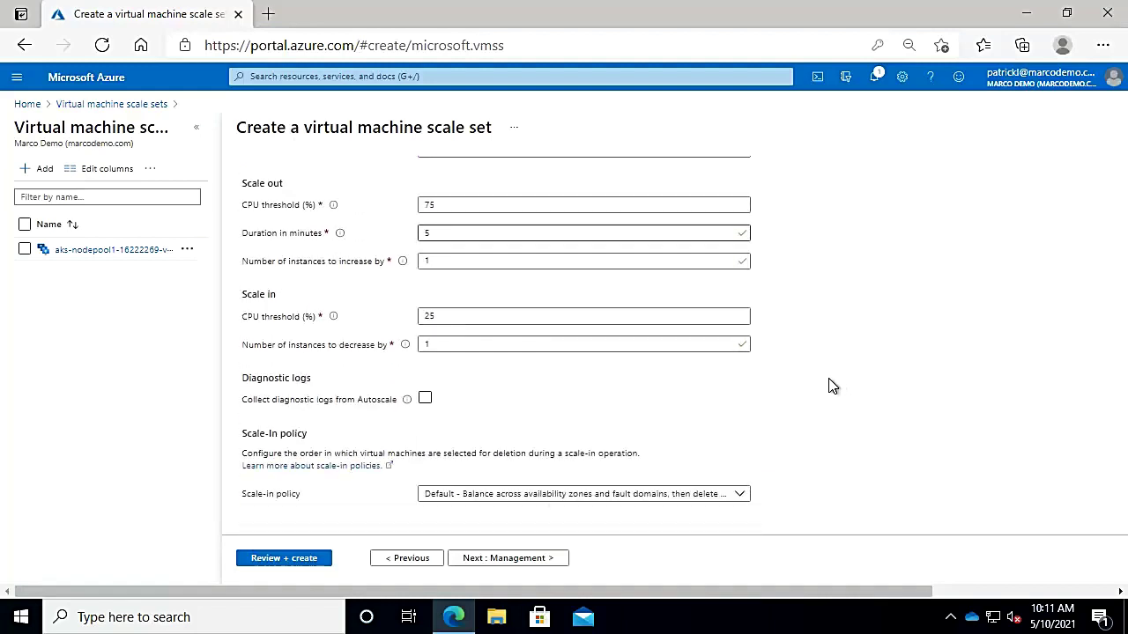
click(550, 499)
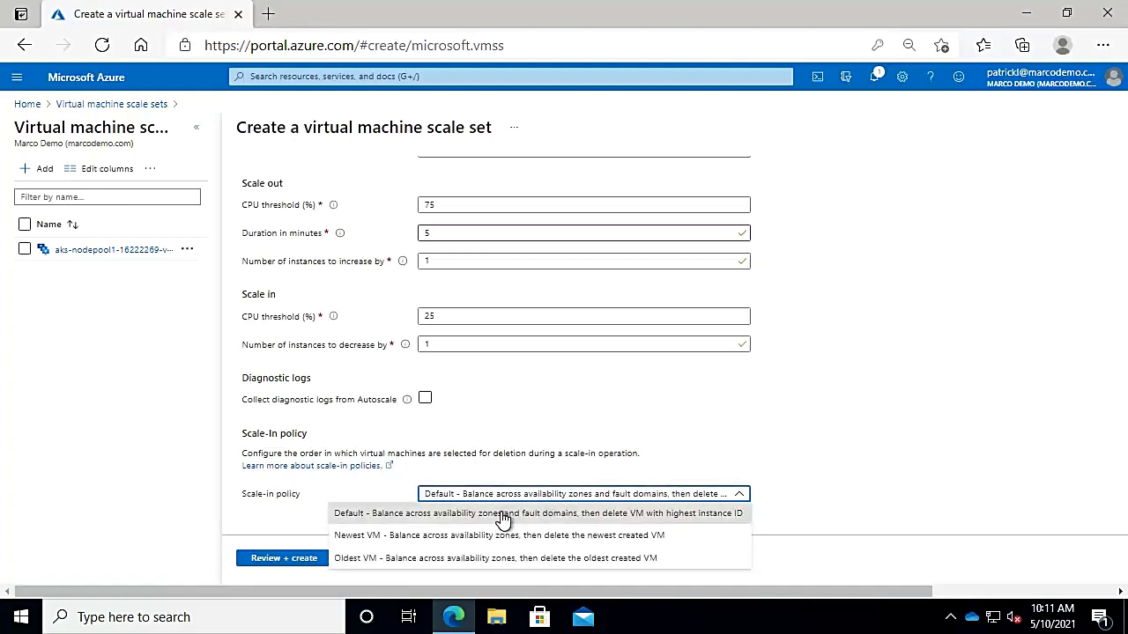
click(788, 461)
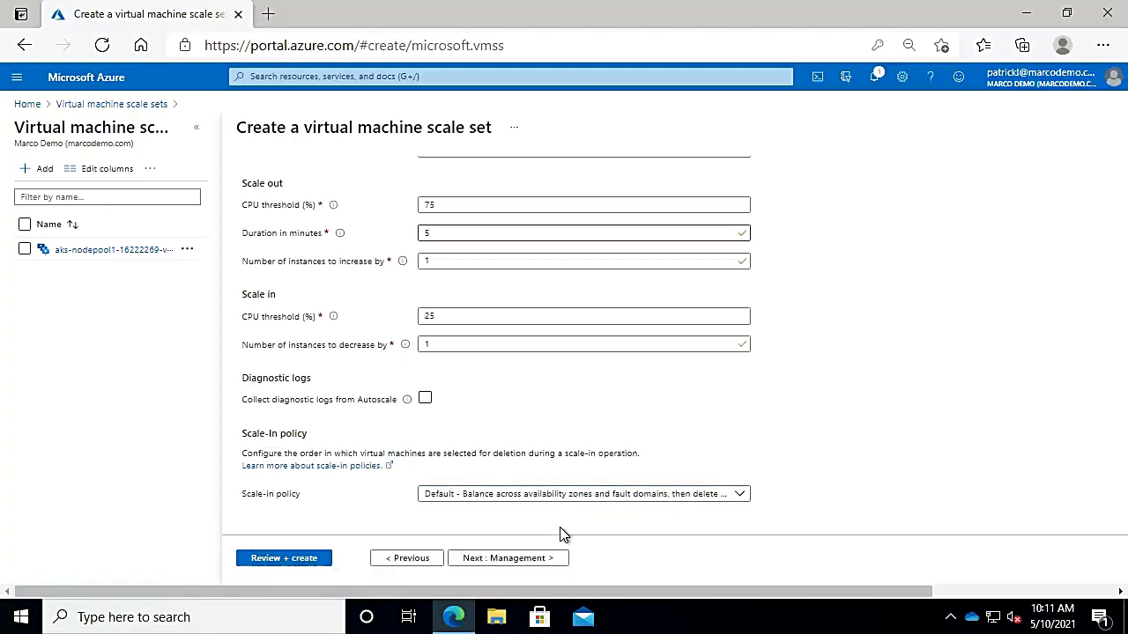
Accept the default management and health settings and proceed to the advanced settings.
click(521, 559)
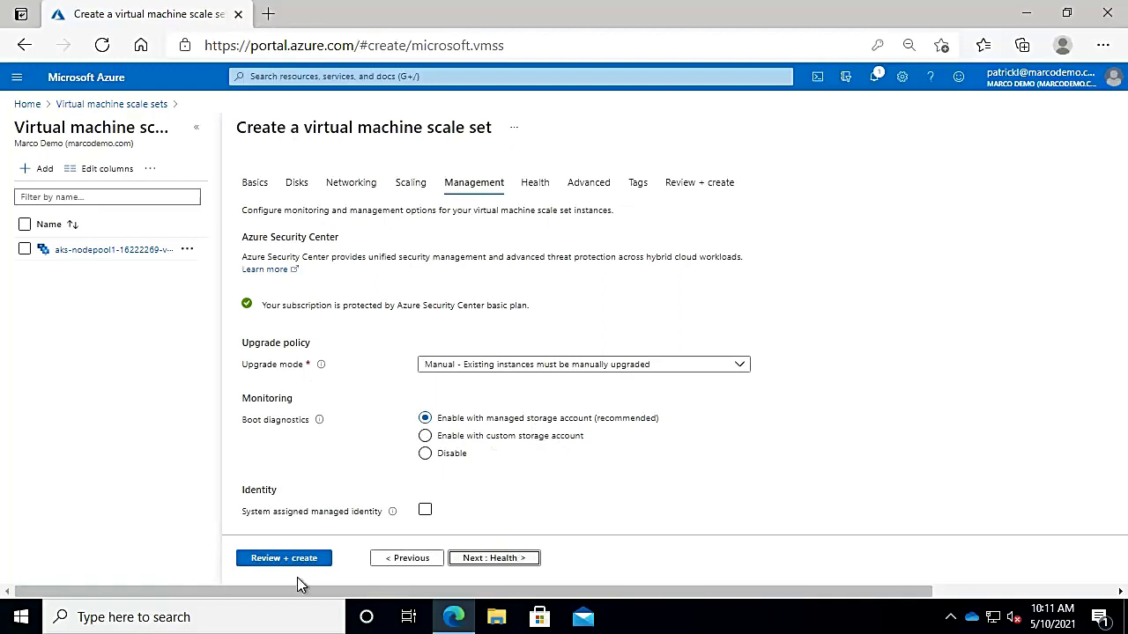
click(501, 564)
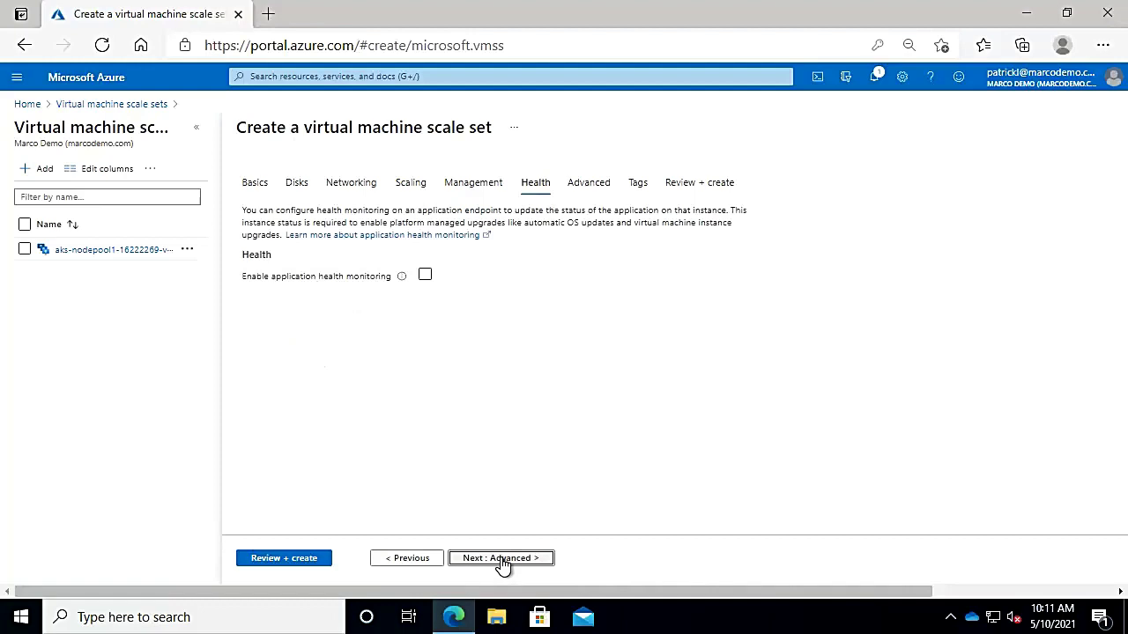
click(500, 558)
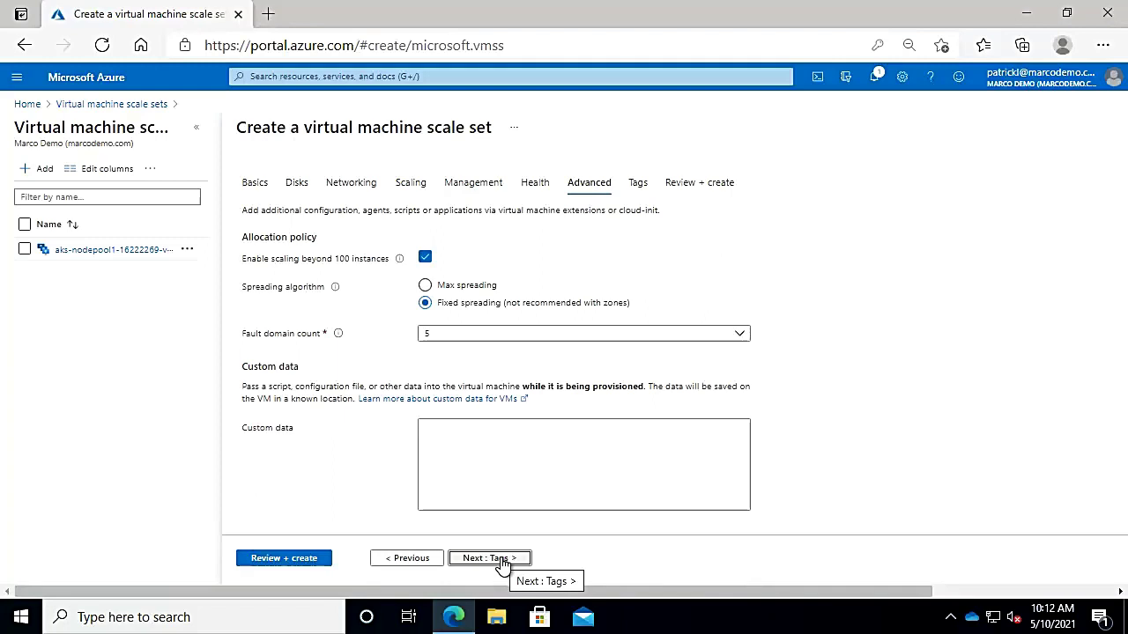
Disable scaling beyond 100 instances, then validate the configuration and create the scale set.
click(425, 258)
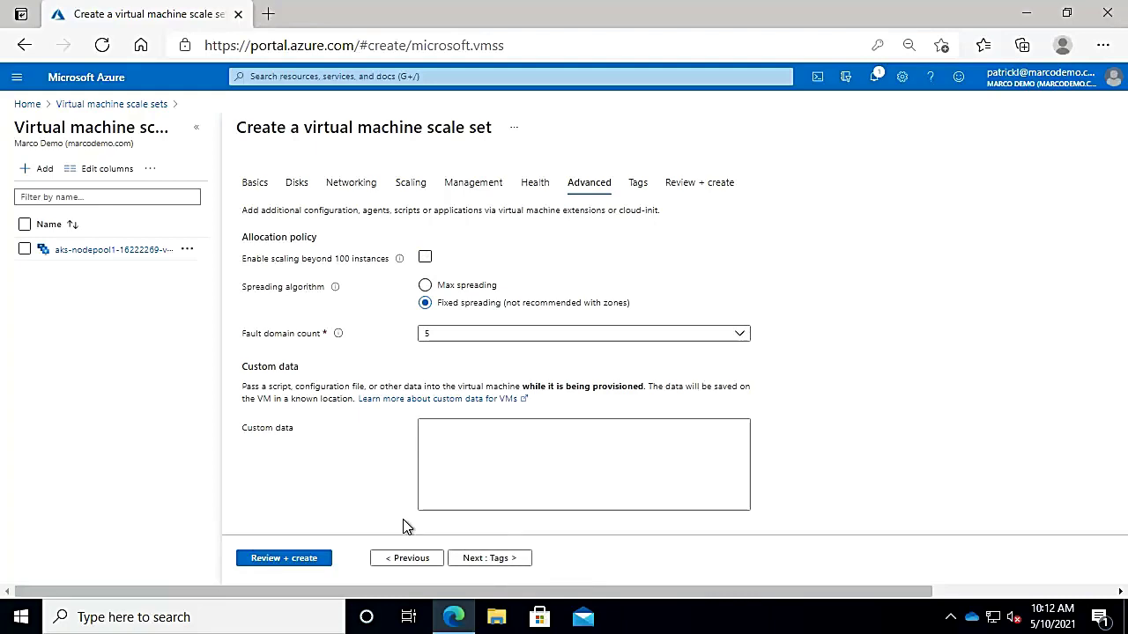
click(302, 561)
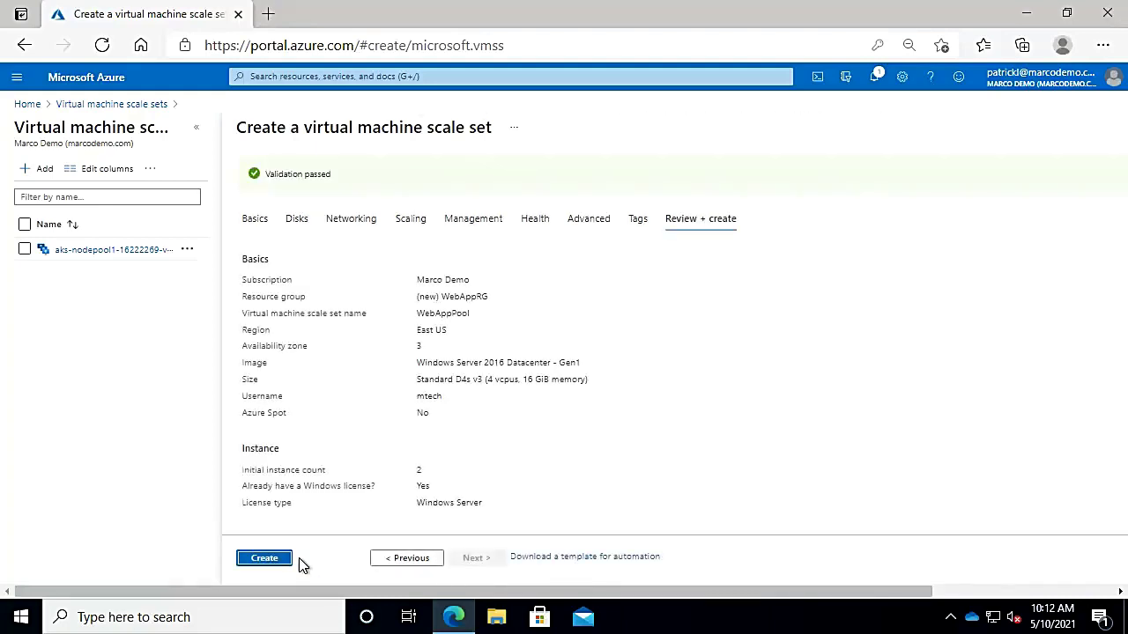
click(265, 561)
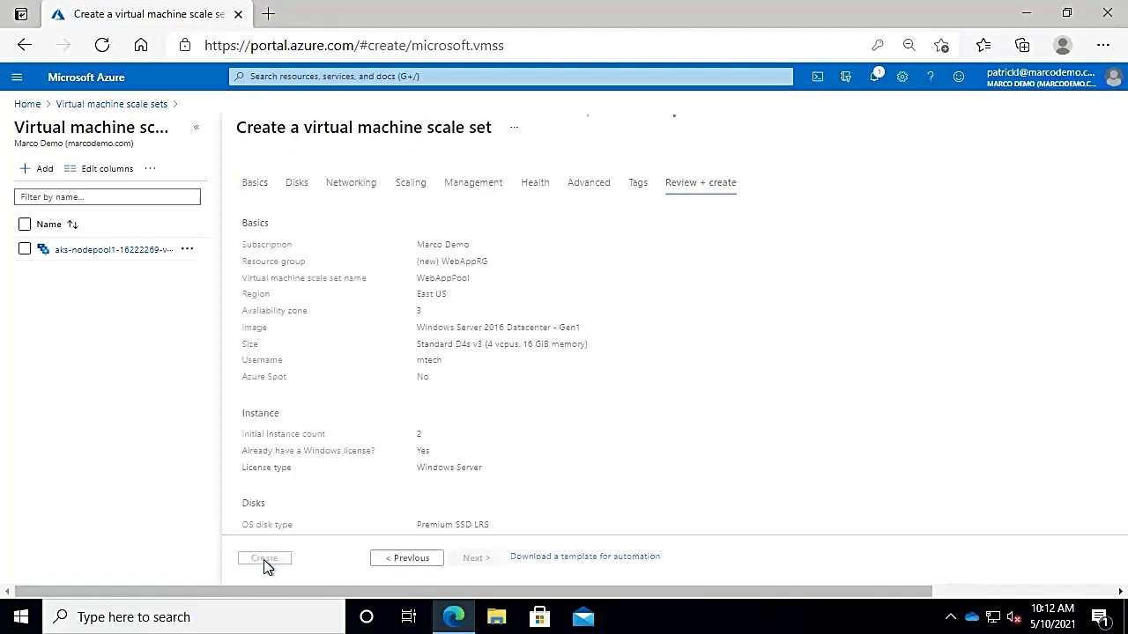
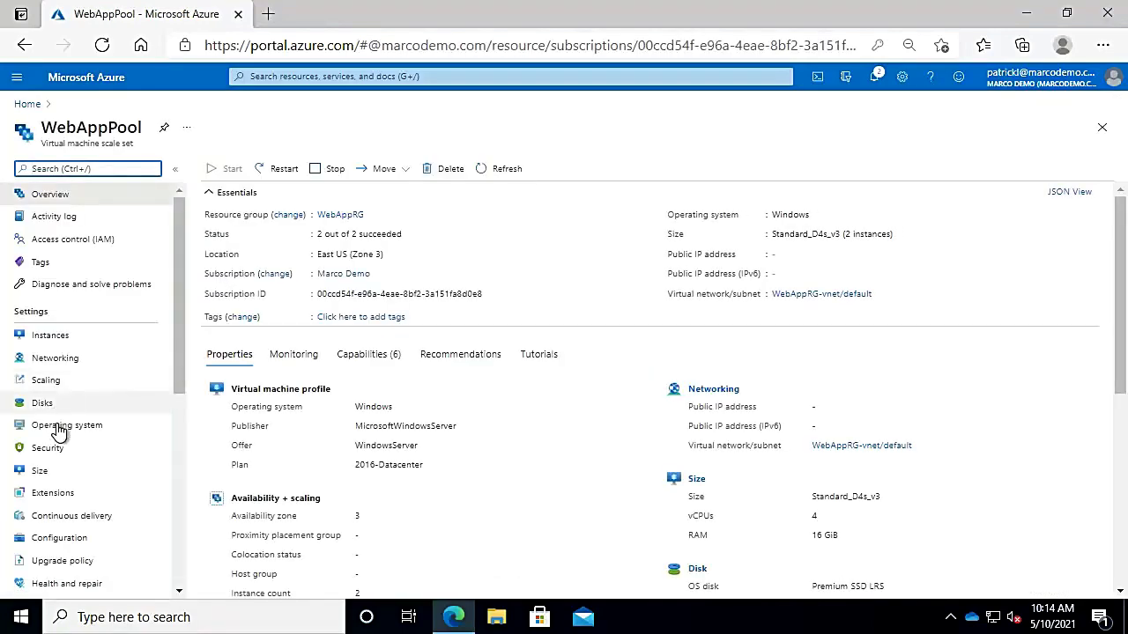
Download the RDP file for instance WebAppPool_1 of the scale set, using its private IP address and port 3389.
click(50, 339)
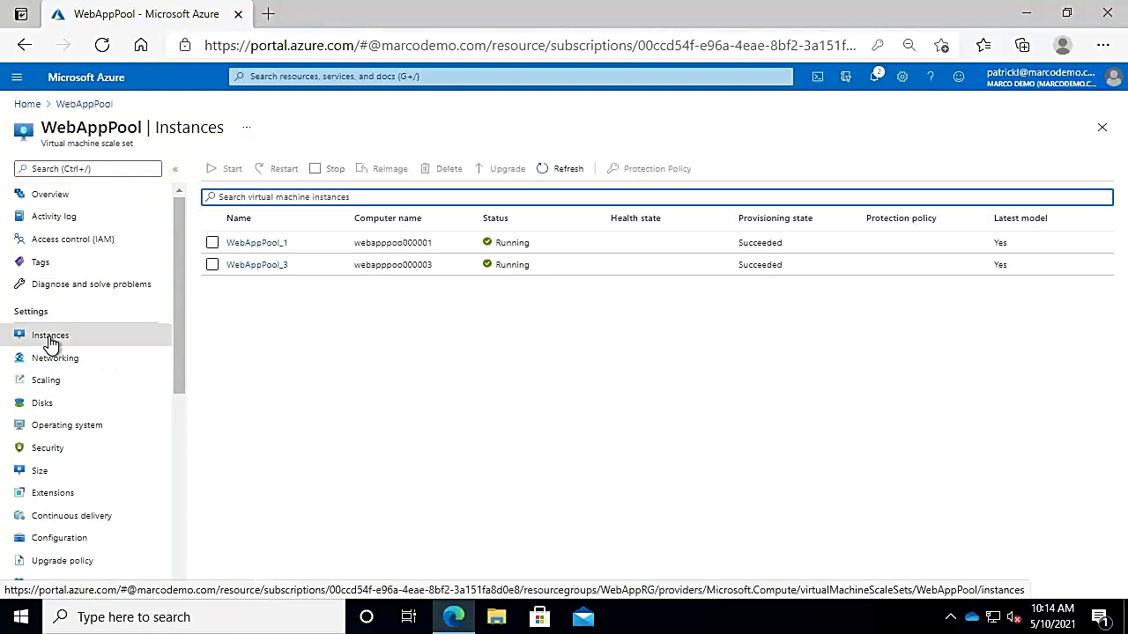
click(254, 243)
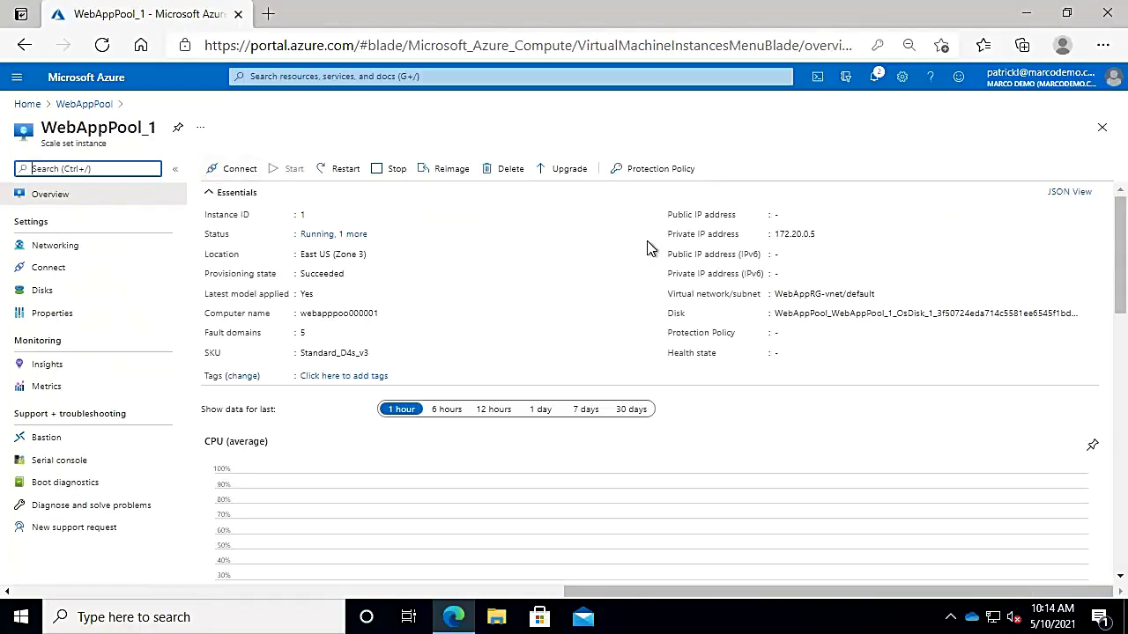
click(228, 176)
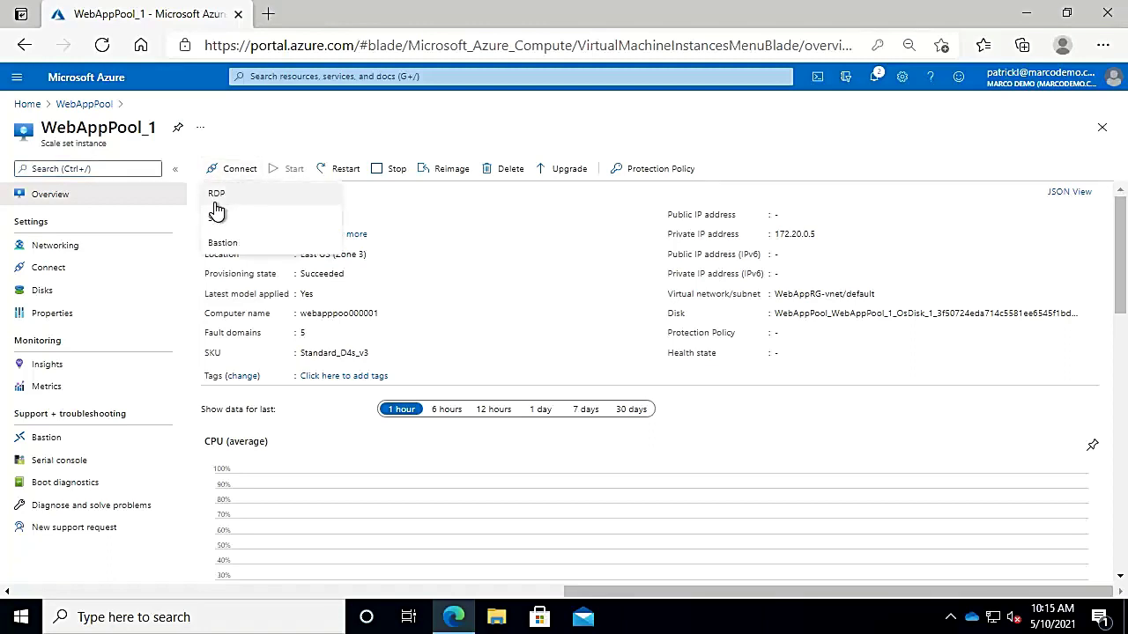
click(218, 195)
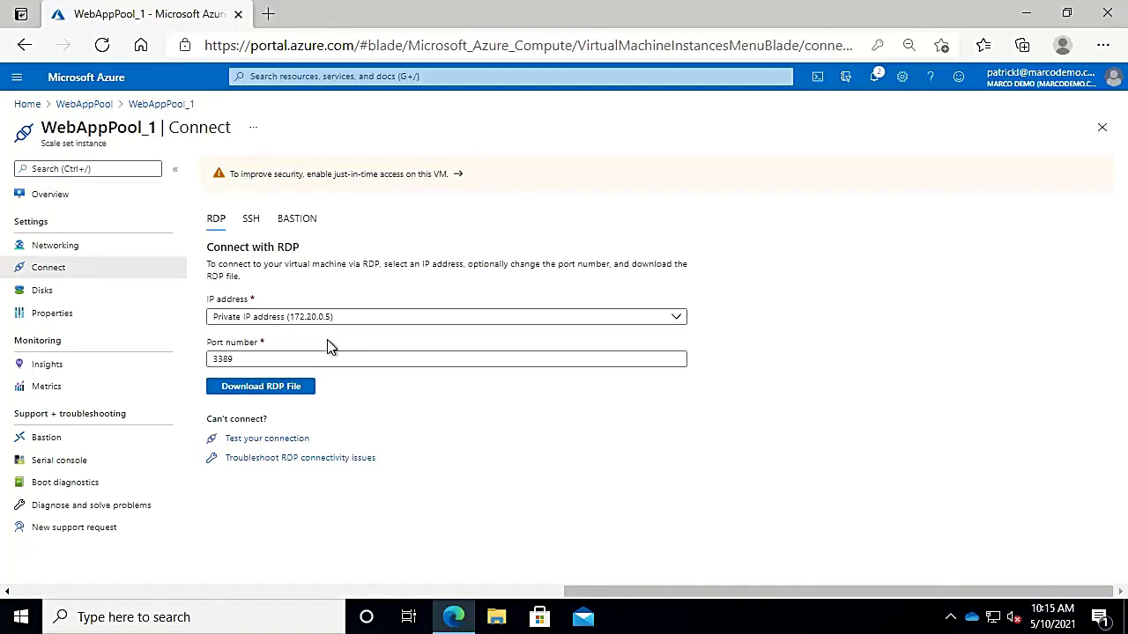
click(281, 393)
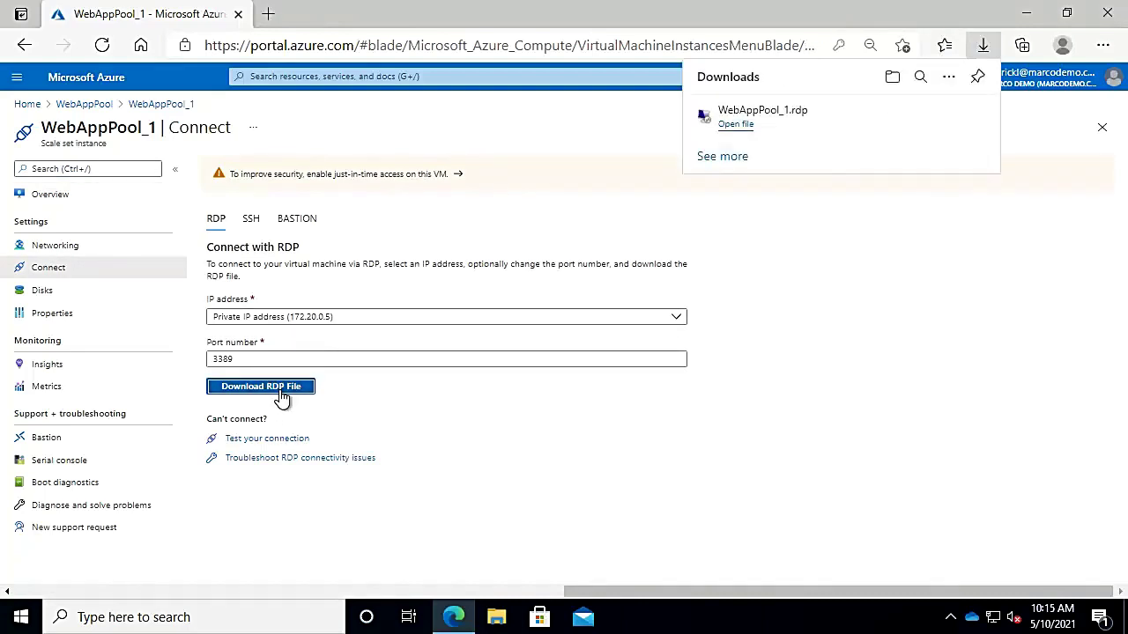
Try to connect to the instance with the downloaded WebAppPool_1.rdp file, then cancel the connection attempt.
click(735, 128)
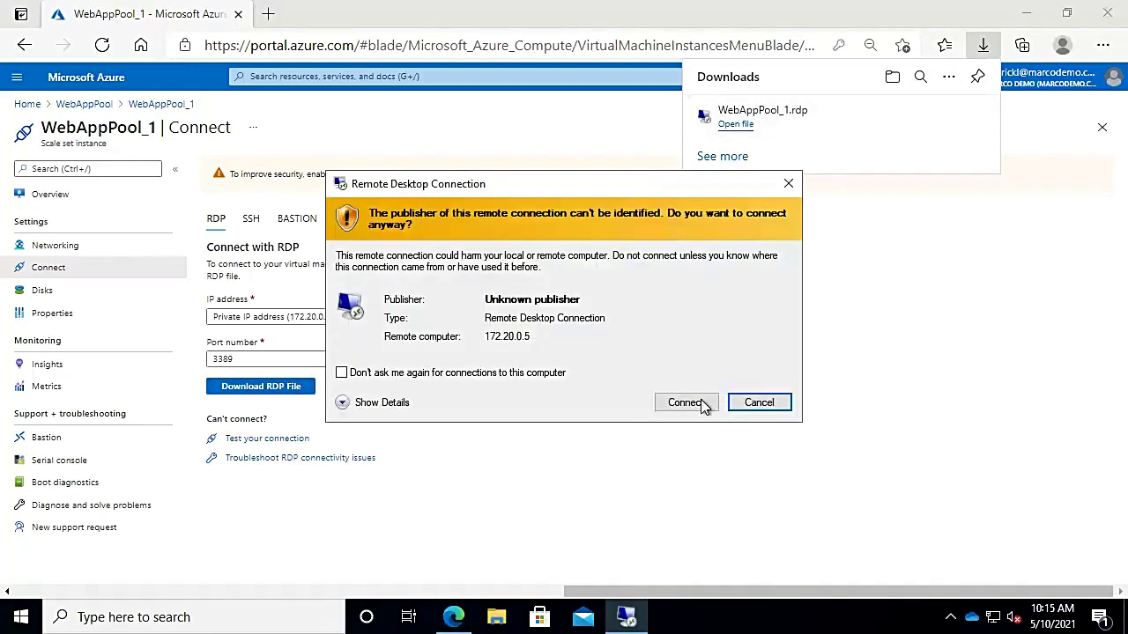
click(702, 404)
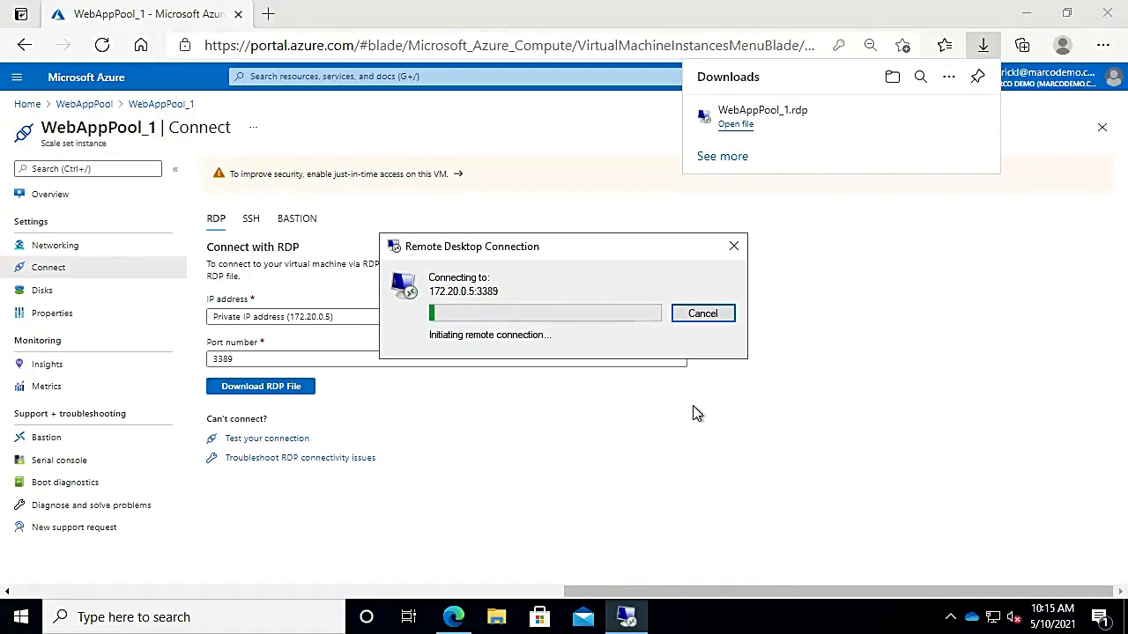
click(702, 314)
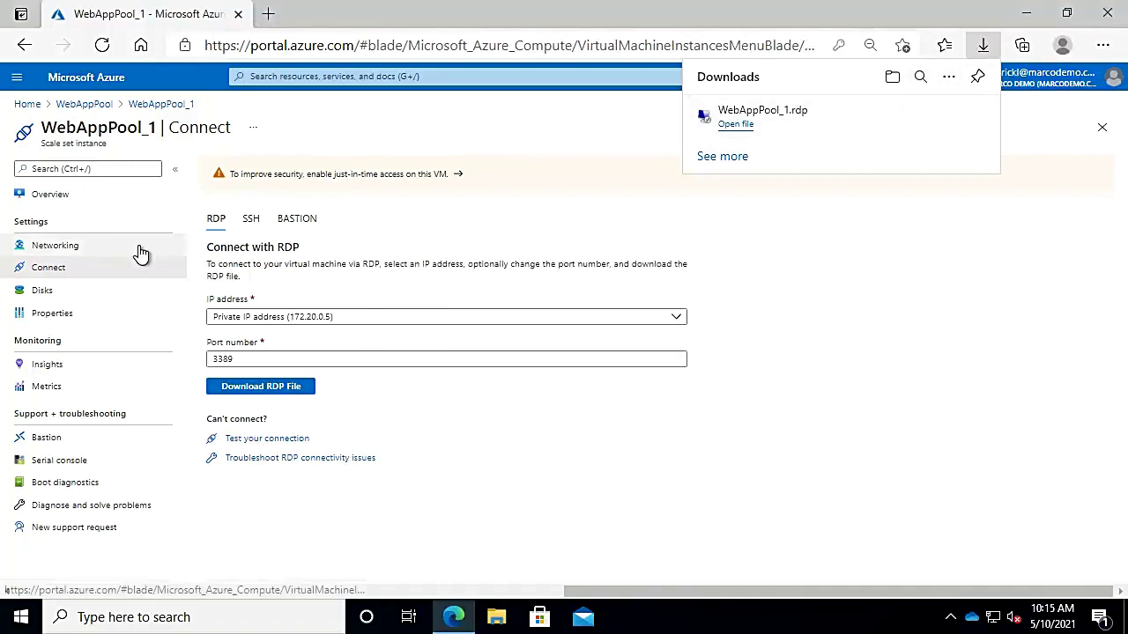
Return to the portal home page, search for "virtu" and open the Virtual networks service.
click(27, 104)
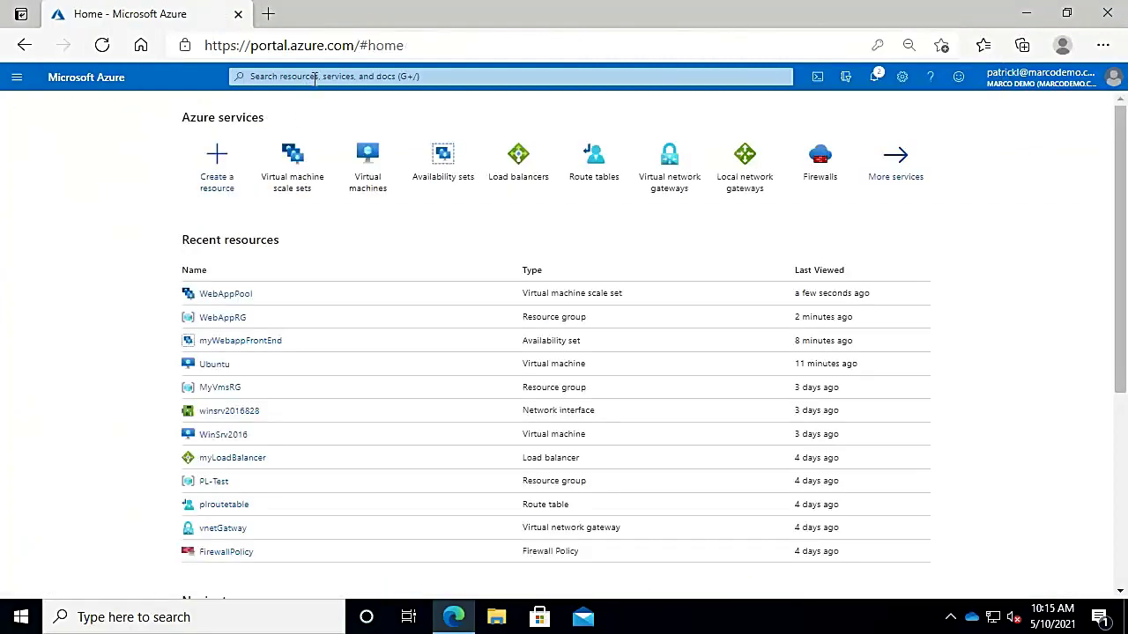
click(315, 76)
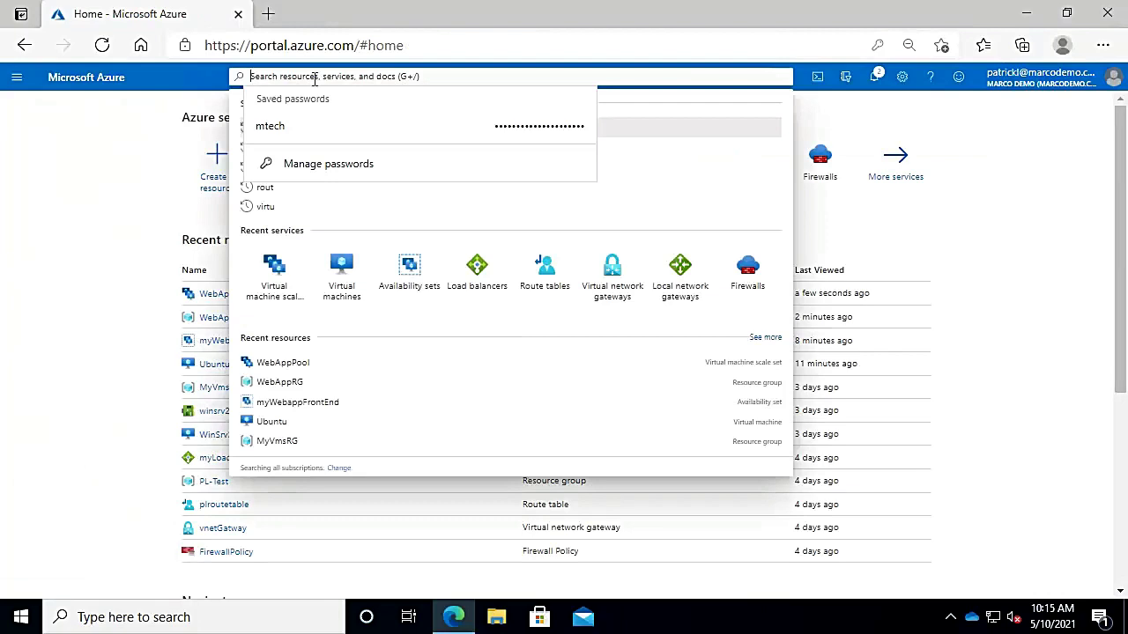
text(virtu)
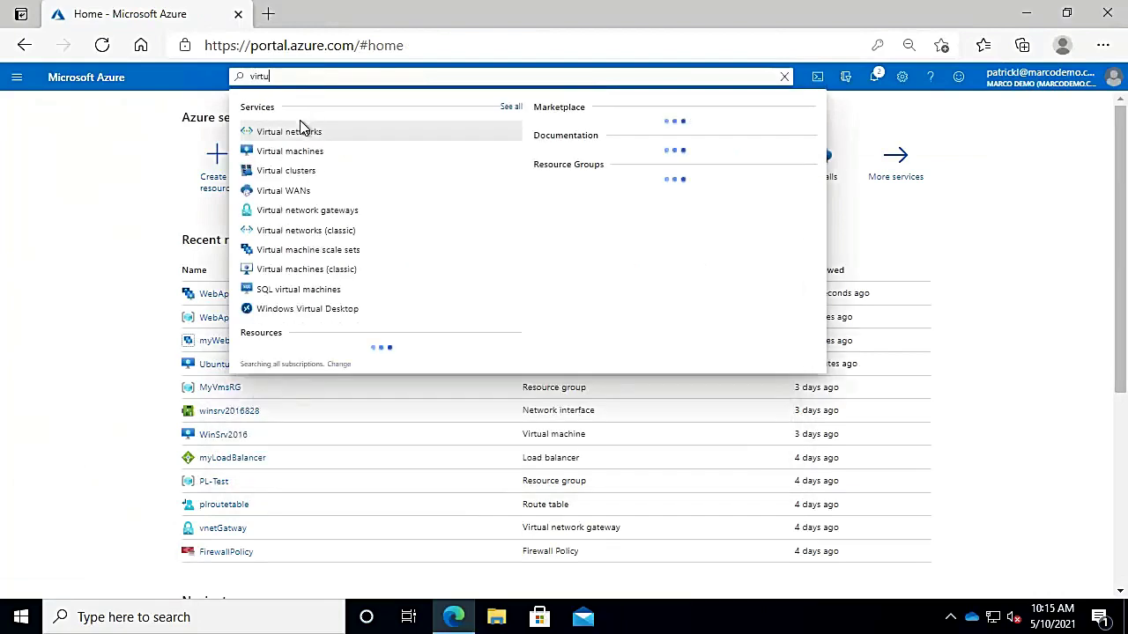
click(297, 131)
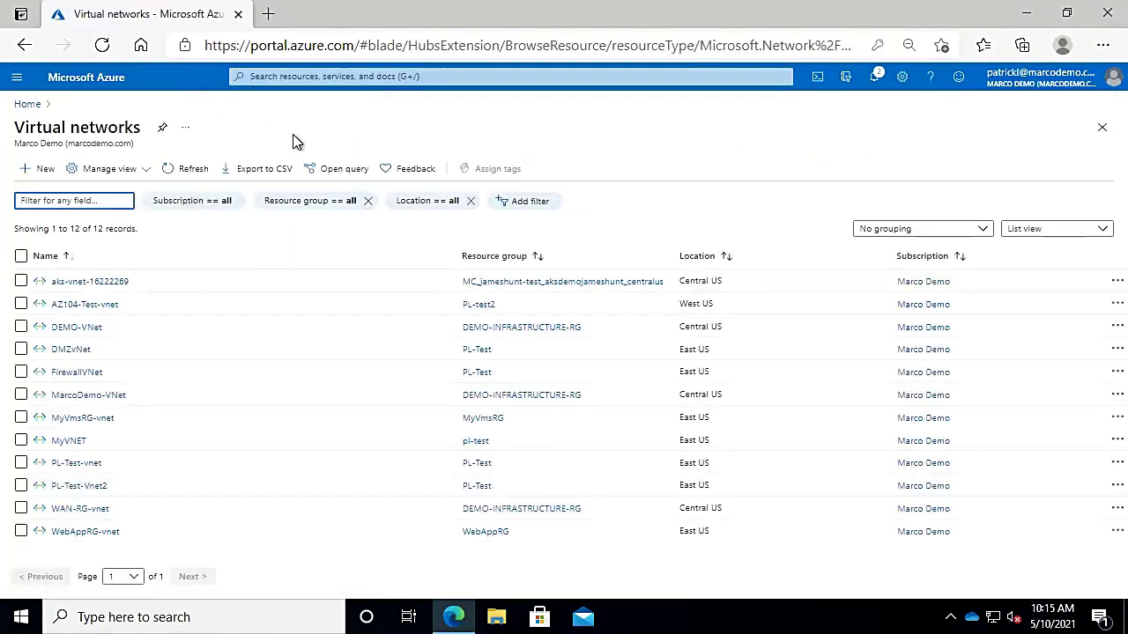
Start a new peering for PL-Test-vnet and name this network's peering link PLTestvNet-webapppool.
click(76, 464)
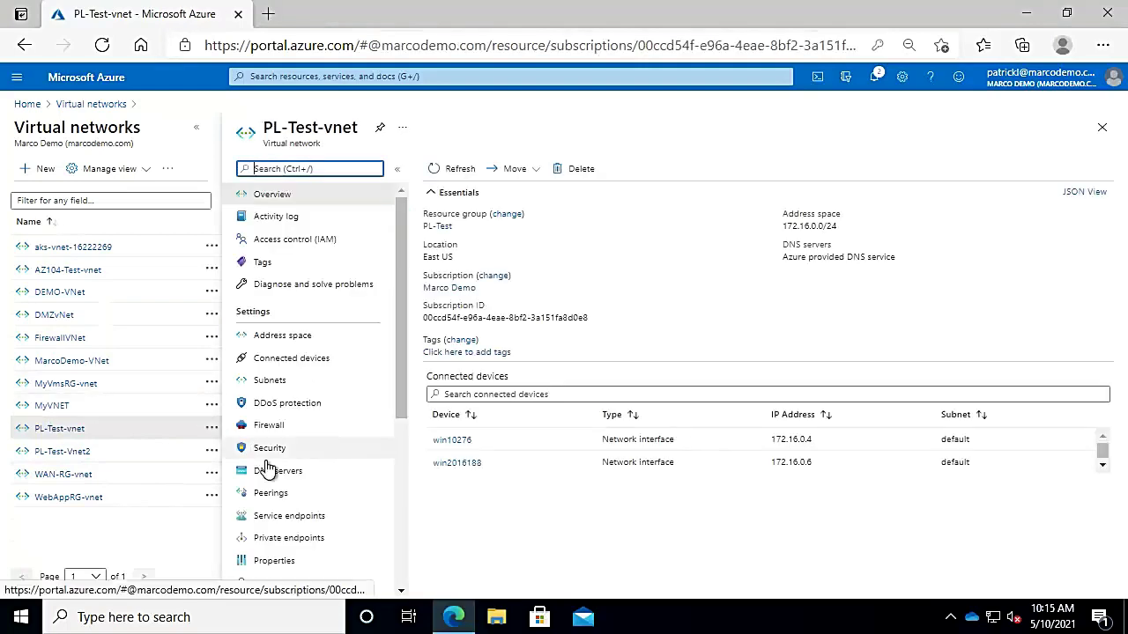
click(273, 495)
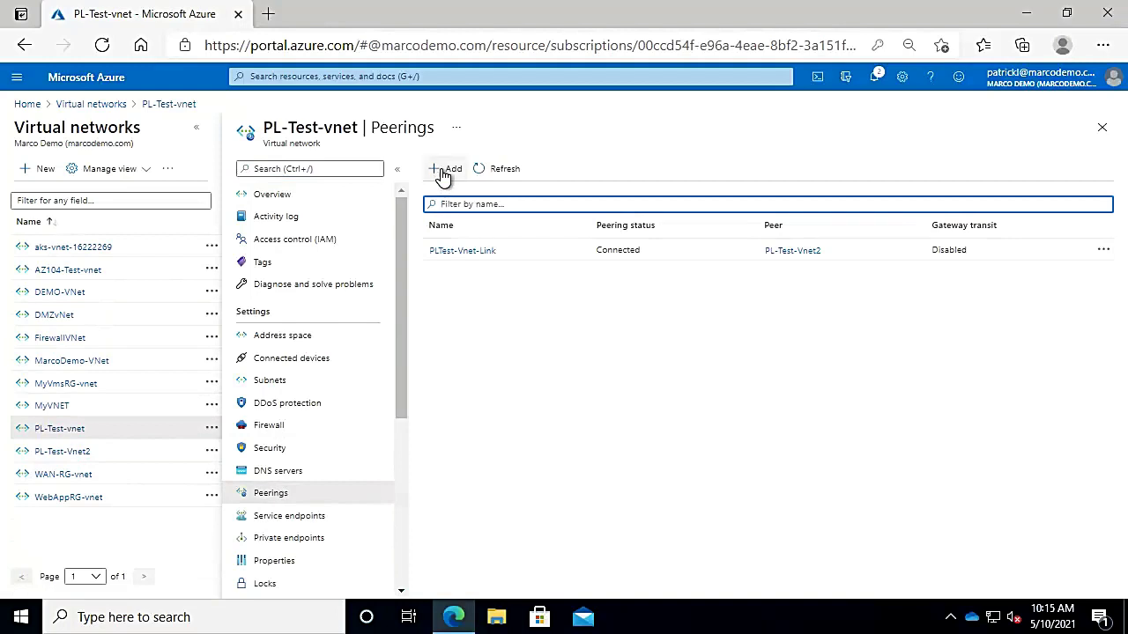
click(443, 172)
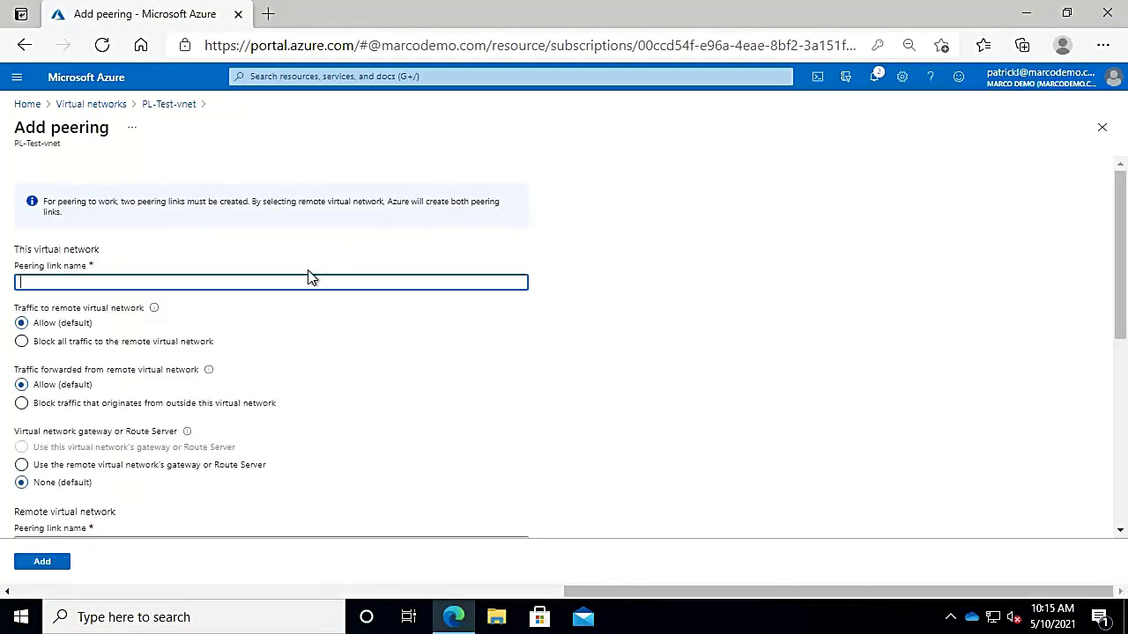
text(PLTest)
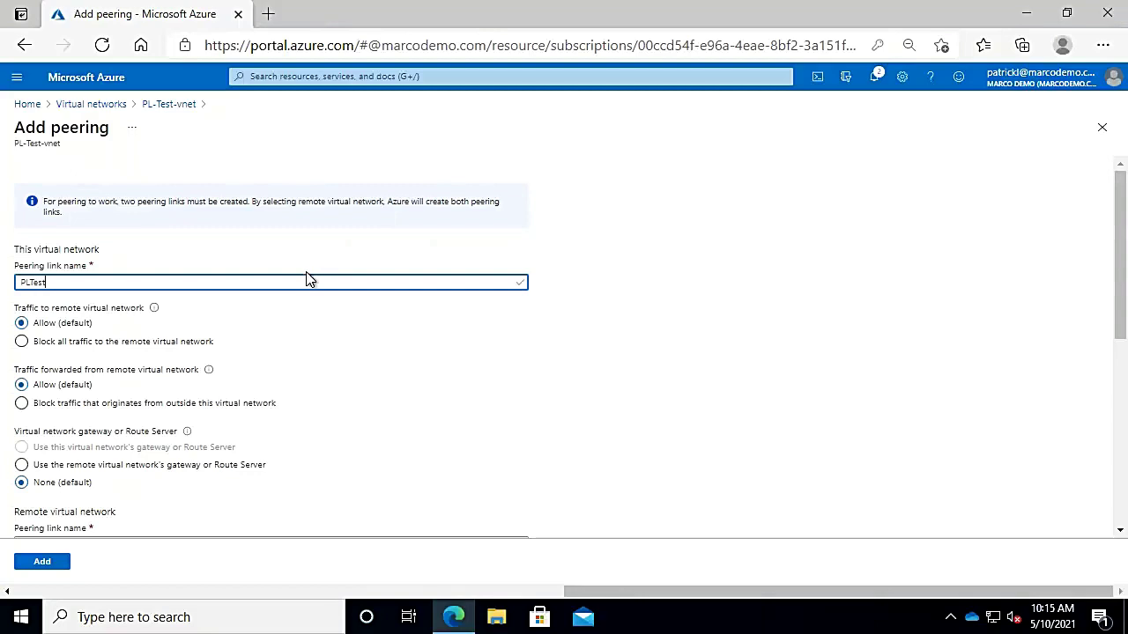
text(vNet-we)
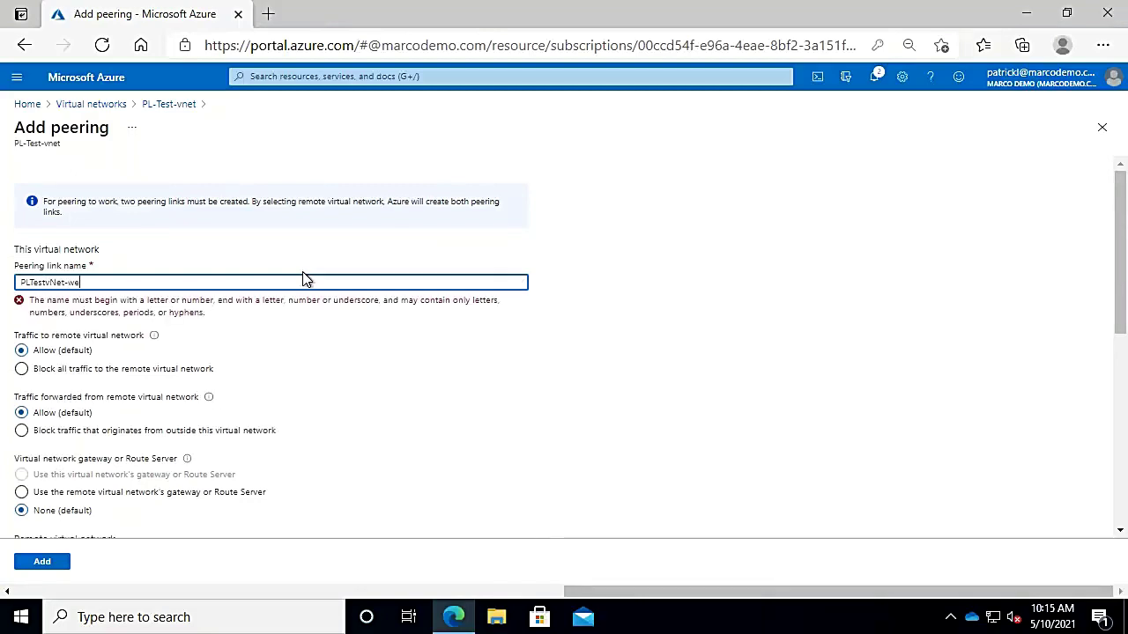
key(BackSpace)
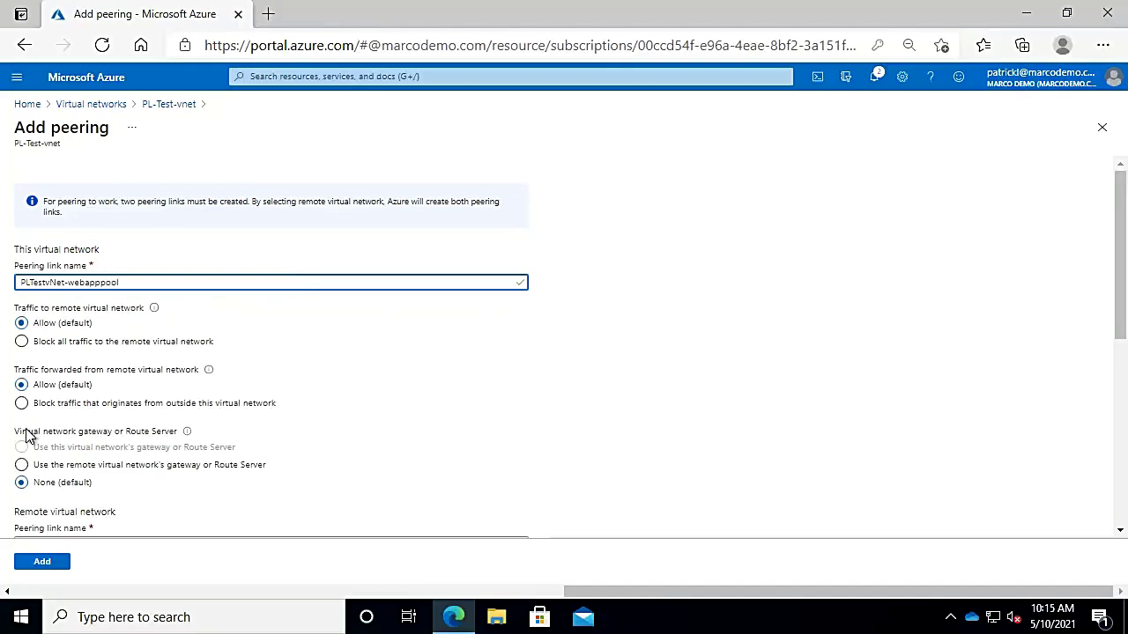
Name the remote peering link Webapppool-PLtestvNet and choose PL-Test-vnet as the remote virtual network.
click(47, 567)
click(196, 472)
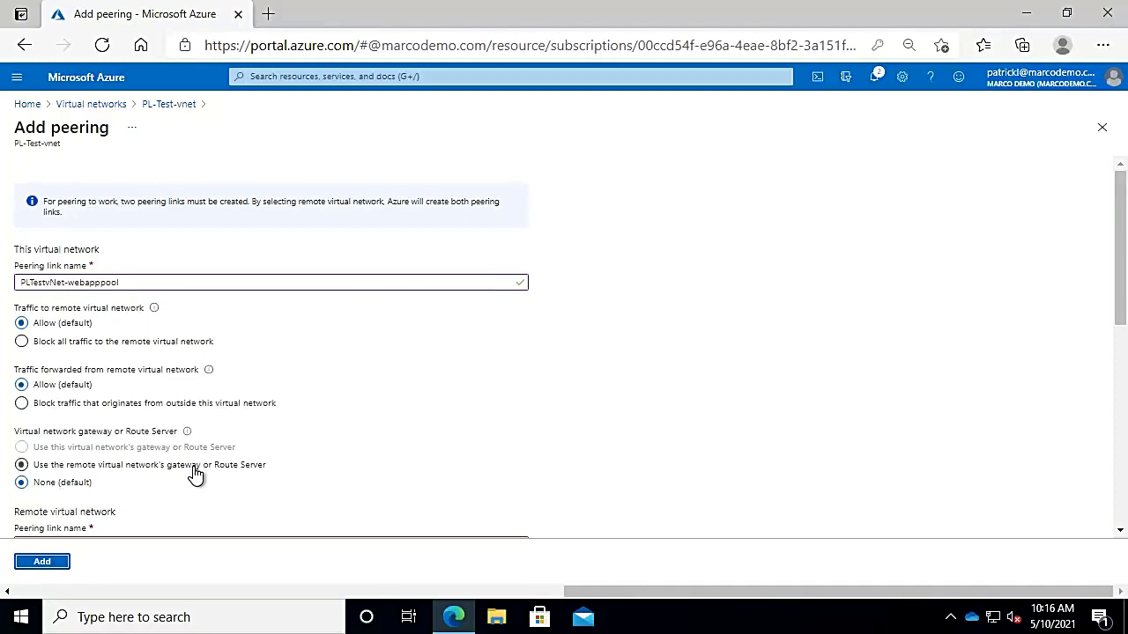
scroll(195, 502, down, 2)
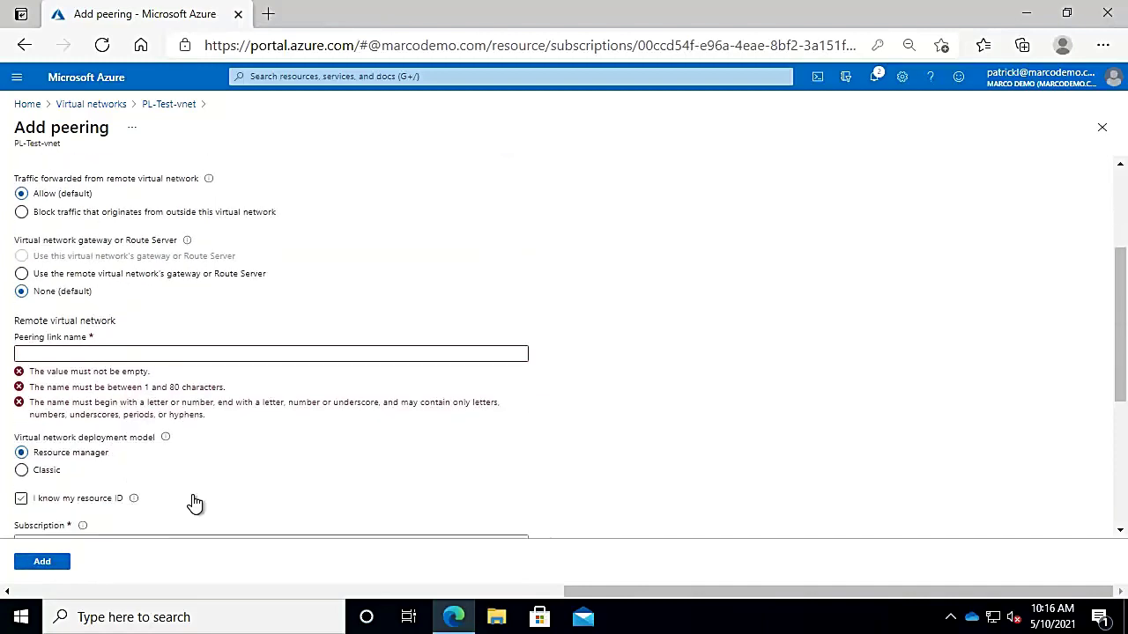
click(133, 355)
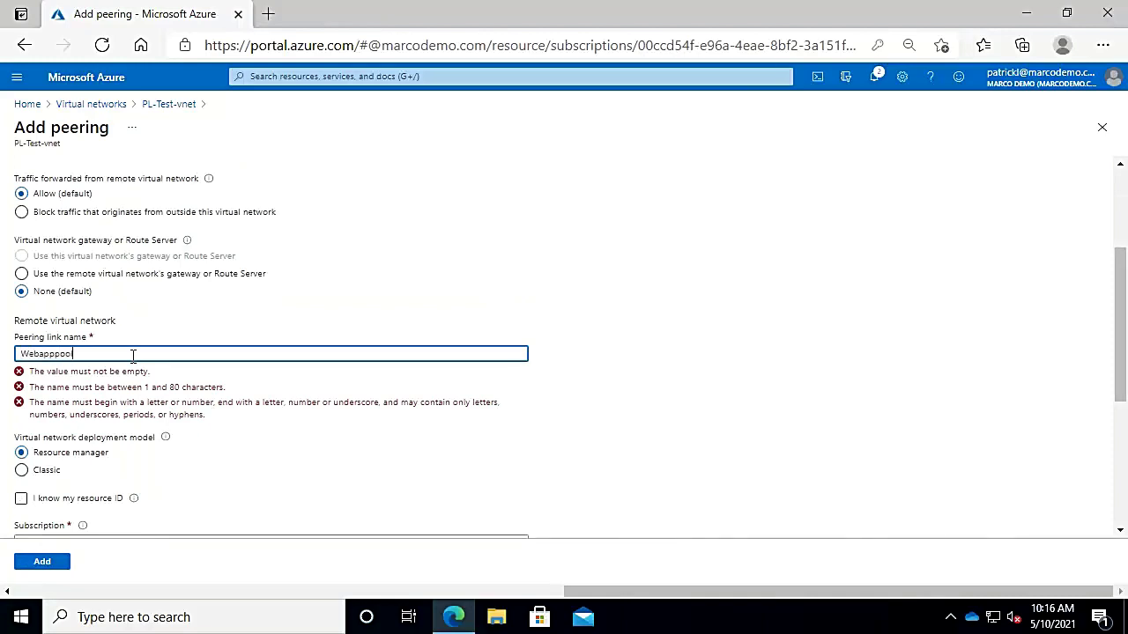
text(Webapppool-PL-testvNet)
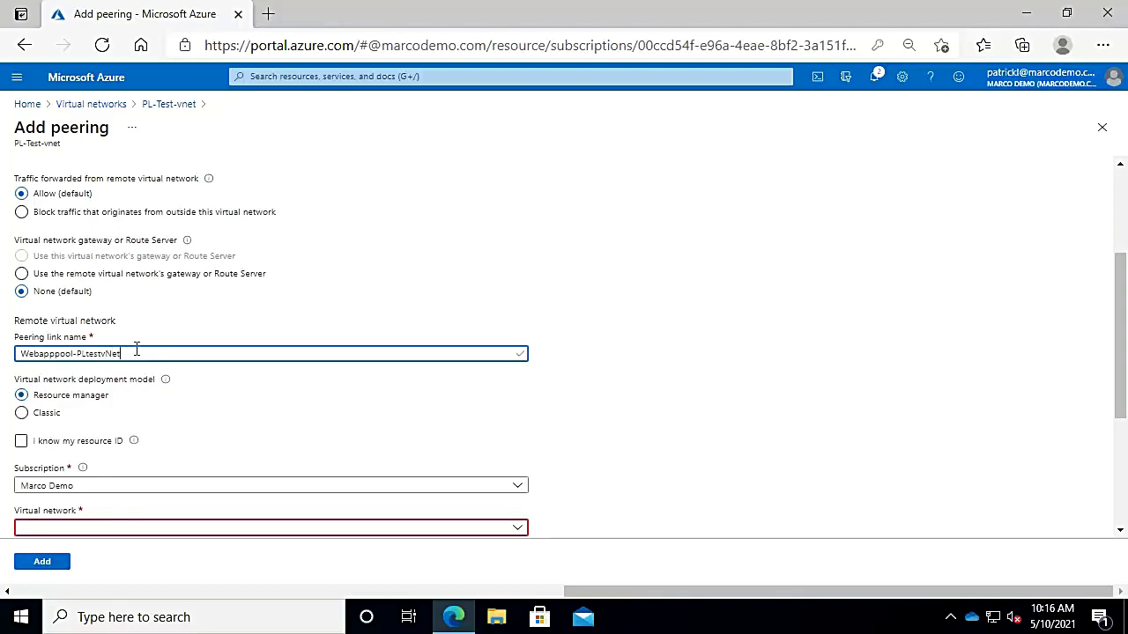
click(88, 529)
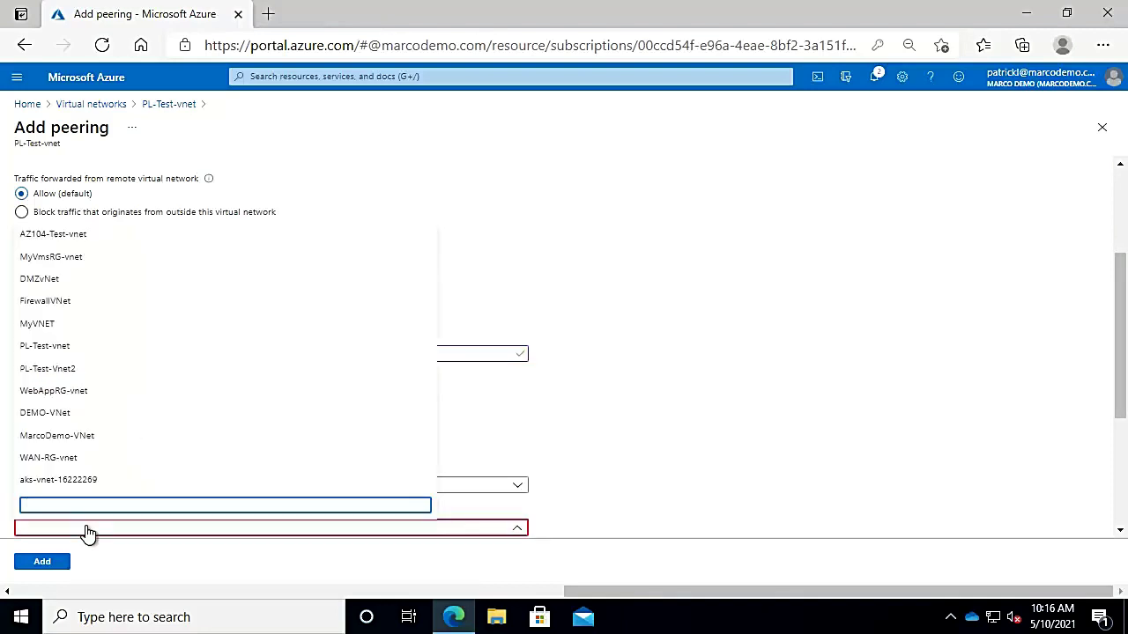
click(53, 349)
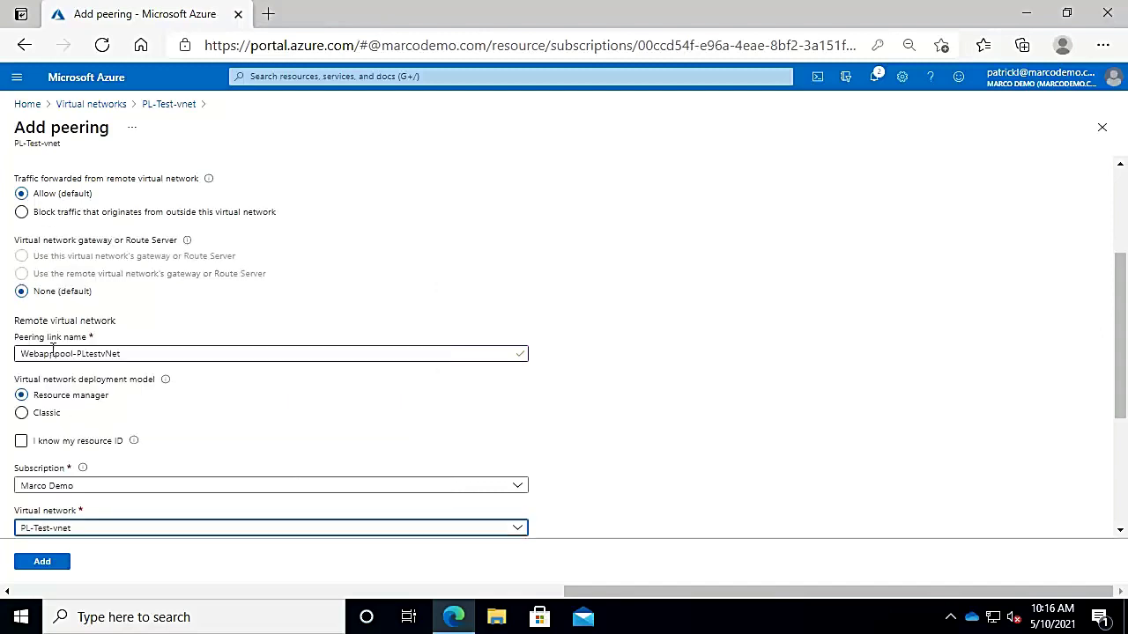
Change the remote virtual network to WebAppRG-vnet, review the peering settings and add the peering.
click(134, 528)
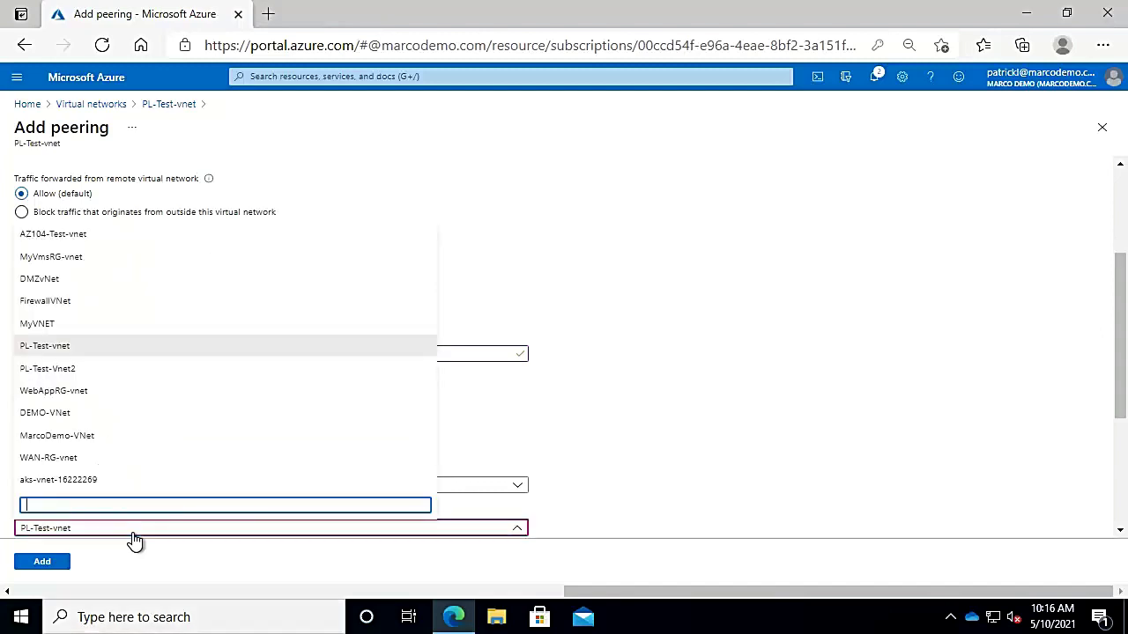
click(76, 393)
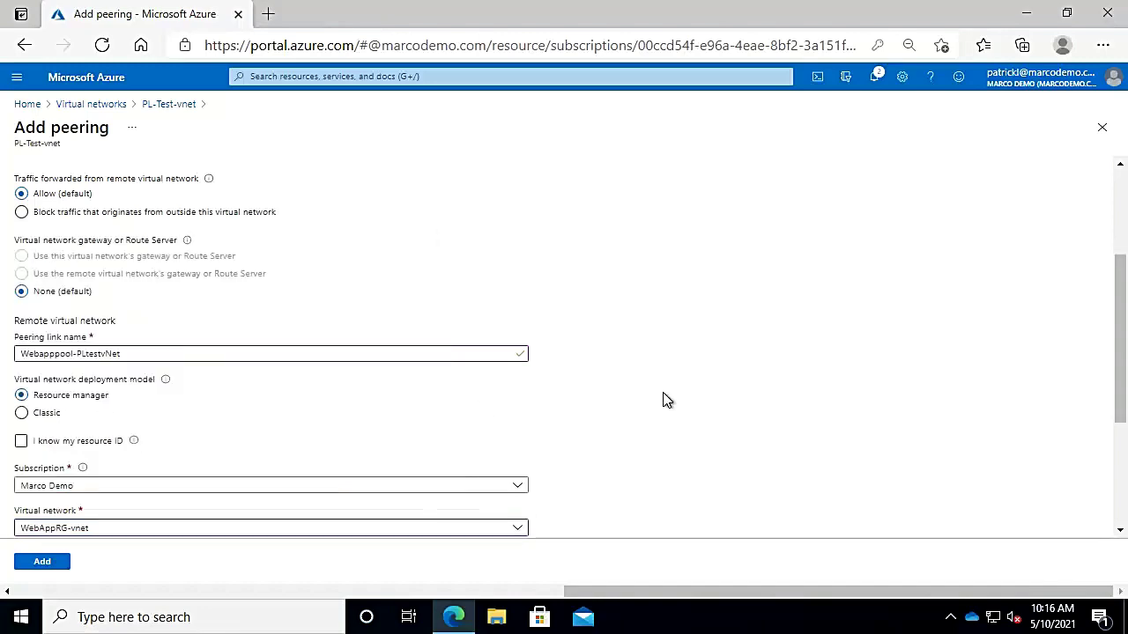
scroll(667, 399, up, 2)
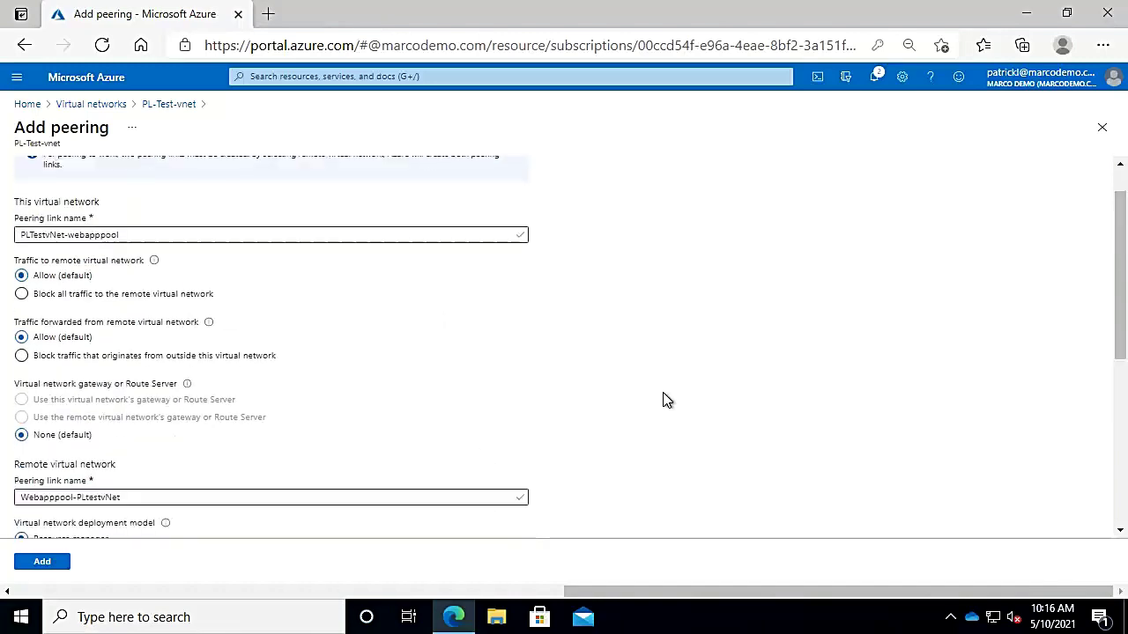
scroll(667, 400, down, 5)
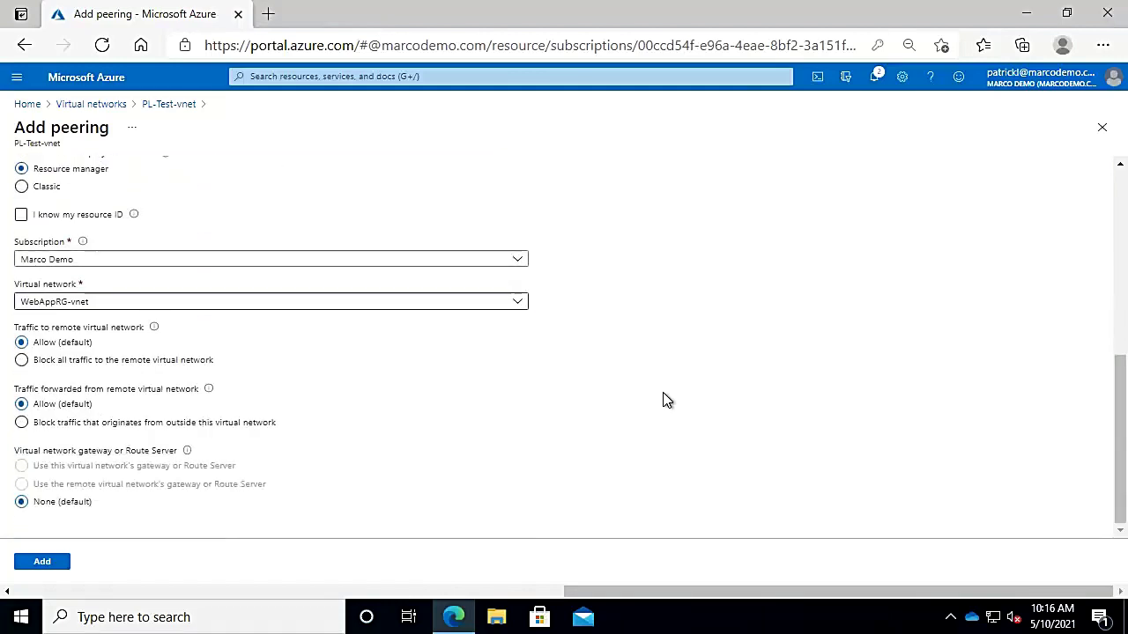
click(38, 569)
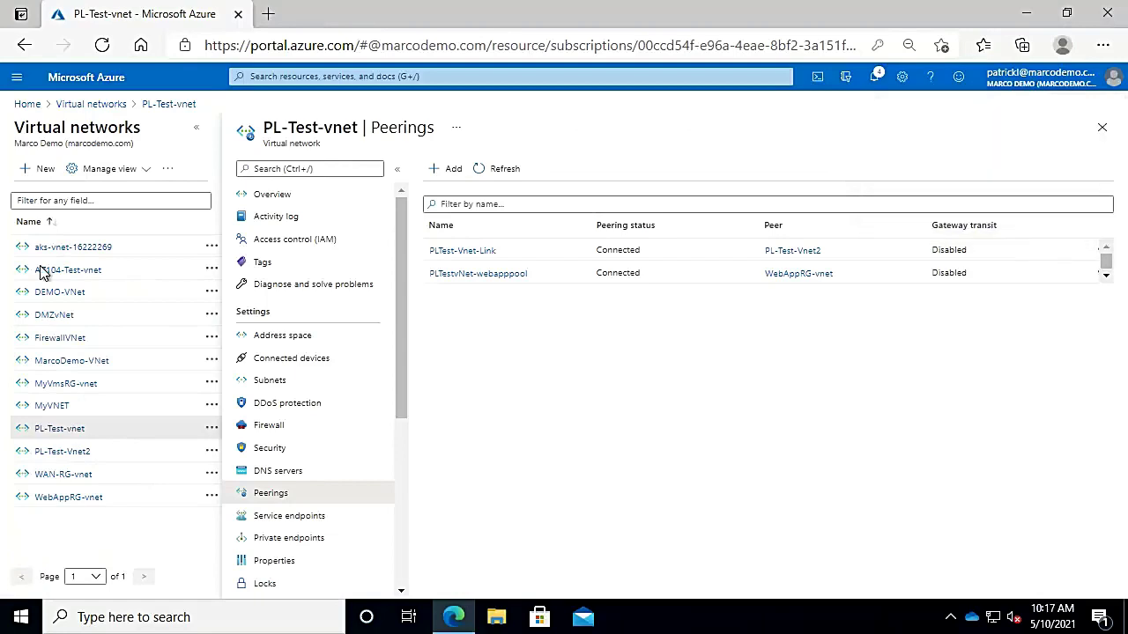
Return to the portal home page and open instance WebAppPool_1 of the WebAppPool scale set.
click(27, 105)
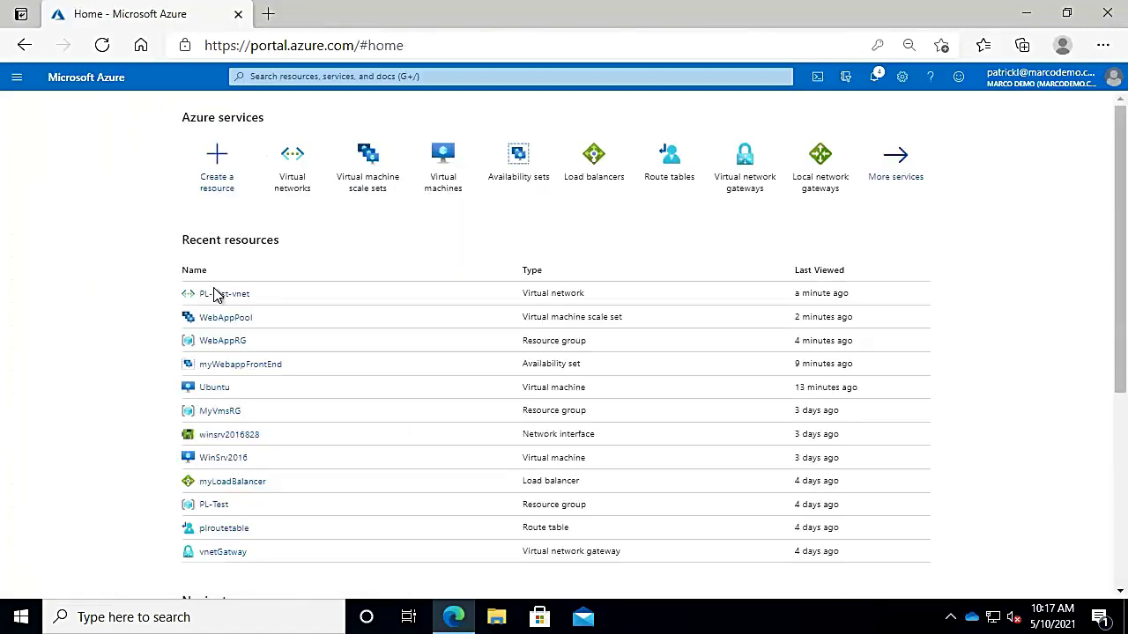
click(225, 322)
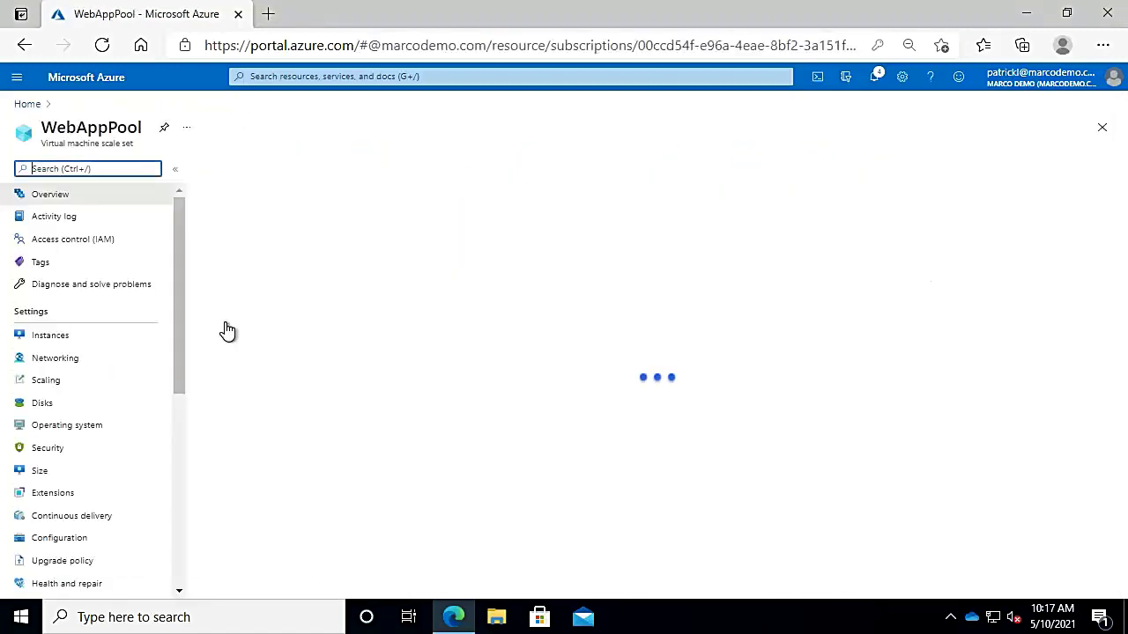
click(54, 336)
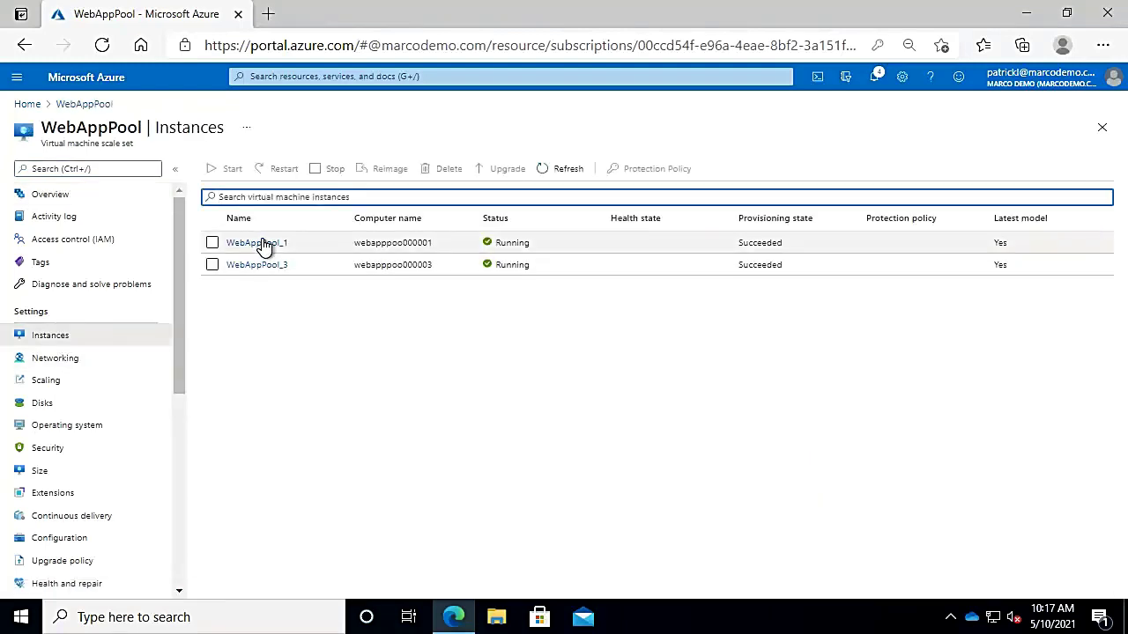
click(261, 245)
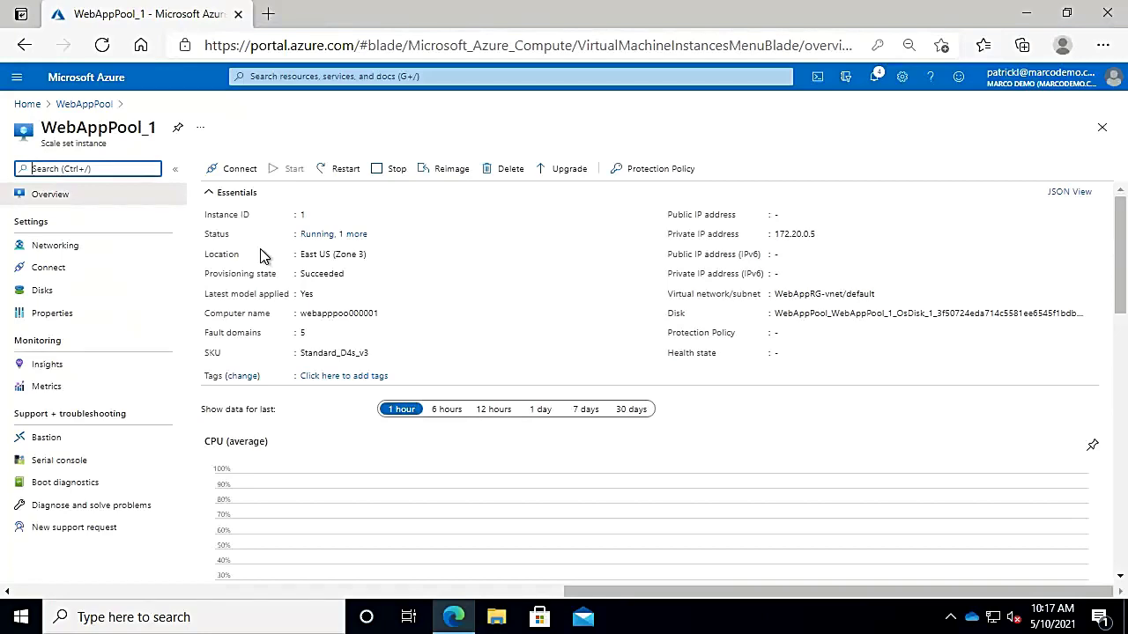
Download the RDP file for WebAppPool_1 and start the remote connection with WebAppPool_1 (1).rdp.
click(233, 175)
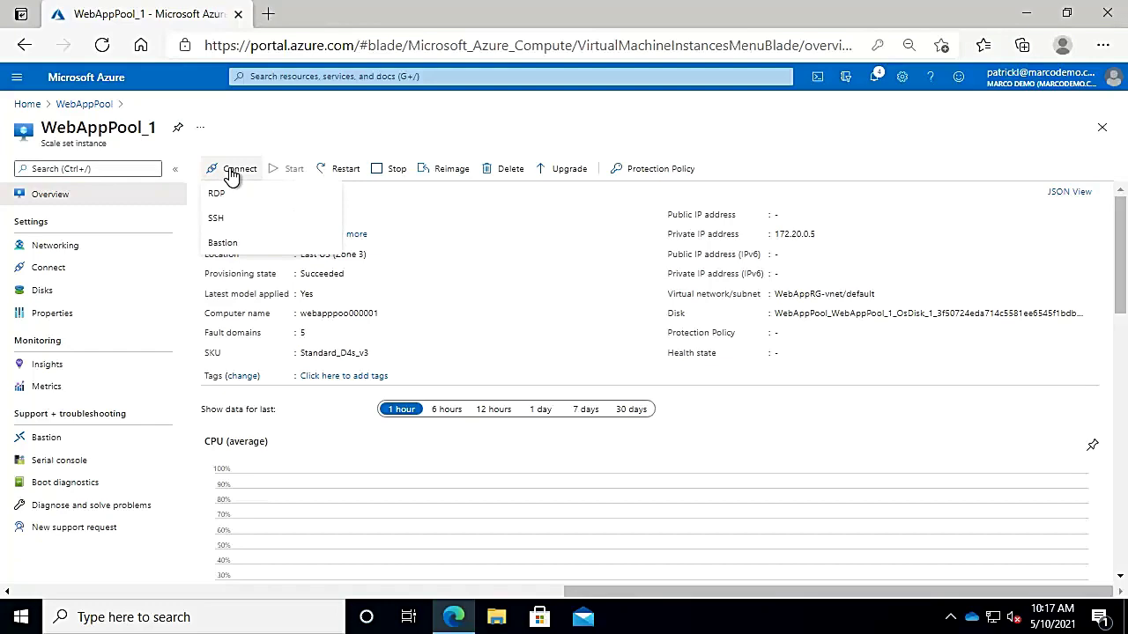
click(234, 199)
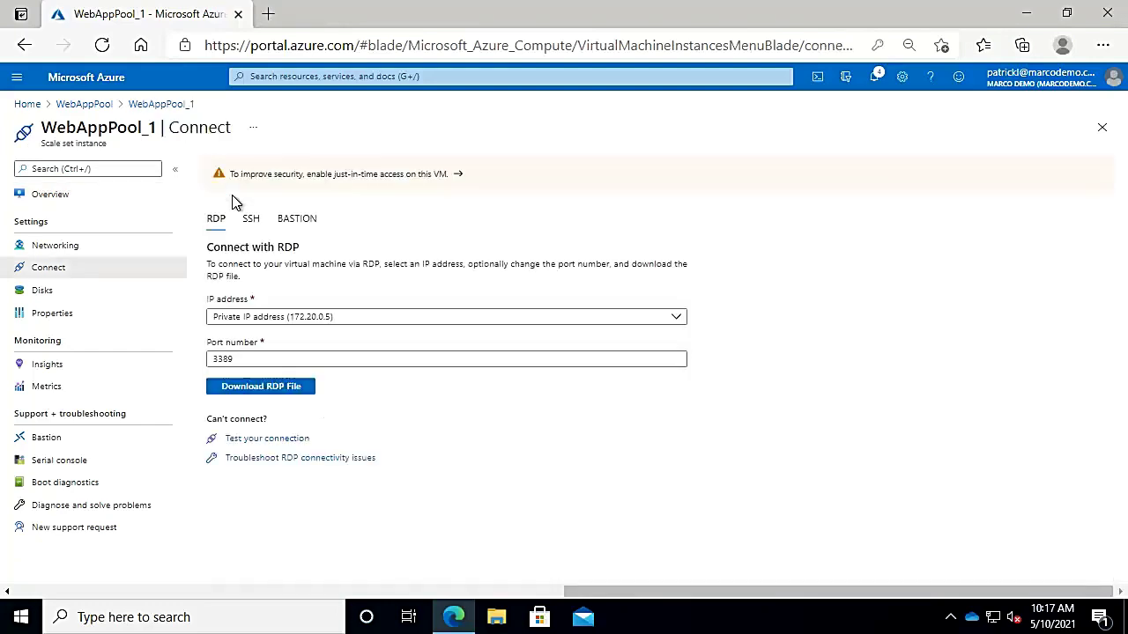
click(265, 391)
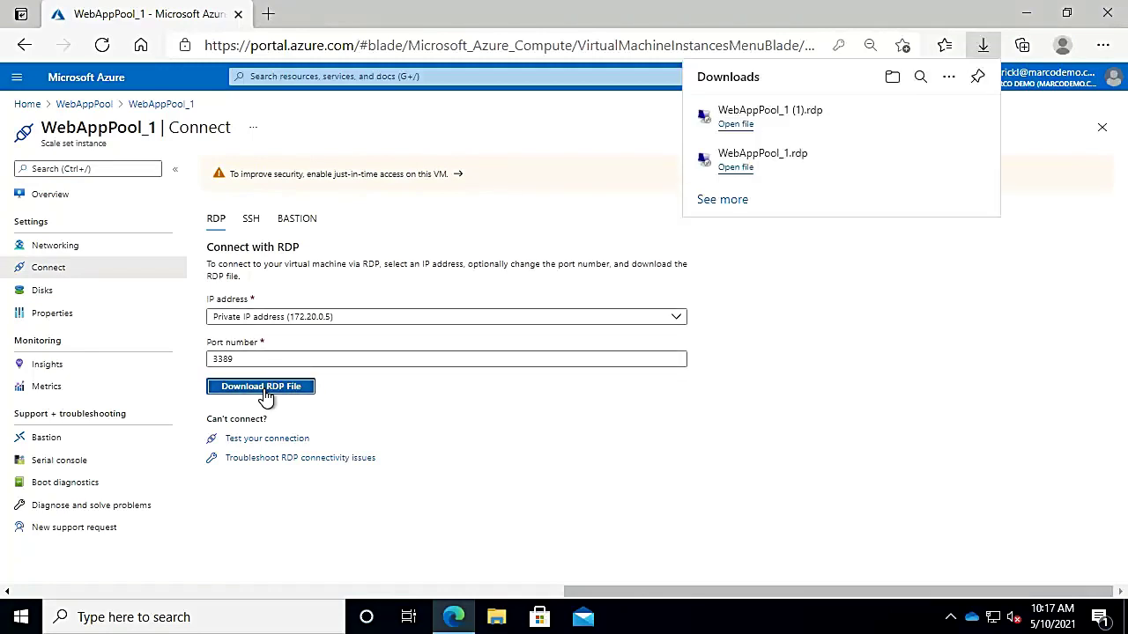
click(735, 125)
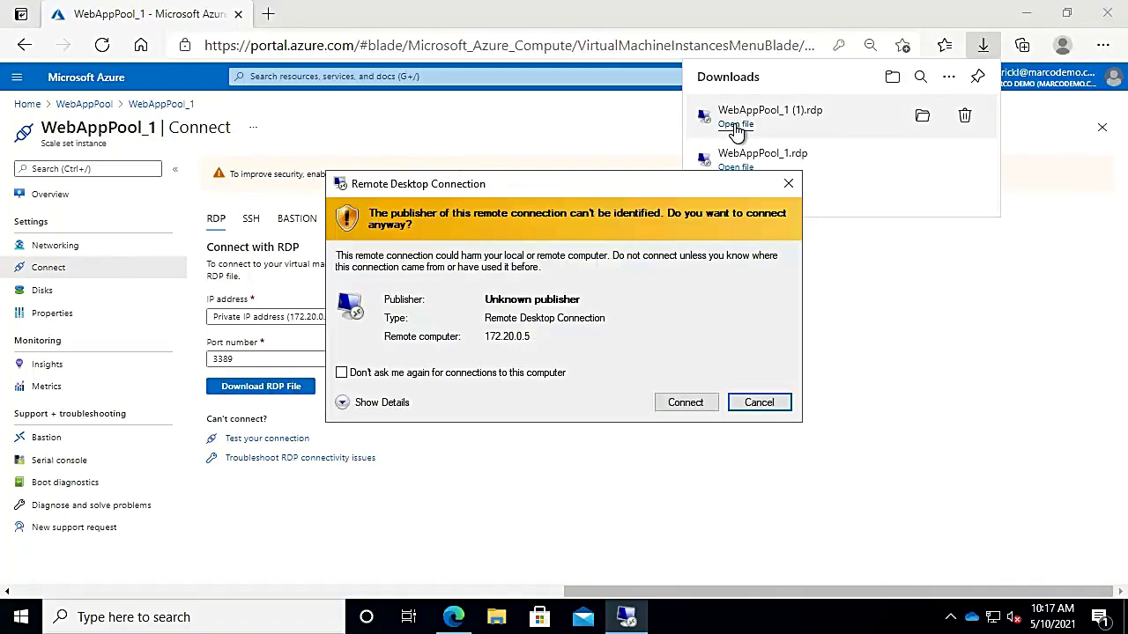
click(686, 405)
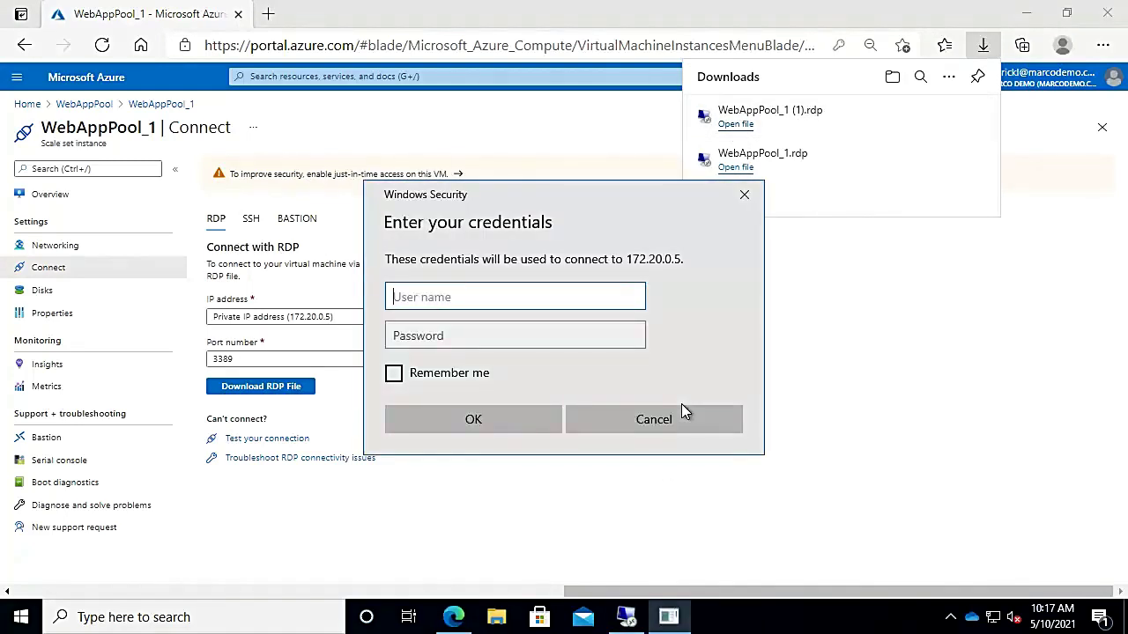
Try to sign in to the instance with the first account's user name and password, with the credentials remembered.
text(marco)
key(Tab)
text(•••••••)
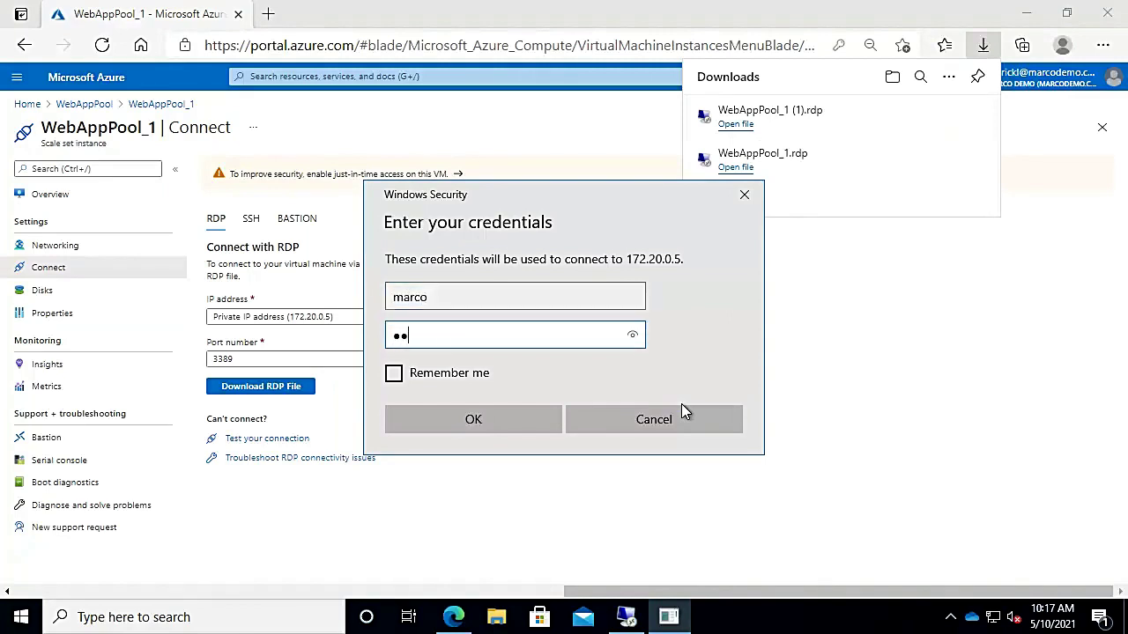
text(•••••••••••)
key(Tab)
key(space)
key(Return)
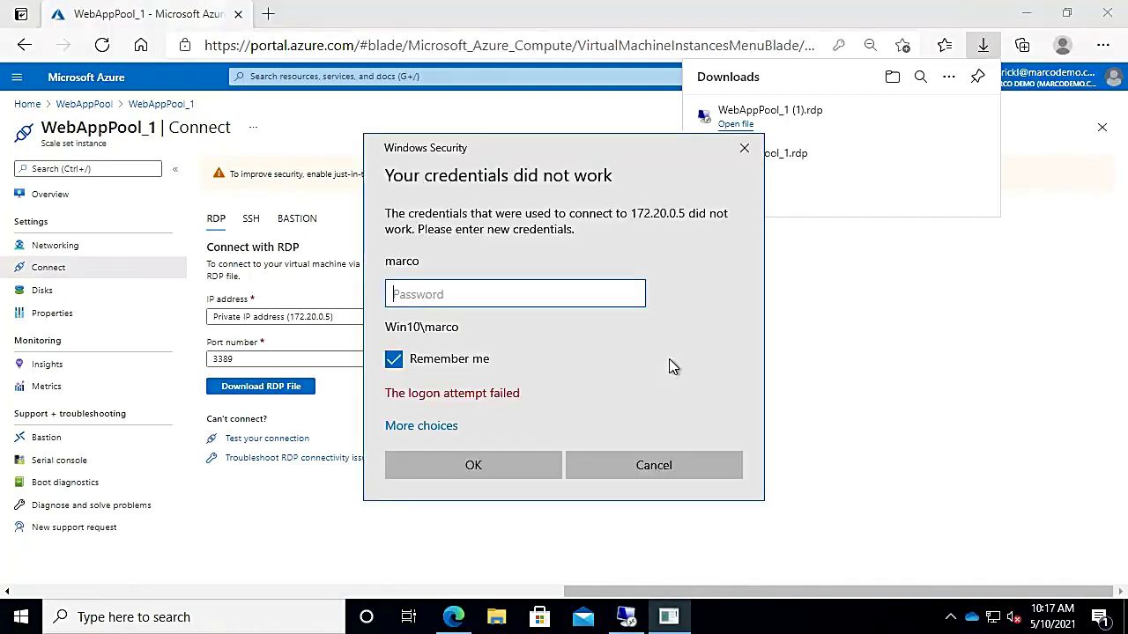
Sign in to the instance with a different account, using the user name mtech and the account password.
click(397, 428)
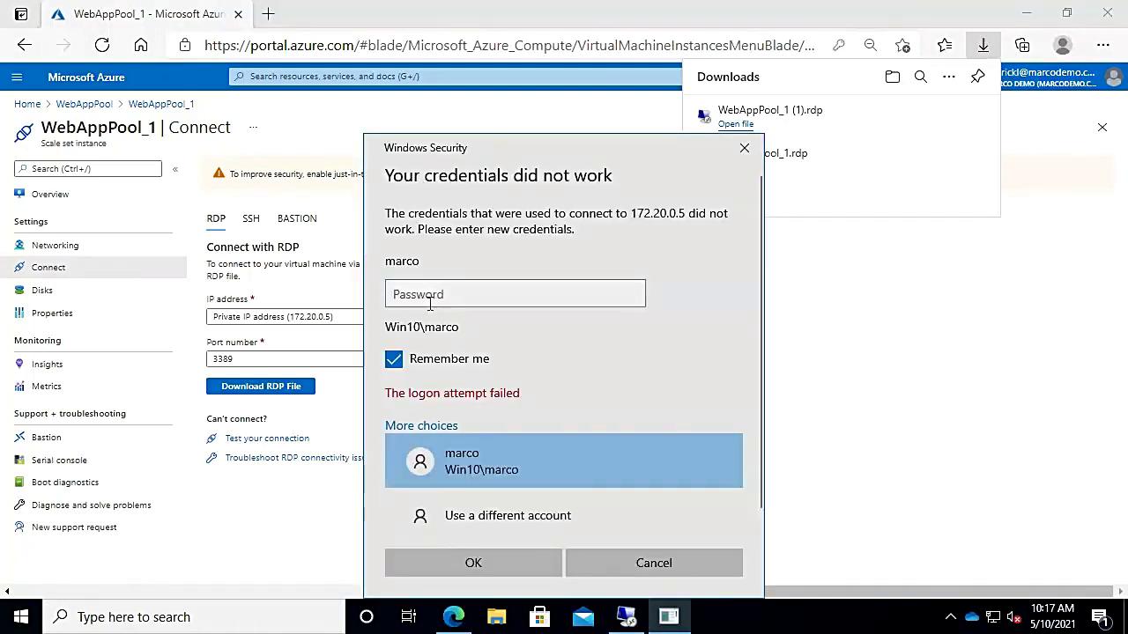
click(401, 511)
text(mtech)
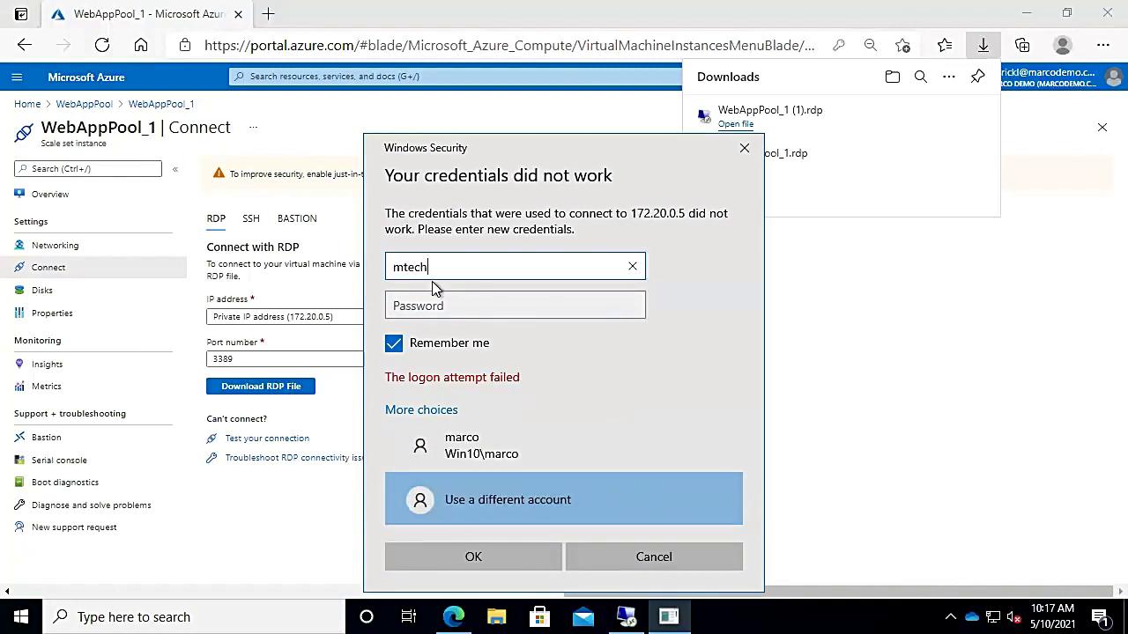
key(Tab)
text(•••••••••••)
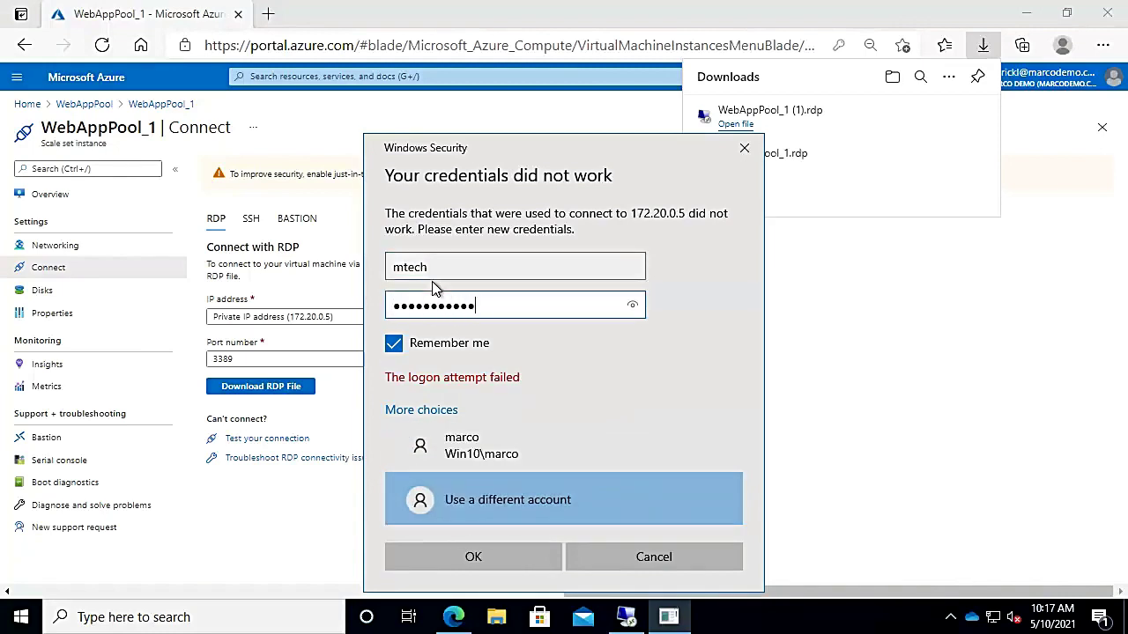
text(••)
key(Return)
Accept the instance's unverified certificate without being asked again, and allow the remote PC to be discoverable on the network.
key(Tab)
key(space)
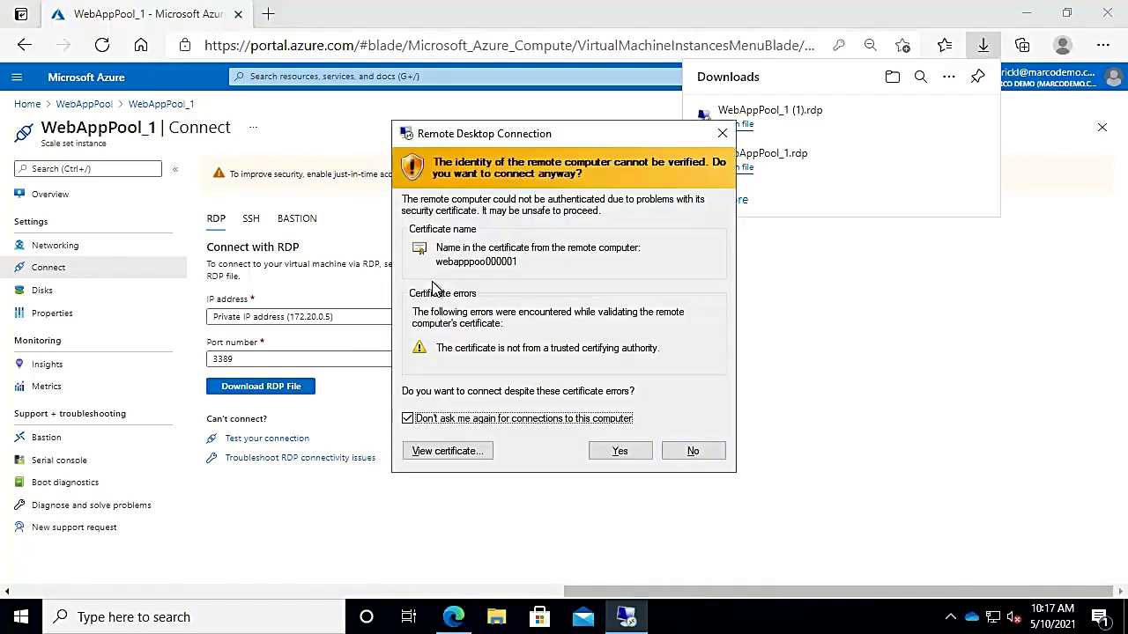
key(alt+y)
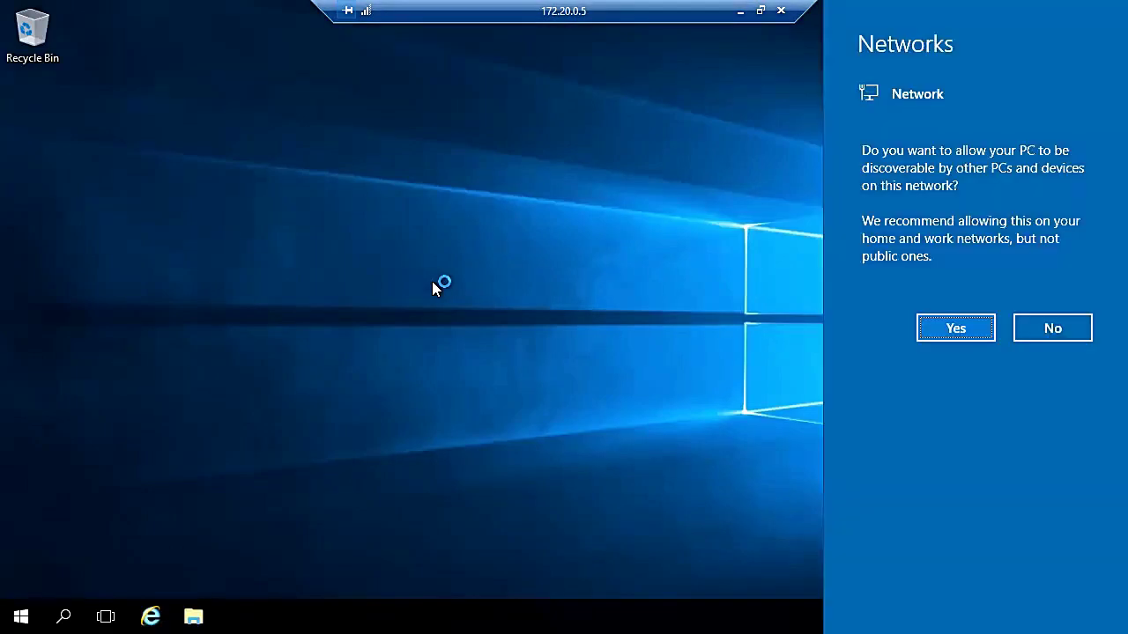
click(960, 330)
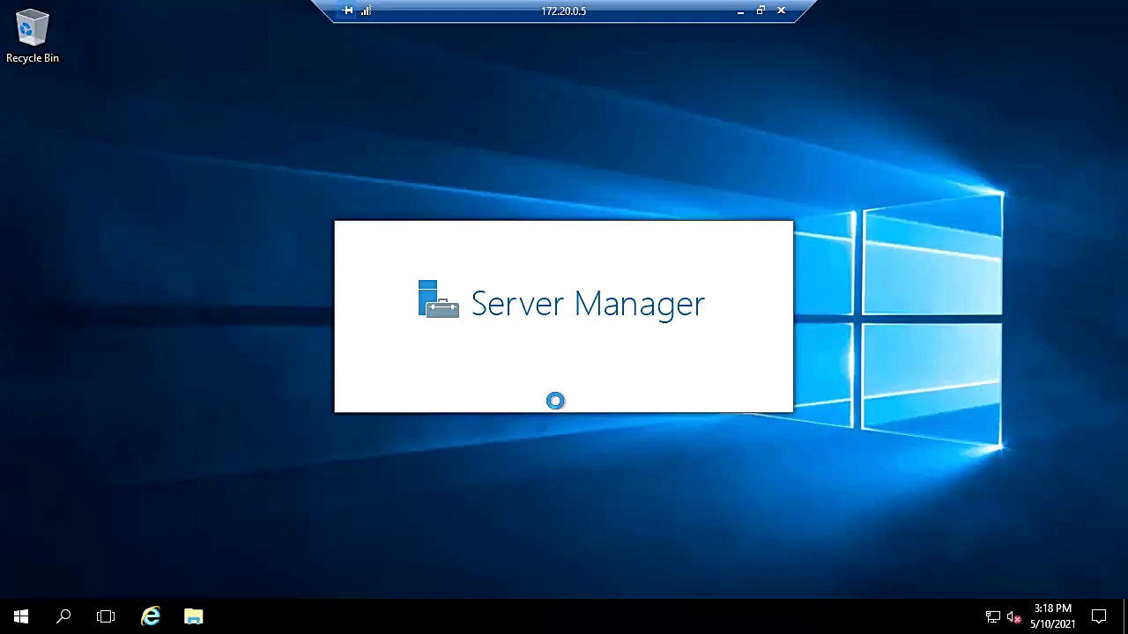
Open an administrator Command Prompt on the remote server and start powershell in it.
right_click(23, 619)
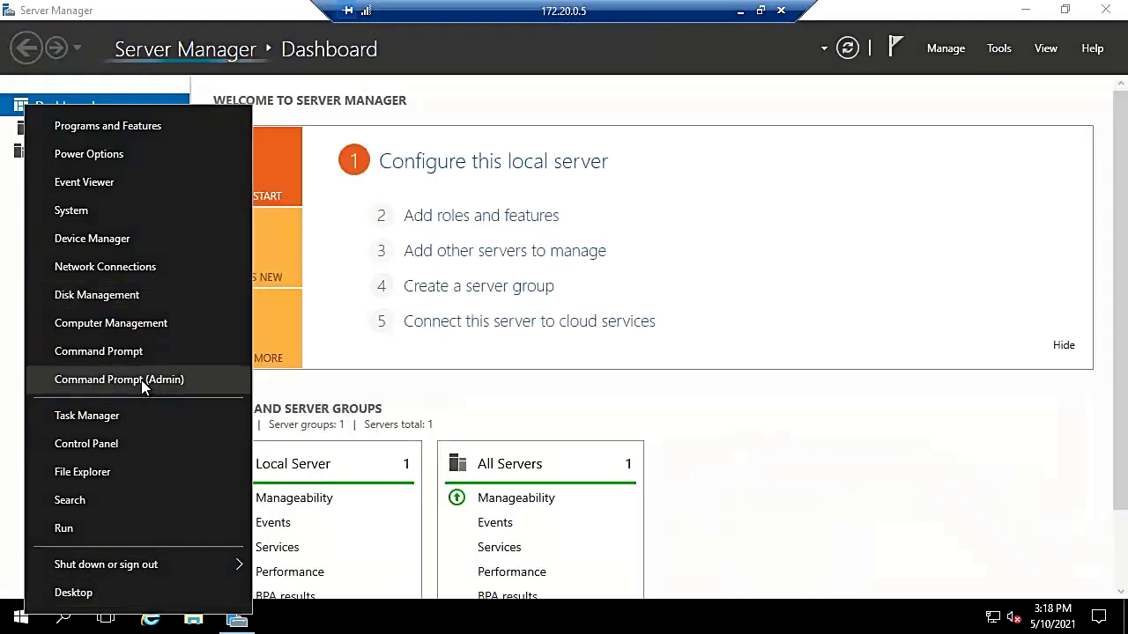
click(141, 380)
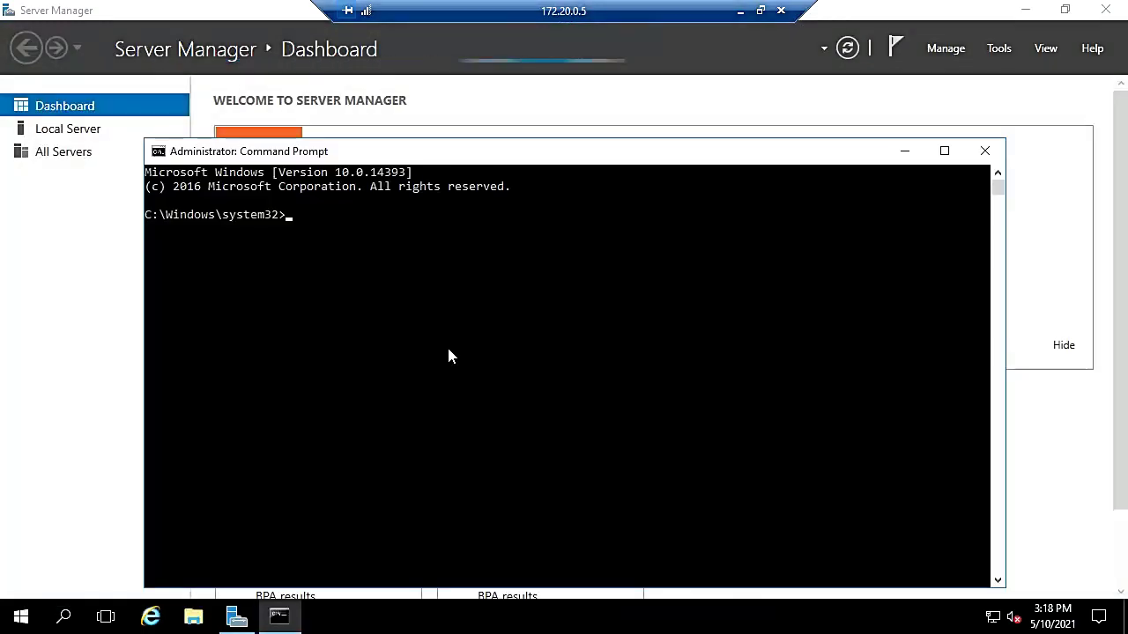
text(powershell)
key(Return)
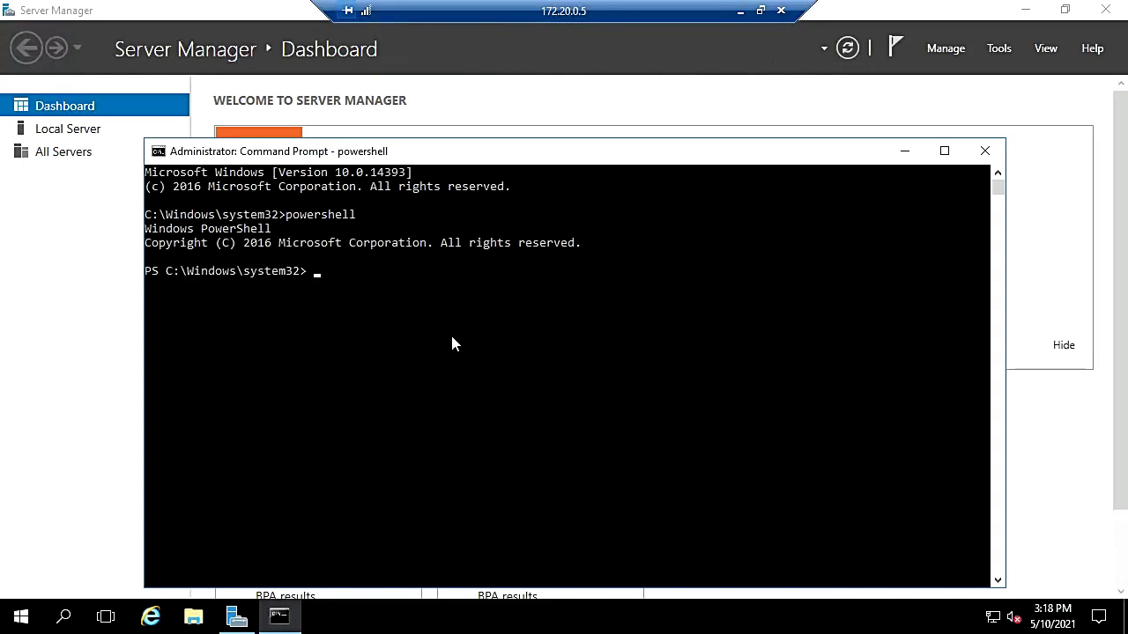
Check the install state of the web server role with Get-WindowsFeature web-server.
text(get-windowsfea)
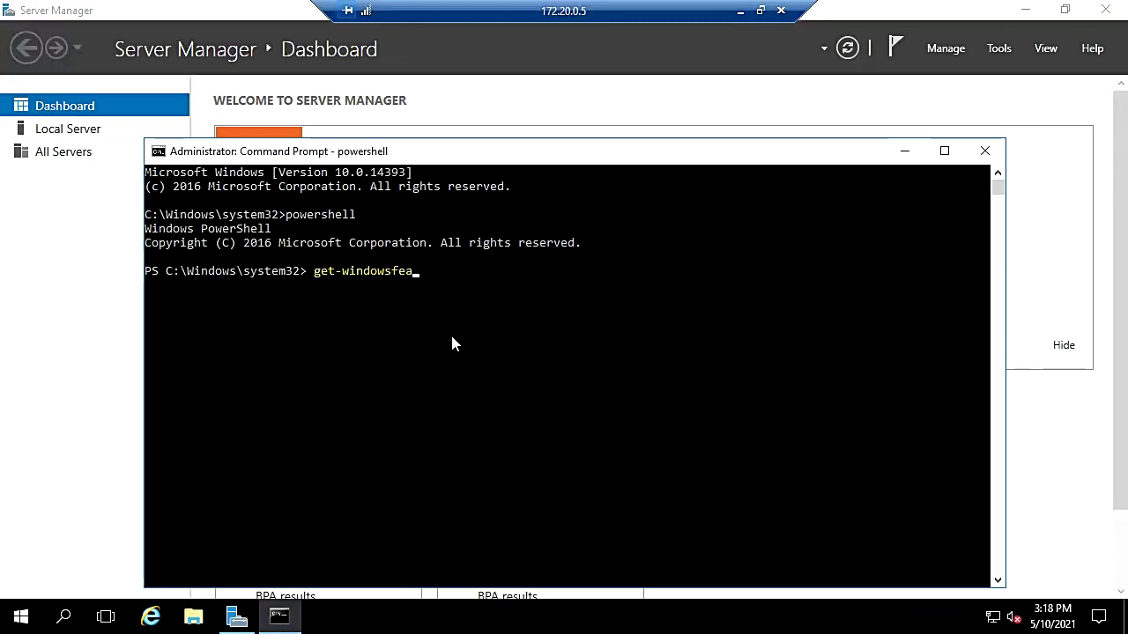
key(Tab)
text(web-server)
key(Return)
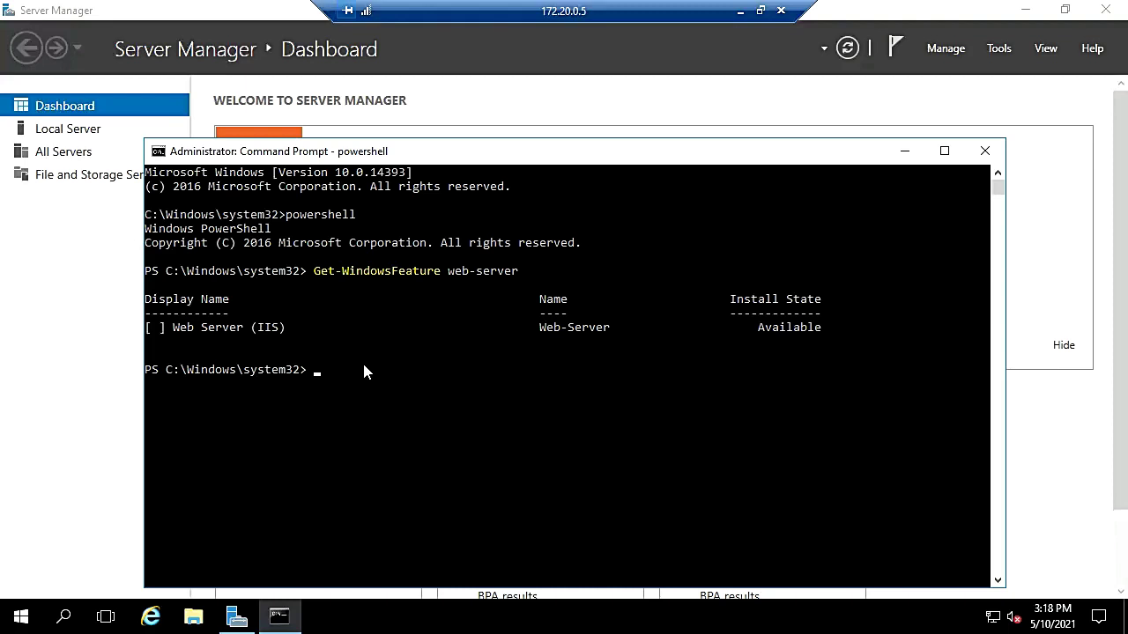
Open Notepad on the remote server and write the script line "Install-WindowsFeature Web-Server".
key(super+r)
text(notepad)
key(Return)
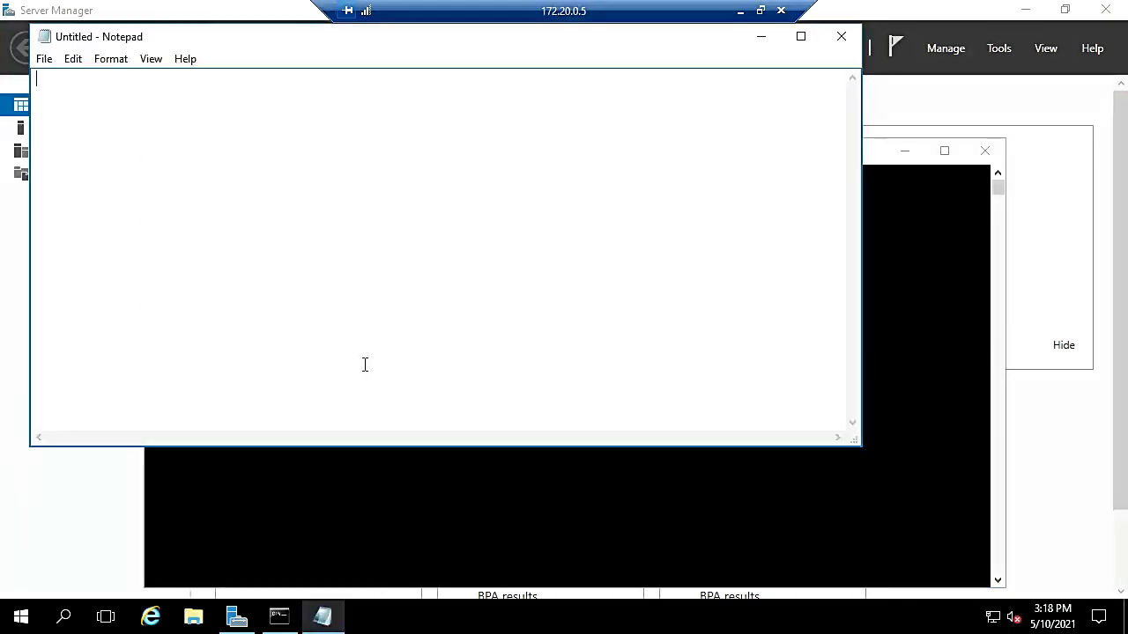
text(Install-Window)
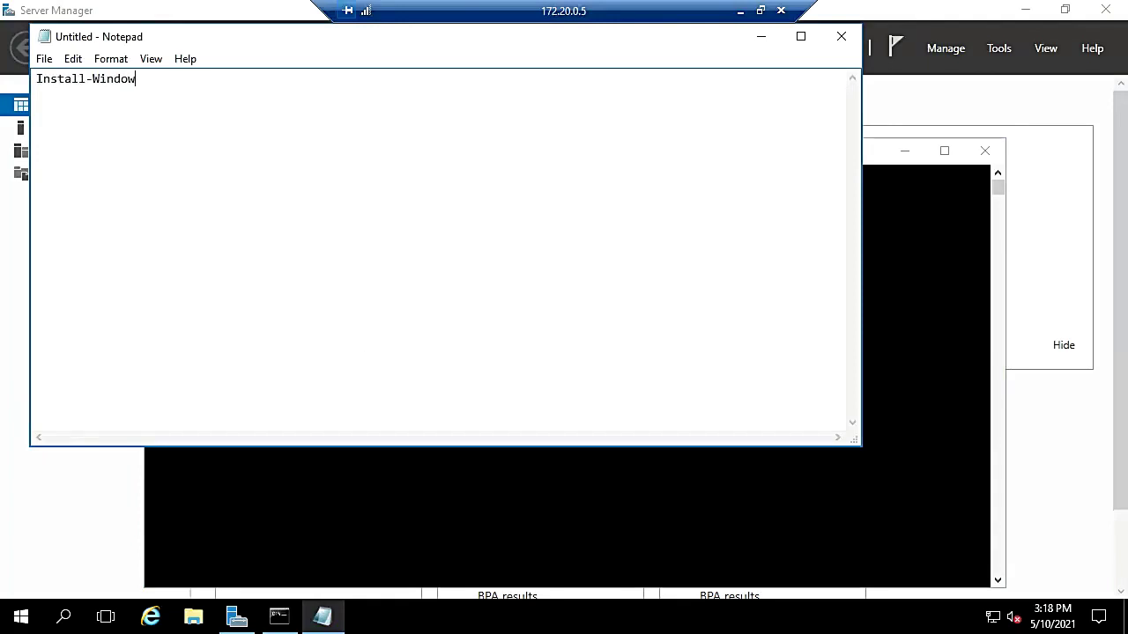
text(sFeature Web-Server)
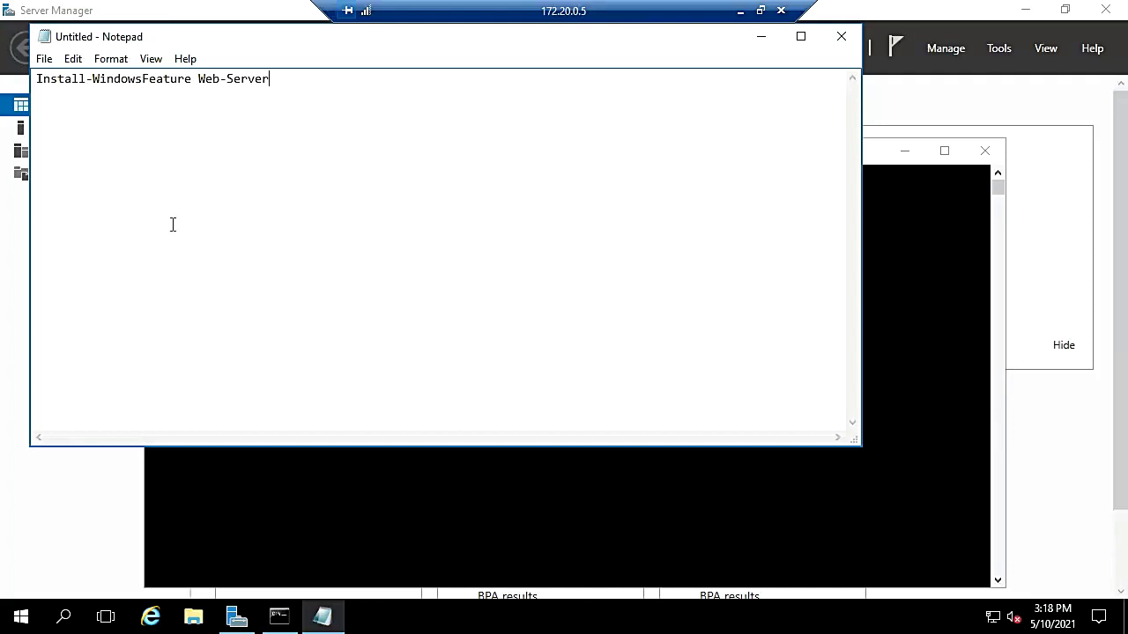
Name the Notepad script Install_IIS.ps1 for saving, with All Files as the file type.
click(44, 59)
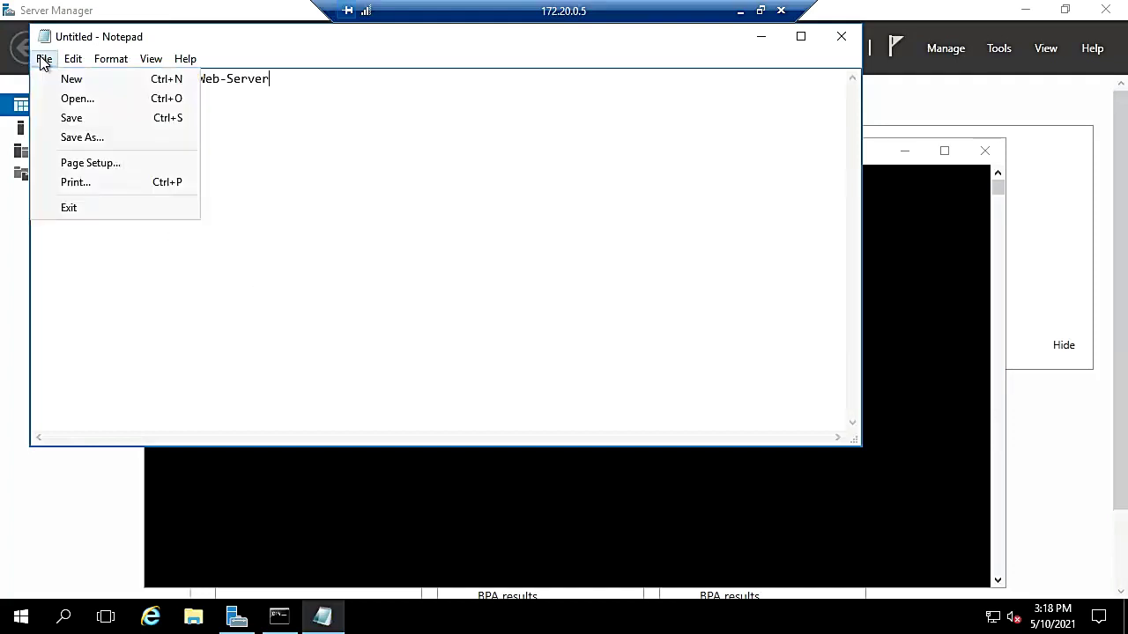
click(88, 138)
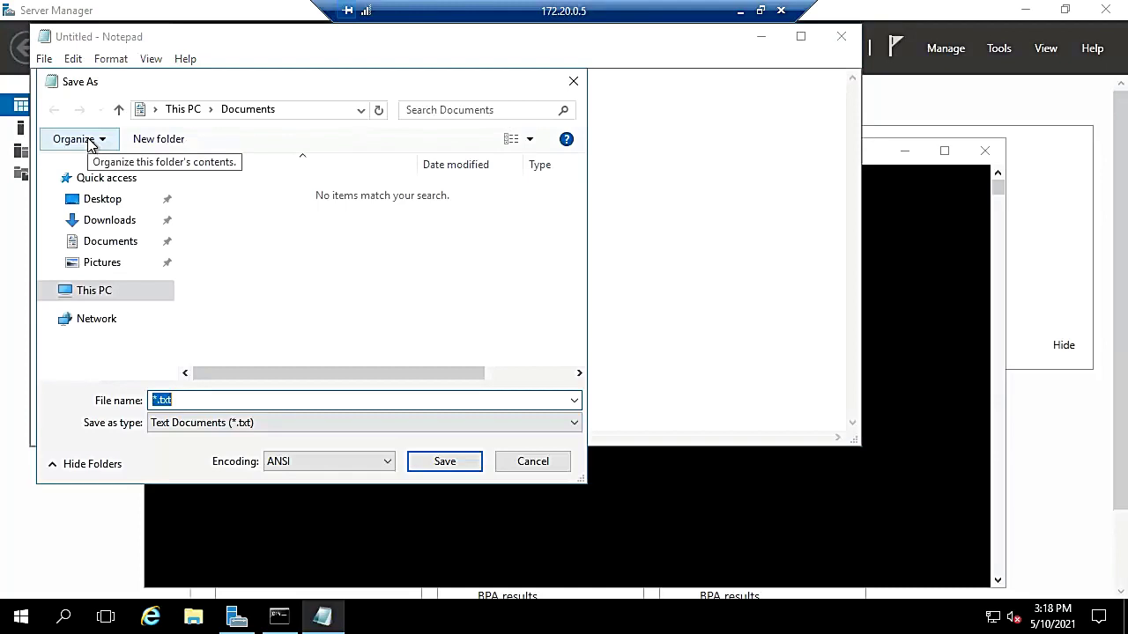
text(Install)
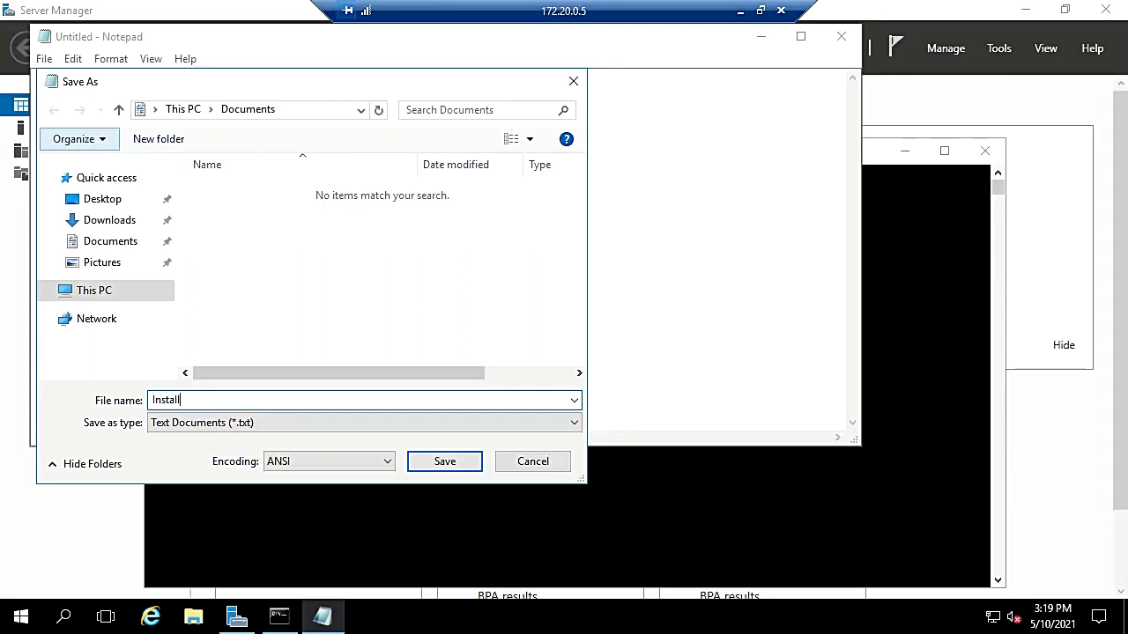
text(_IIS.ps1)
key(Tab)
key(Down)
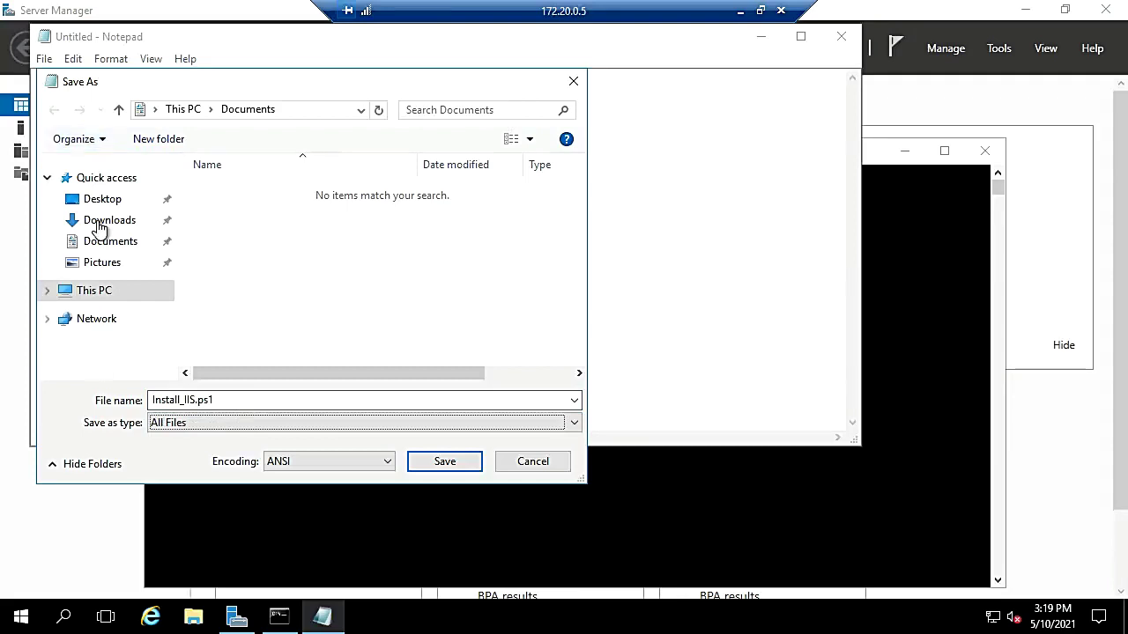
Save the script in a new folder named Scripts on the Windows (C:) drive.
click(93, 291)
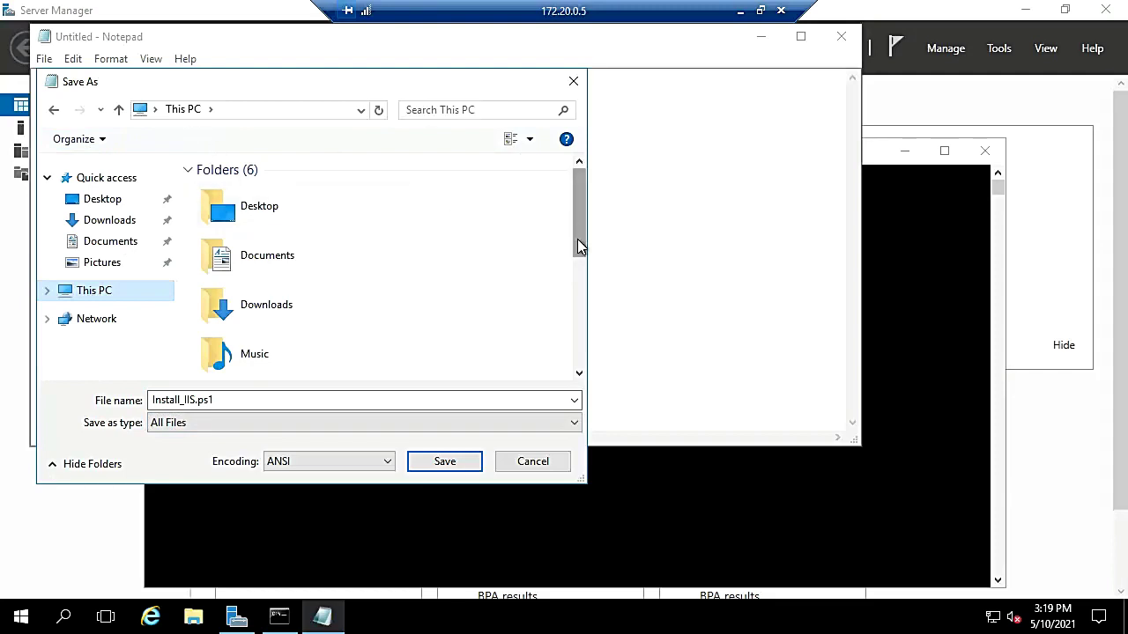
drag(579, 244, 573, 339)
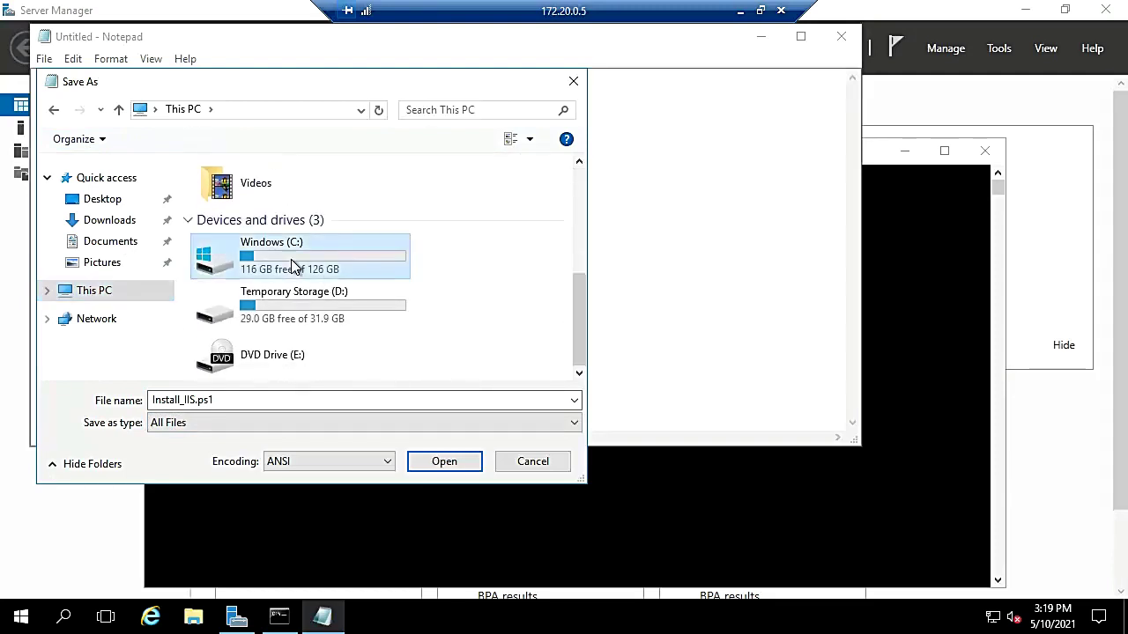
double_click(295, 263)
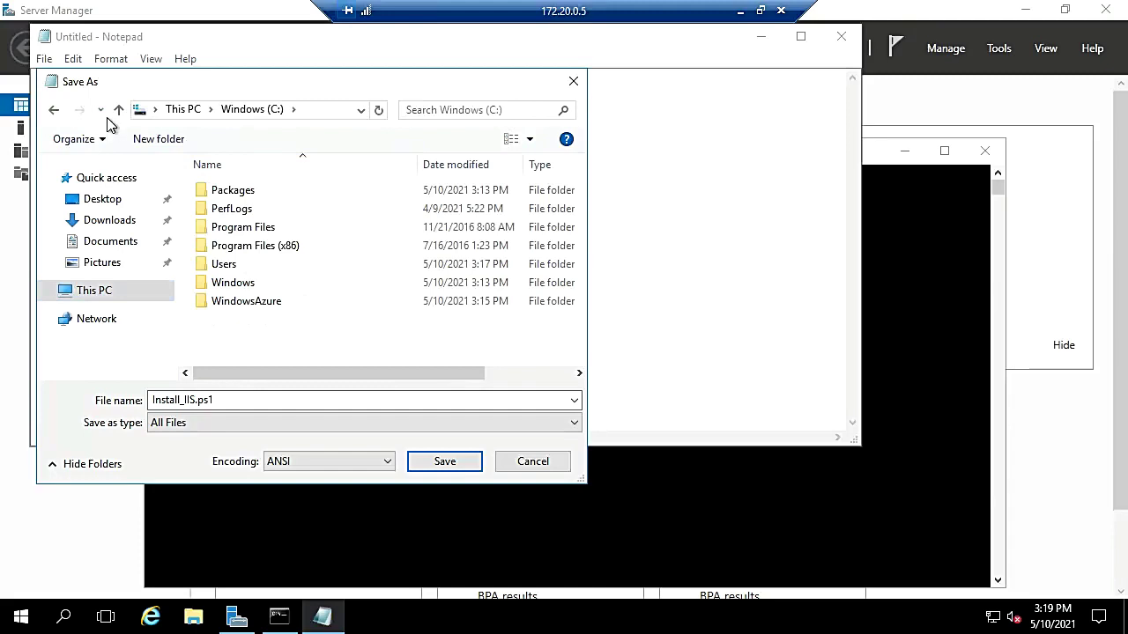
click(148, 139)
text(Scripts)
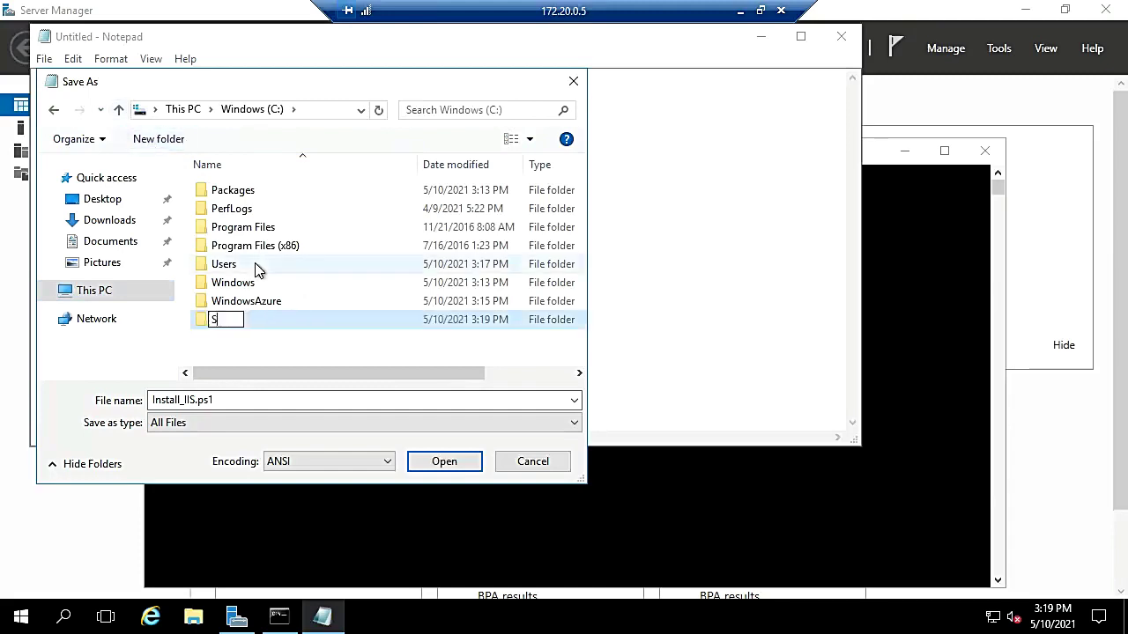
key(Return)
key(Return)
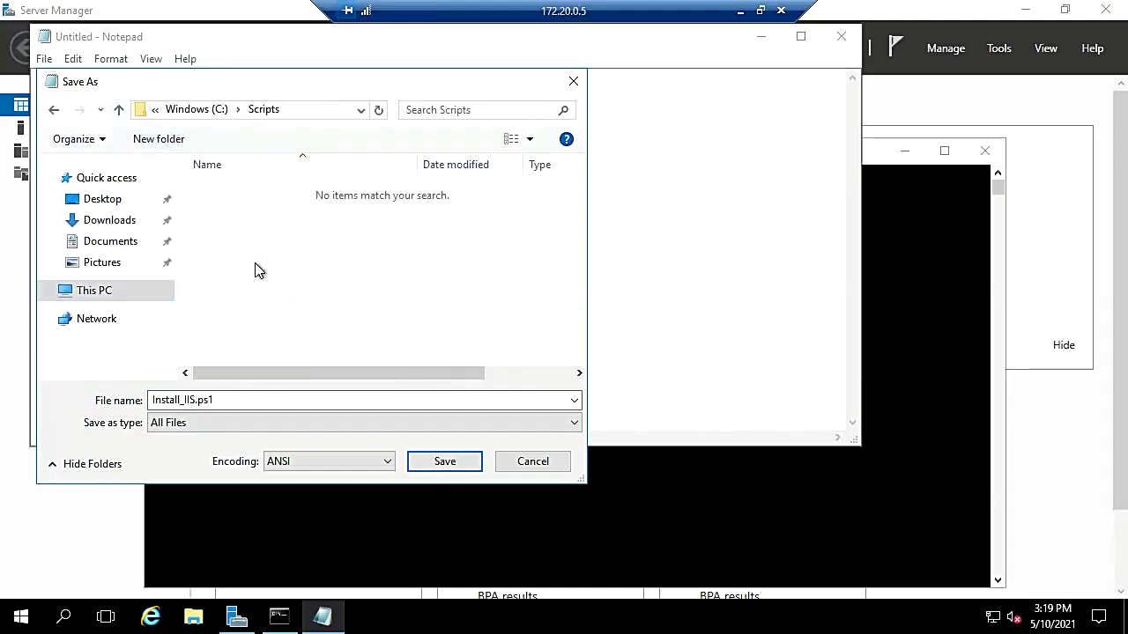
click(448, 462)
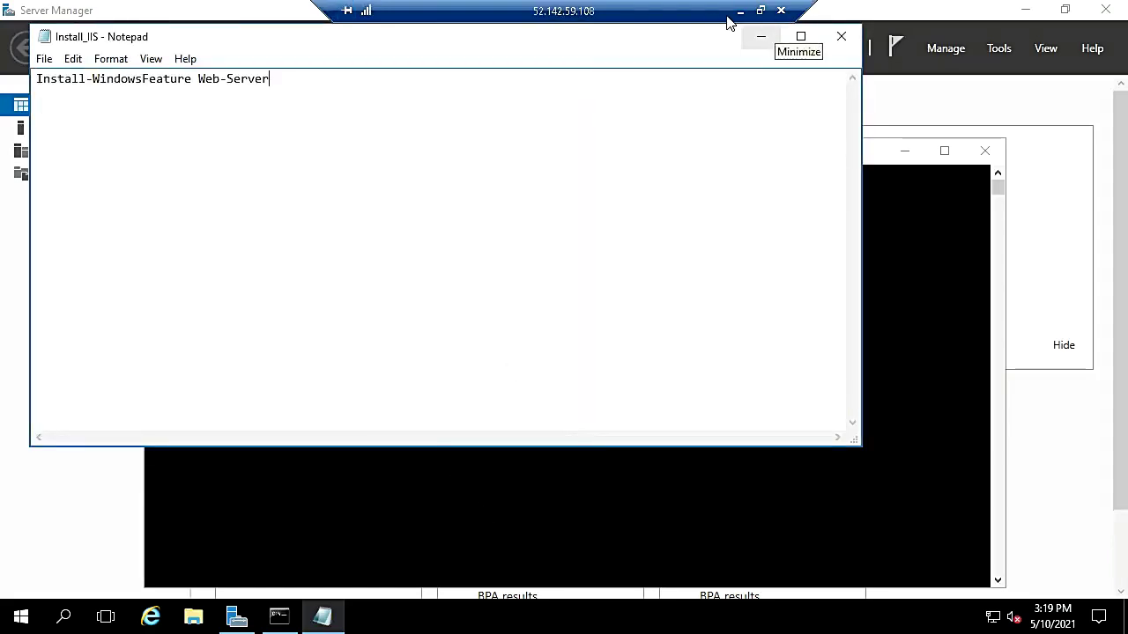
Disconnect the remote desktop session to 172.20.0.5 and return to the Azure portal.
drag(727, 17, 477, 9)
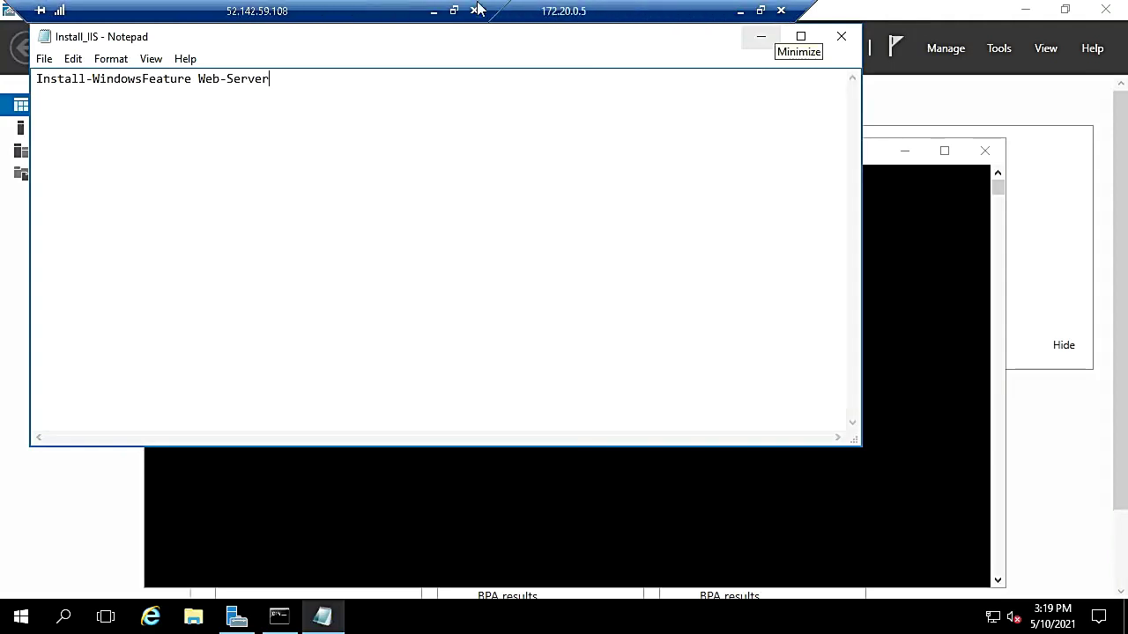
click(781, 11)
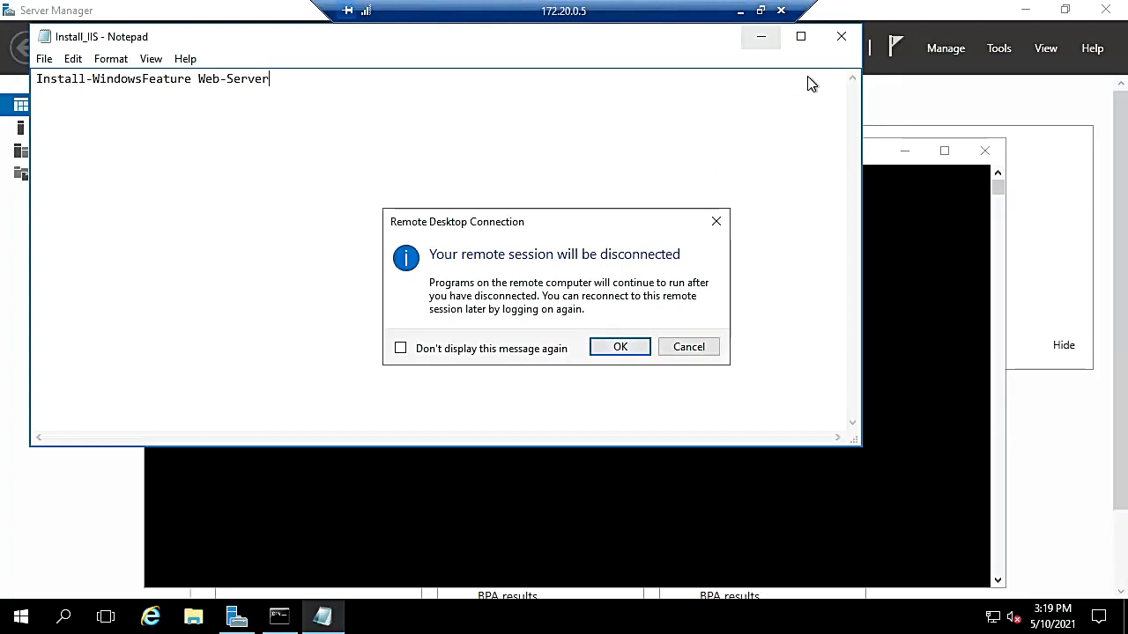
click(842, 37)
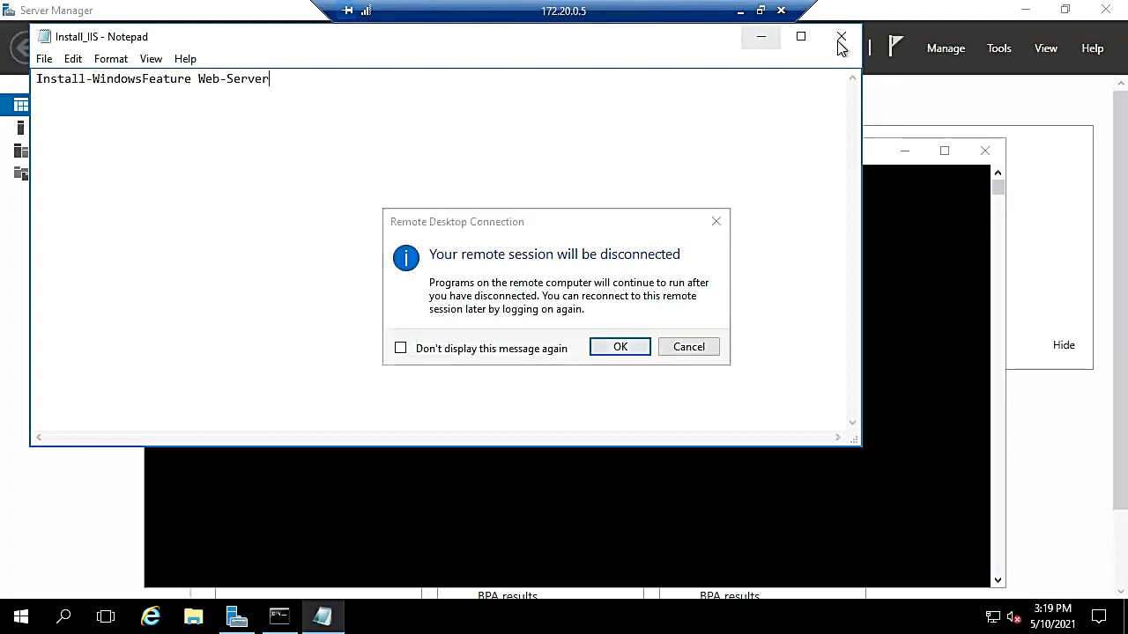
click(621, 347)
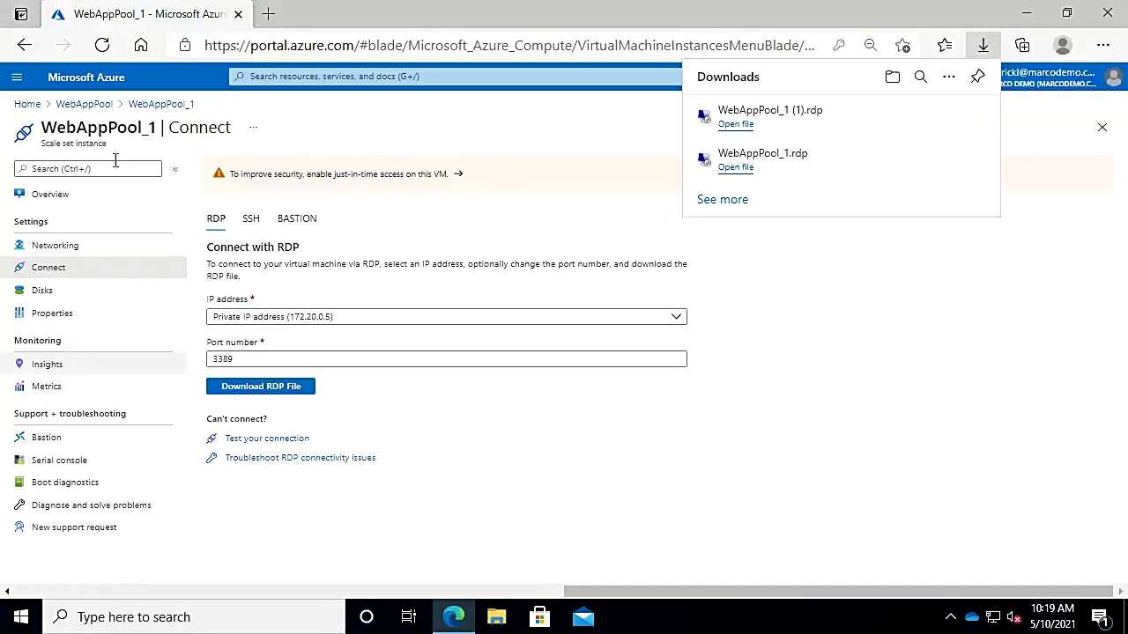
Review the overview and properties of the WebAppPool_1 scale set instance.
click(151, 106)
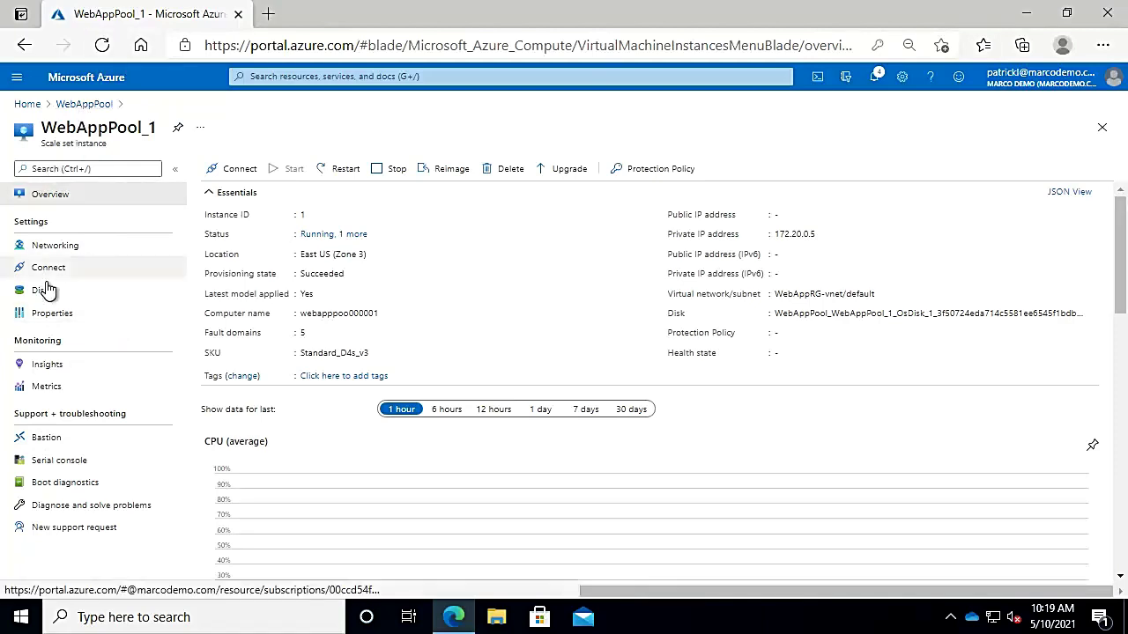
click(51, 311)
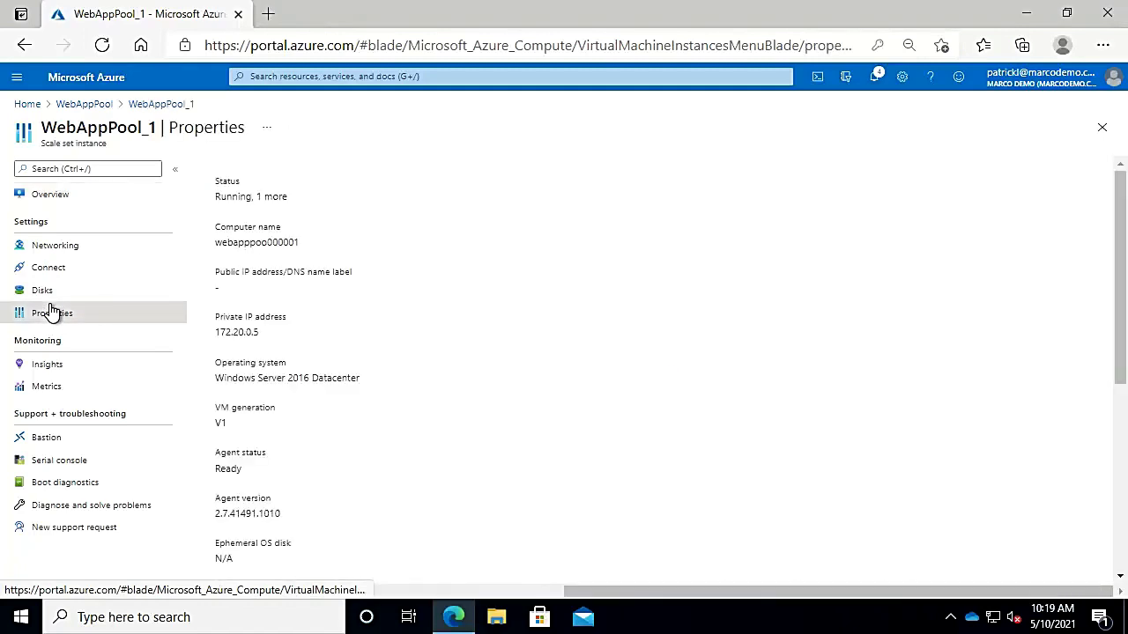
Start adding the Custom Script Extension to the WinSrv2016 virtual machine from its extensions.
click(29, 104)
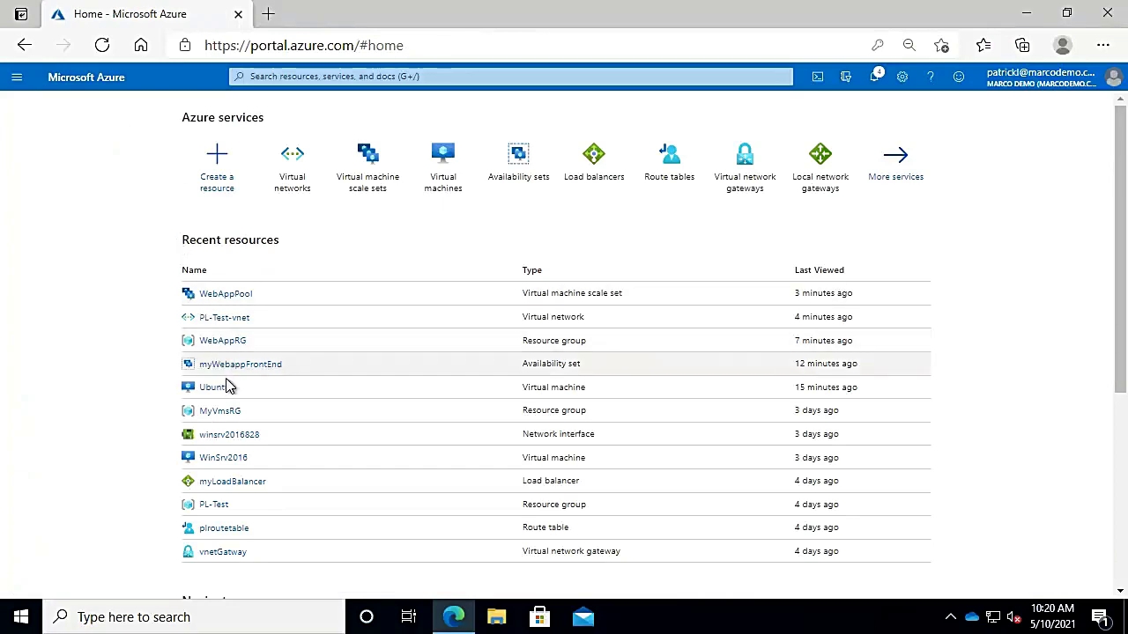
click(226, 459)
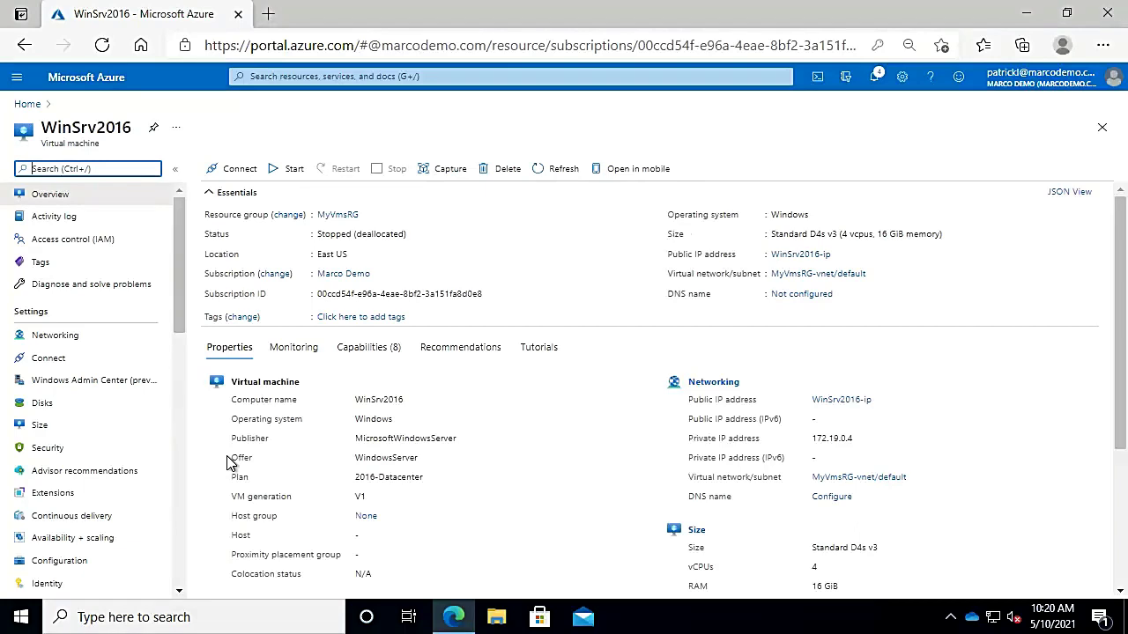
click(51, 495)
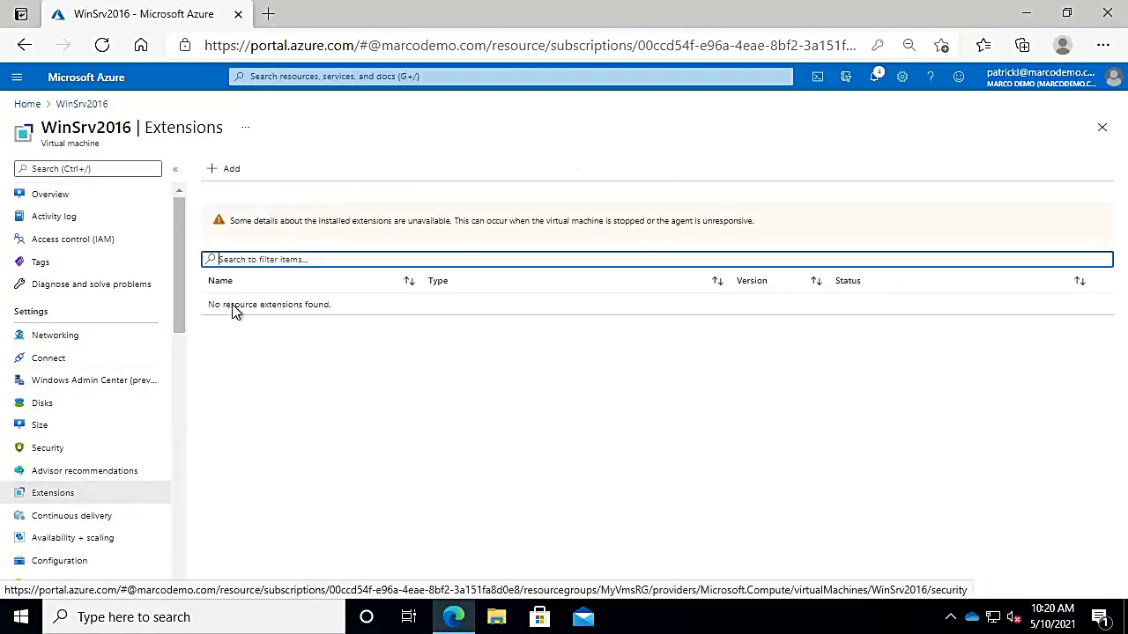
click(226, 169)
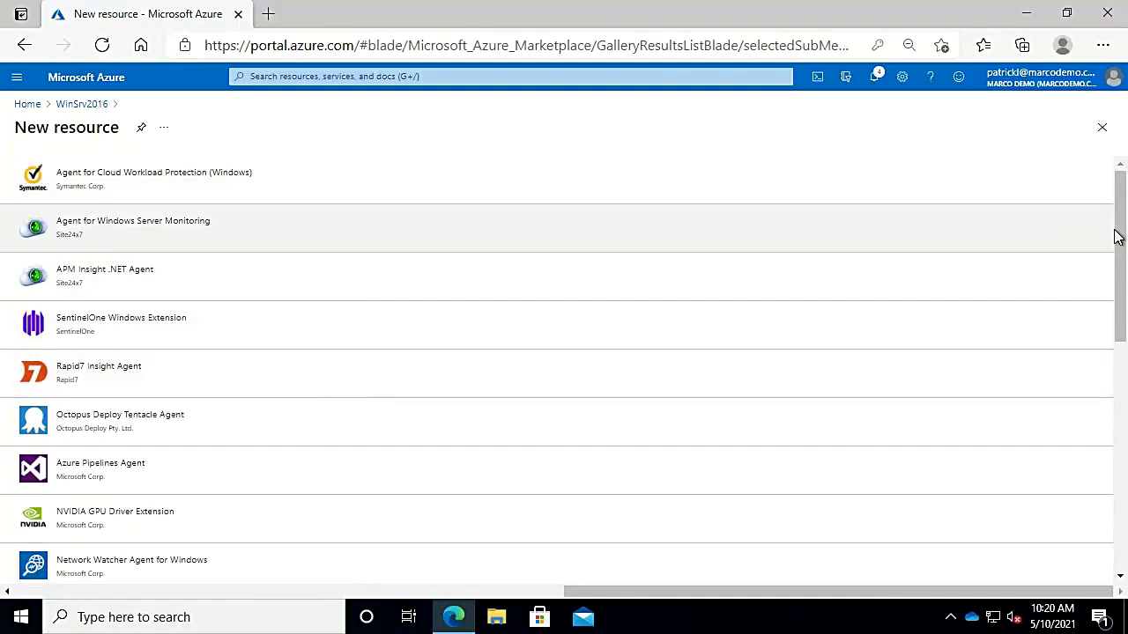
drag(1120, 232, 1110, 345)
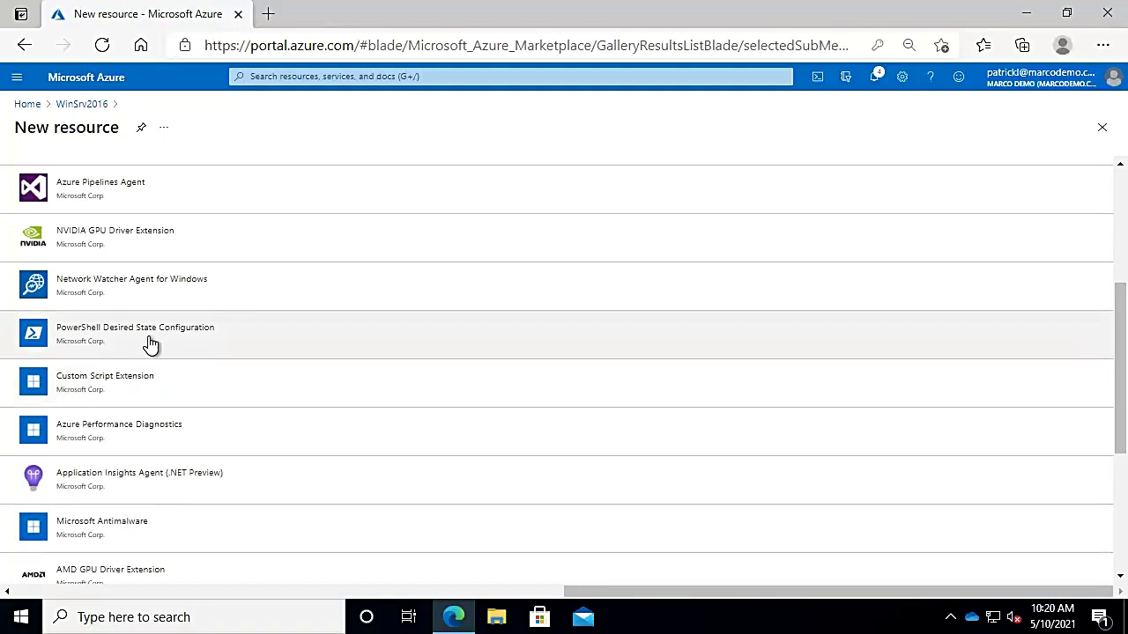
click(147, 385)
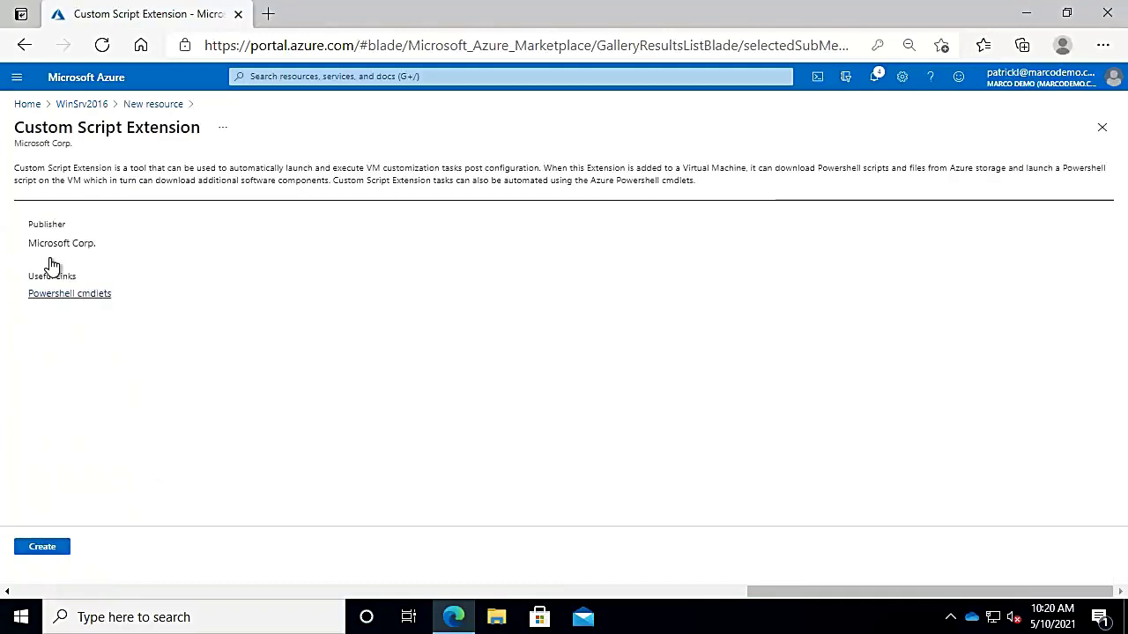
click(42, 548)
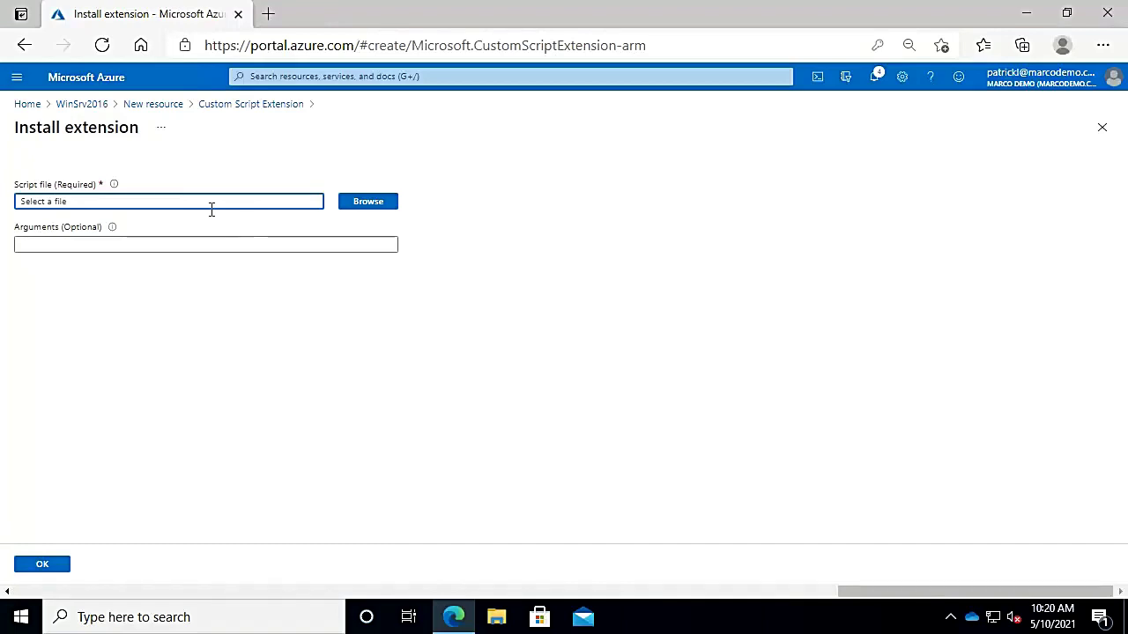
Open Notepad on the local computer and write the script line "Install-WindowsFeature Web-Server".
key(super+r)
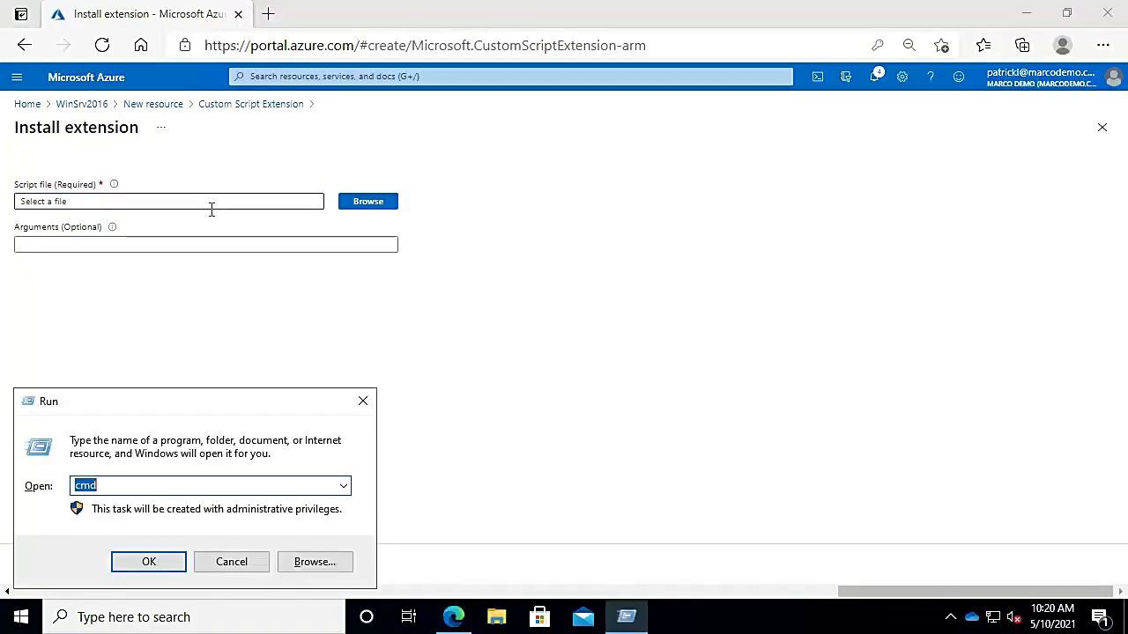
text(notepad)
key(Return)
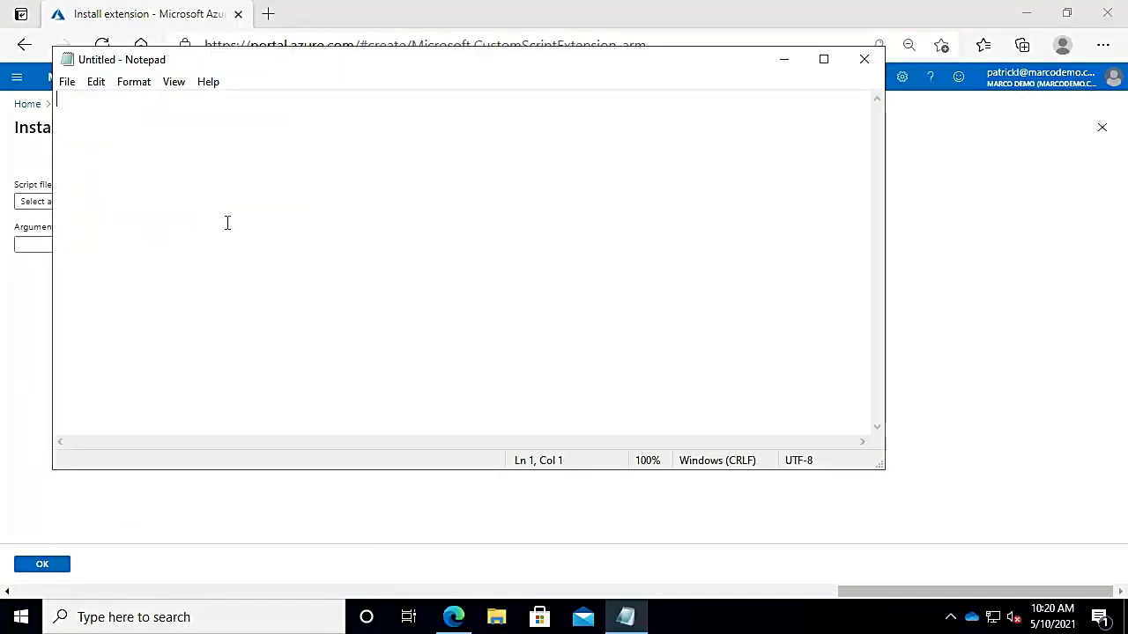
text(Install-Wi)
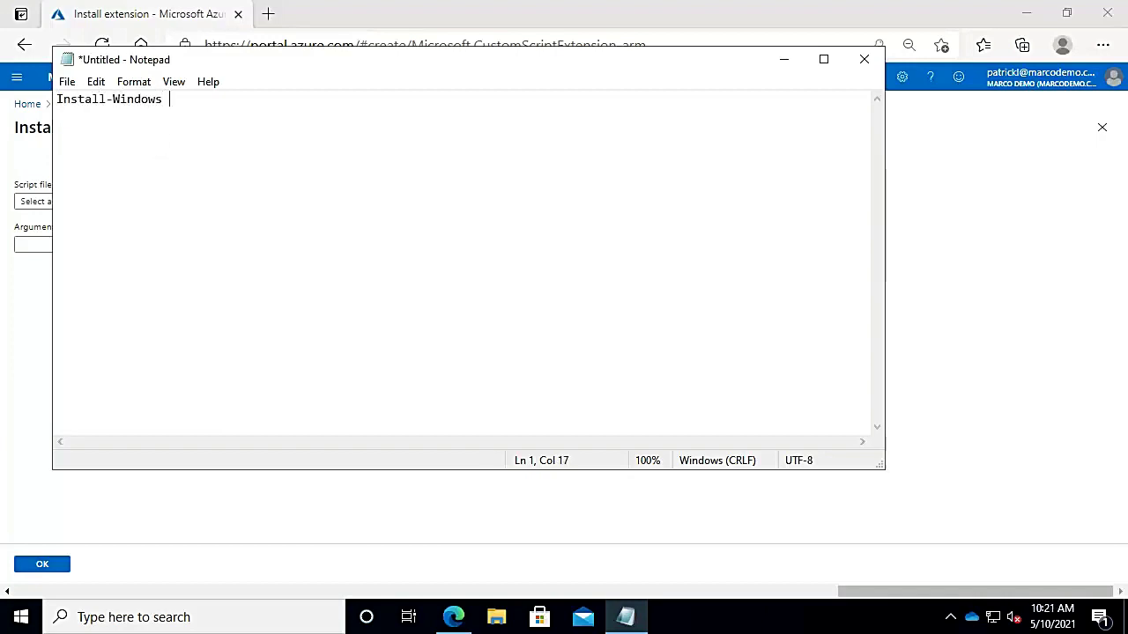
text(ndowsFeature Web-Server)
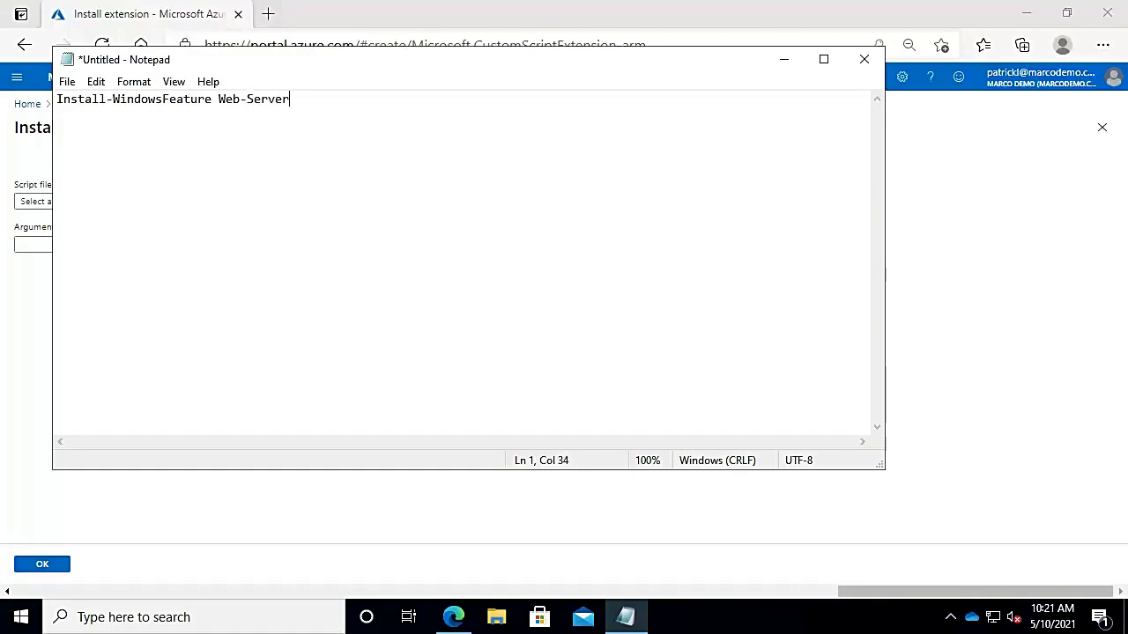
Save the script in Documents as install_IIS.ps1 with the All Files type, and close Notepad.
click(67, 81)
click(106, 179)
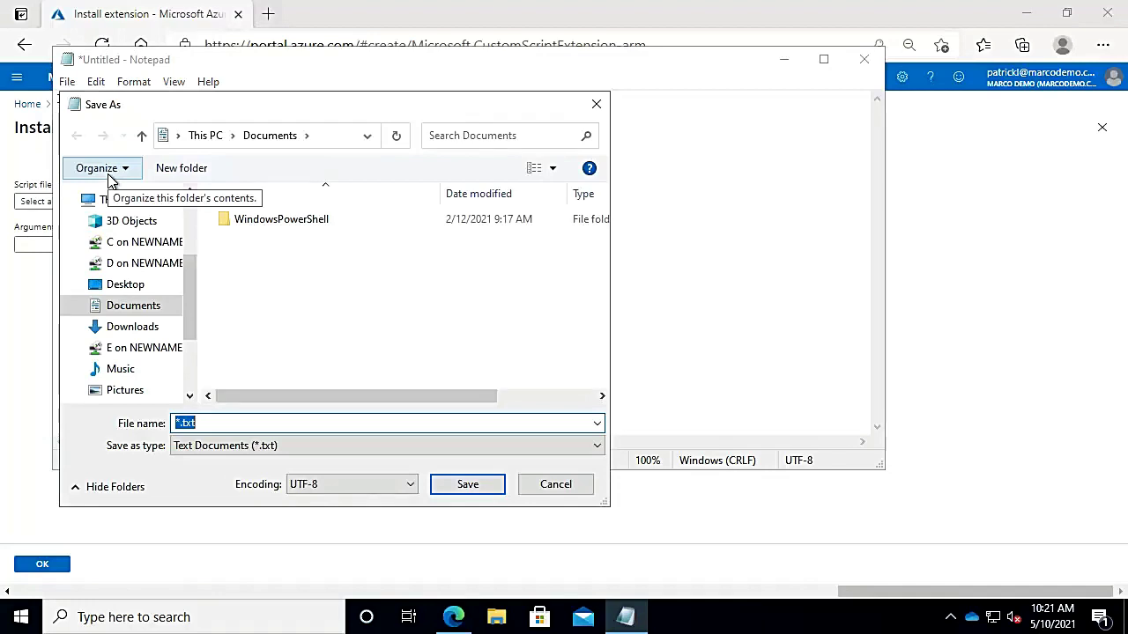
text(install_IIS)
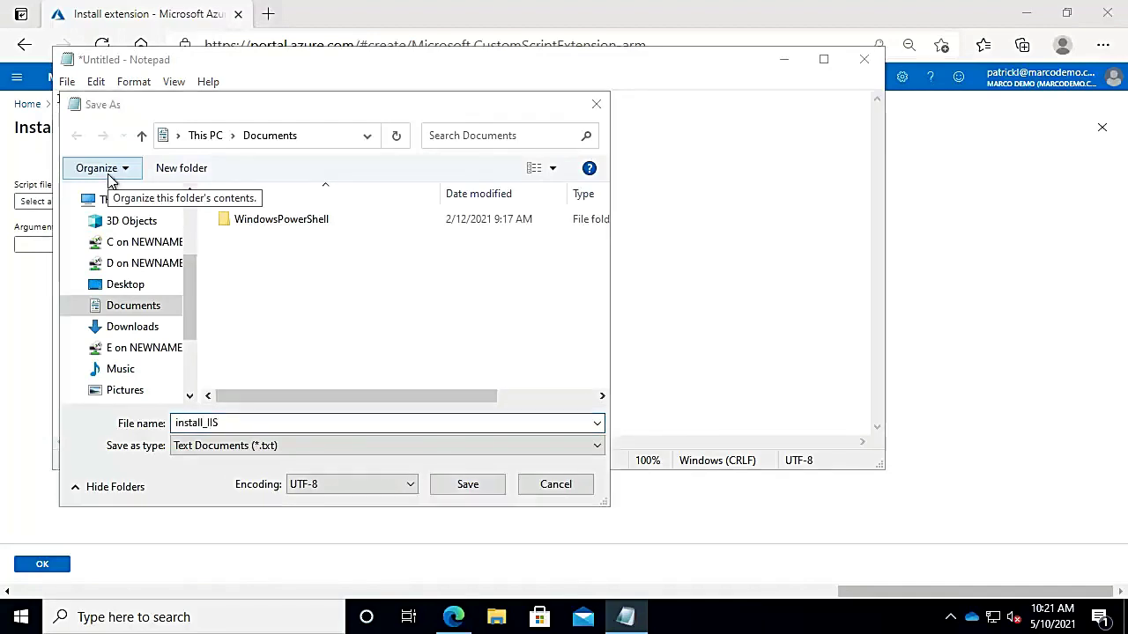
key(super+Tab)
click(112, 180)
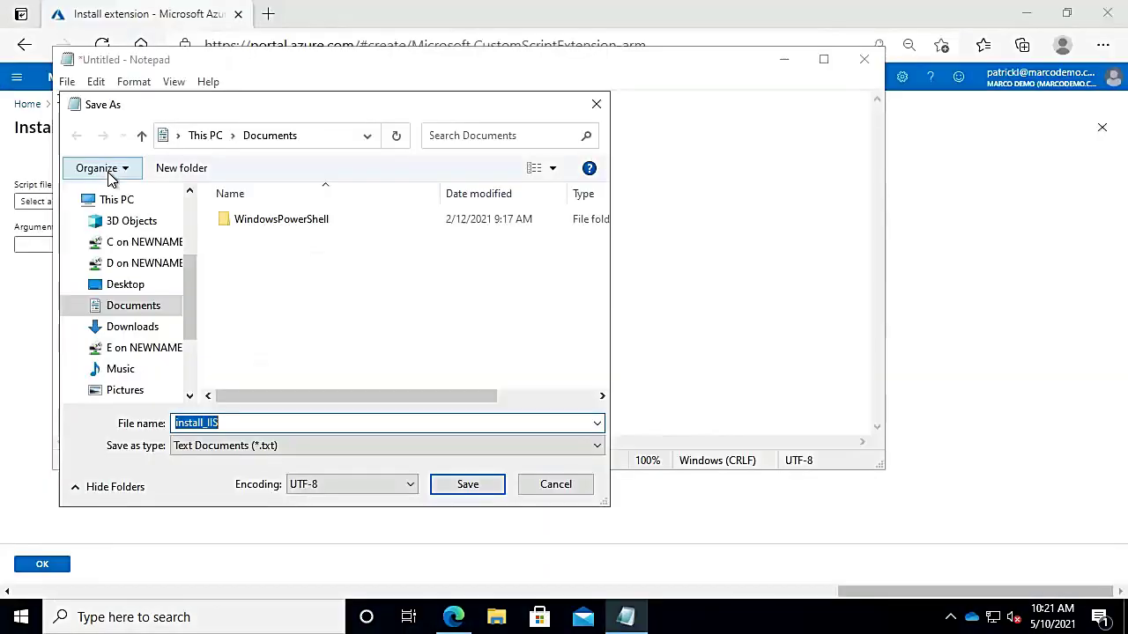
key(End)
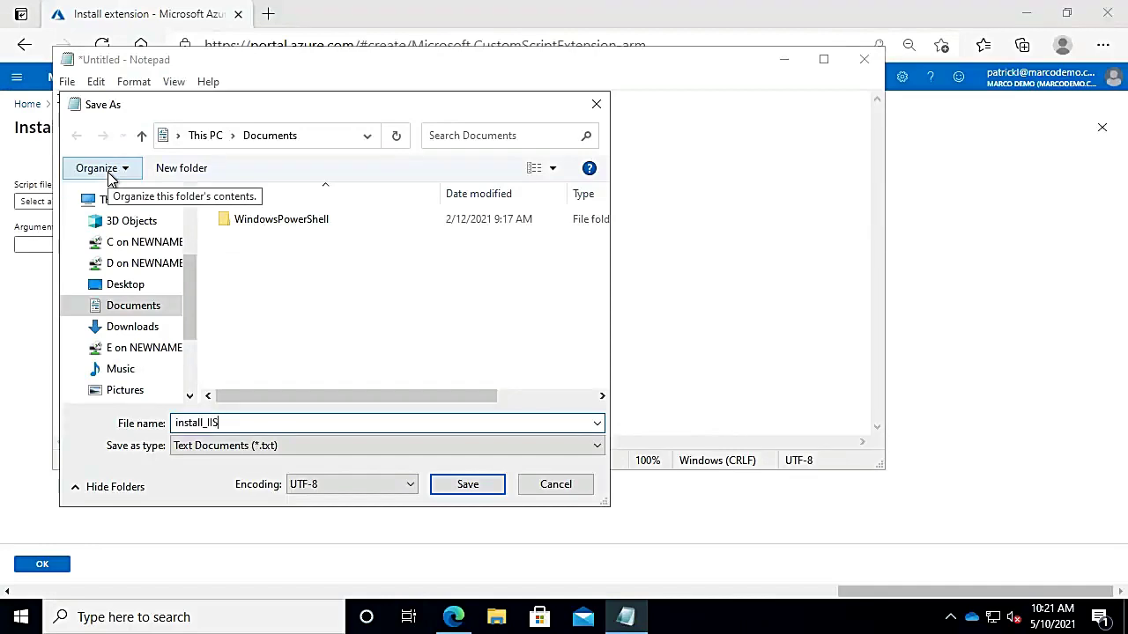
text(.ps1)
key(Tab)
key(Down)
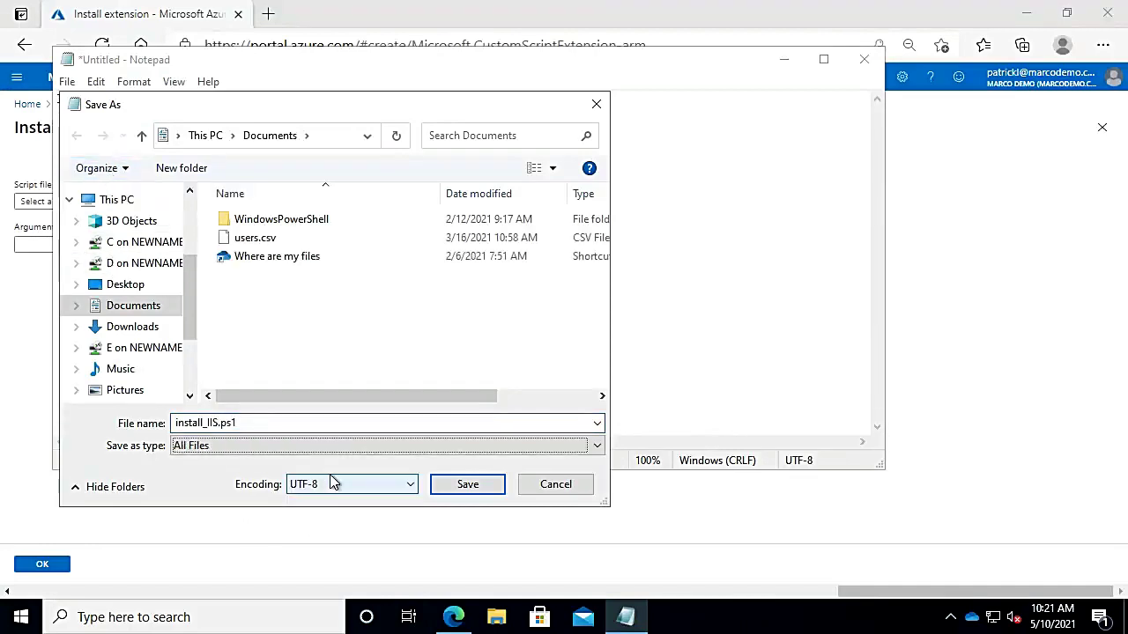
click(464, 490)
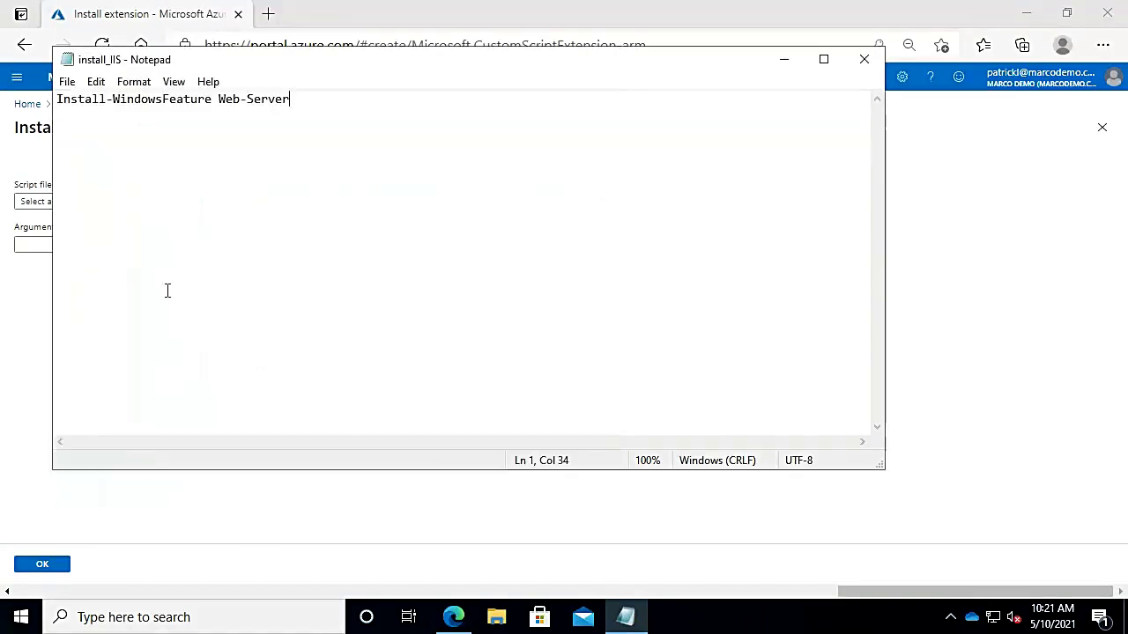
click(864, 59)
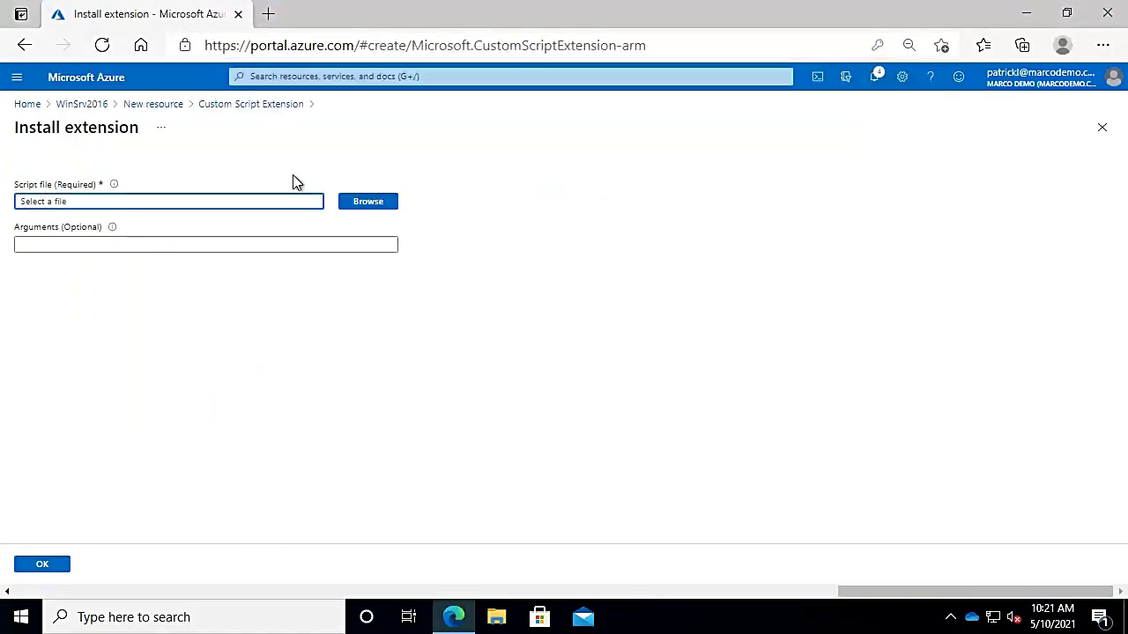
Try to choose the extension's script file from the pldemostorage storage account, and return to the reloaded WinSrv2016 extensions page.
click(374, 211)
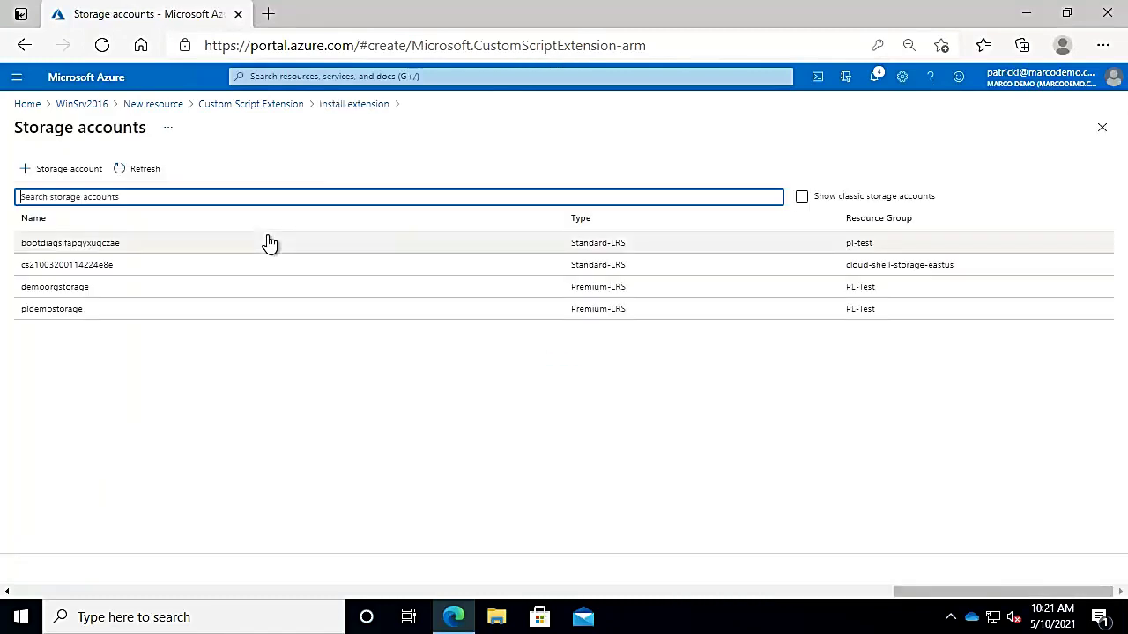
click(265, 105)
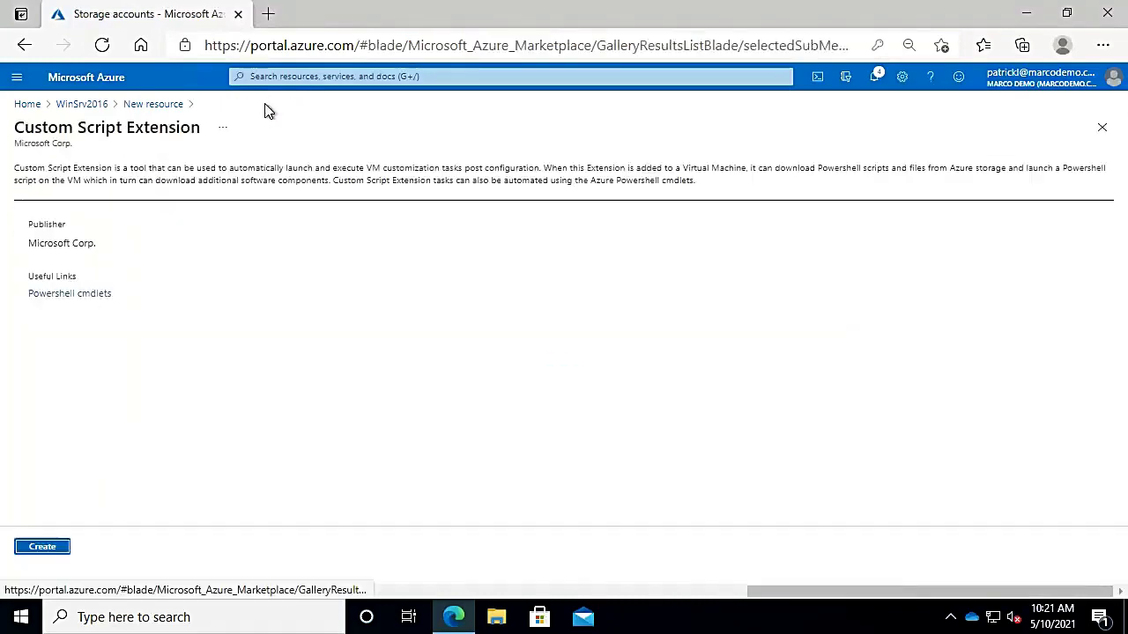
click(42, 548)
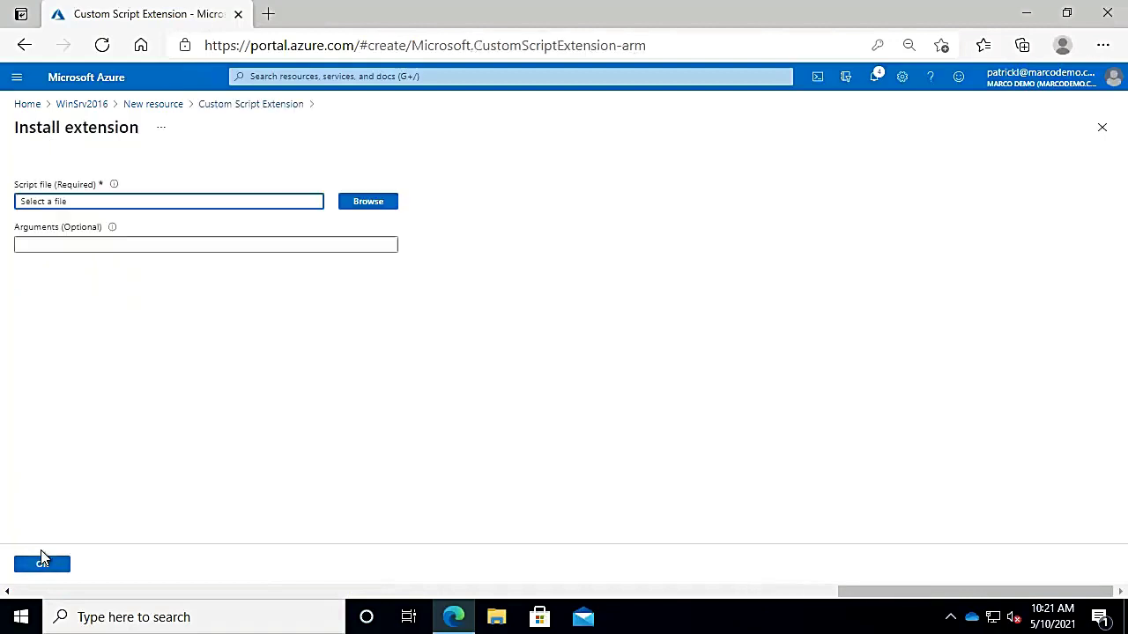
click(367, 201)
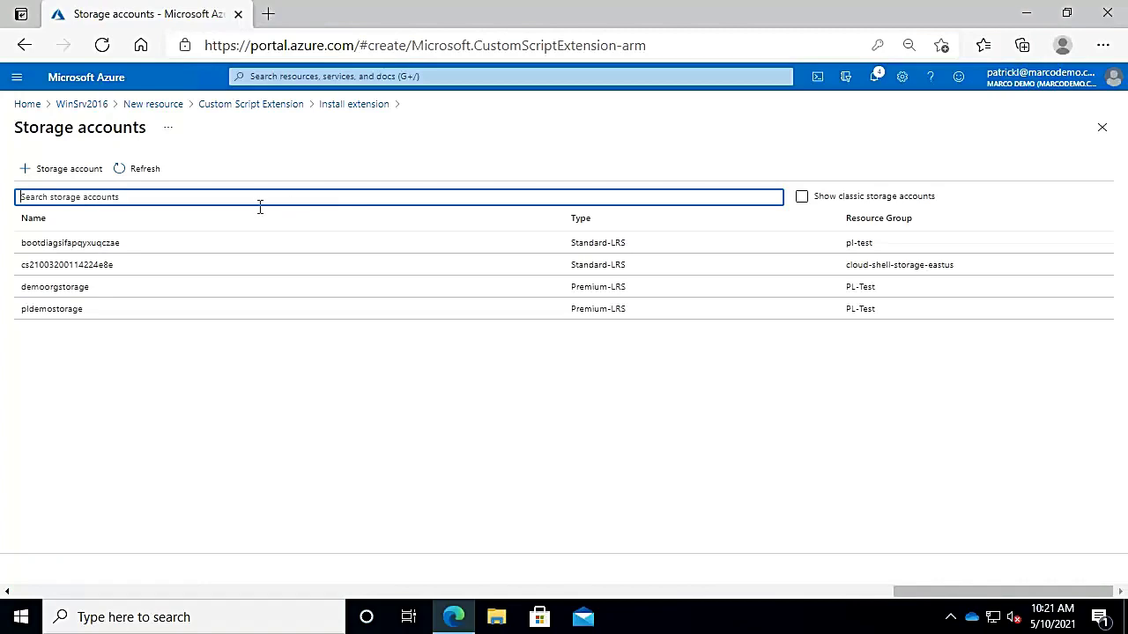
click(75, 316)
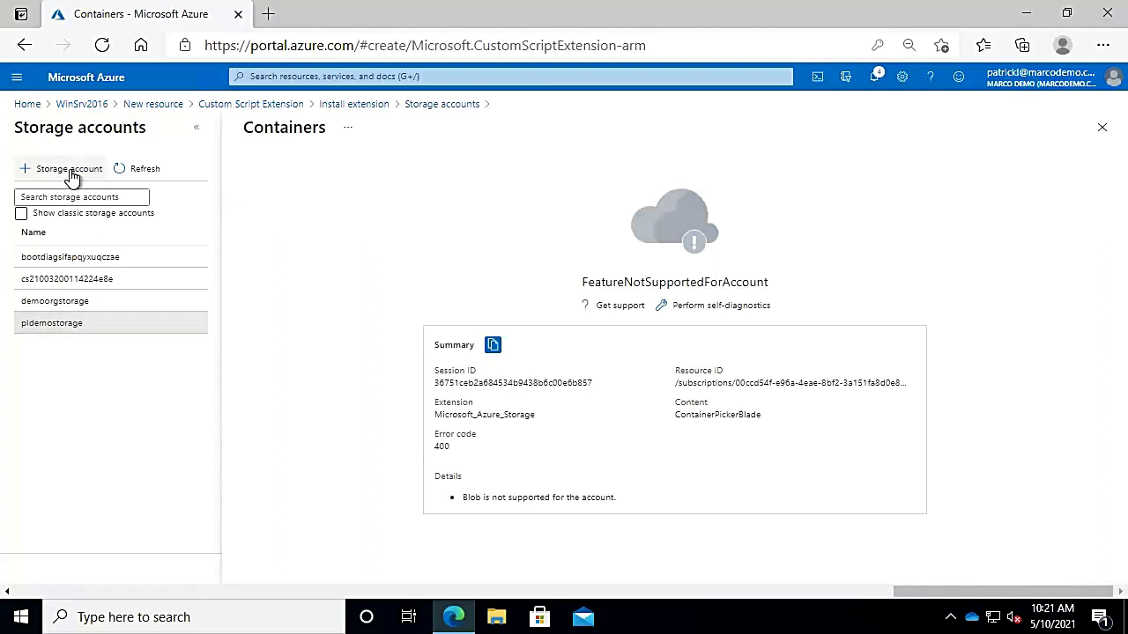
click(143, 173)
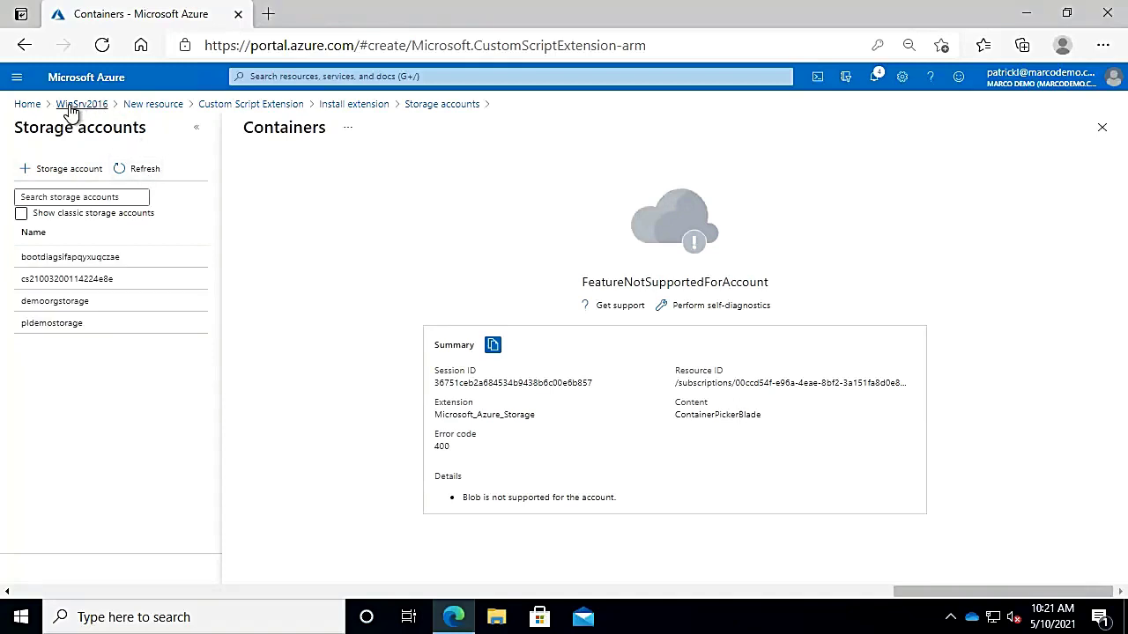
click(69, 105)
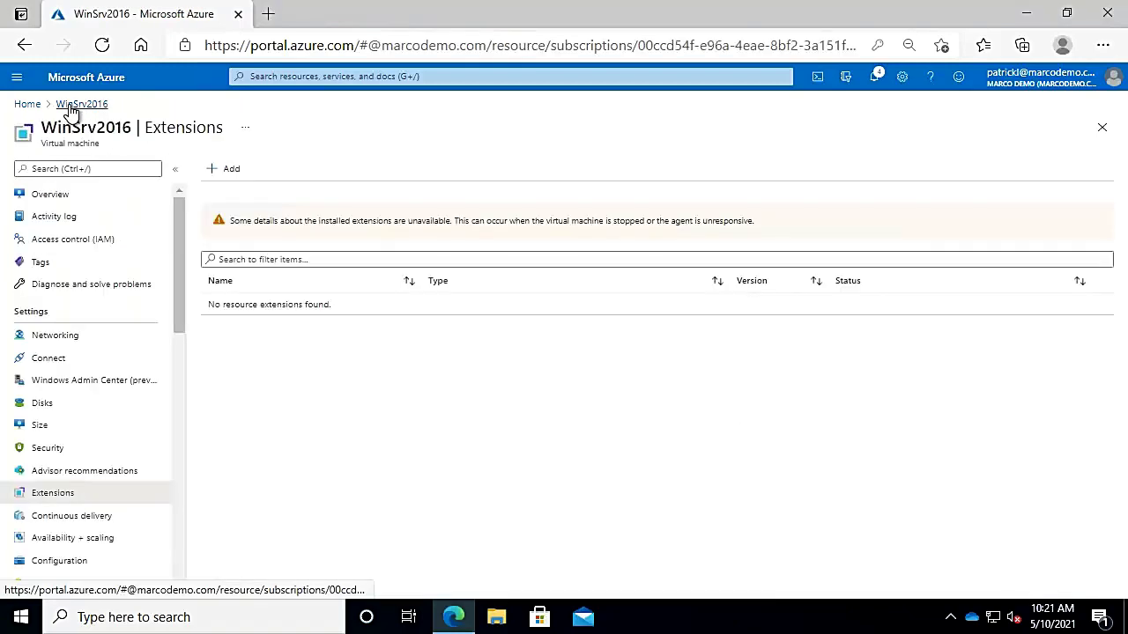
click(102, 45)
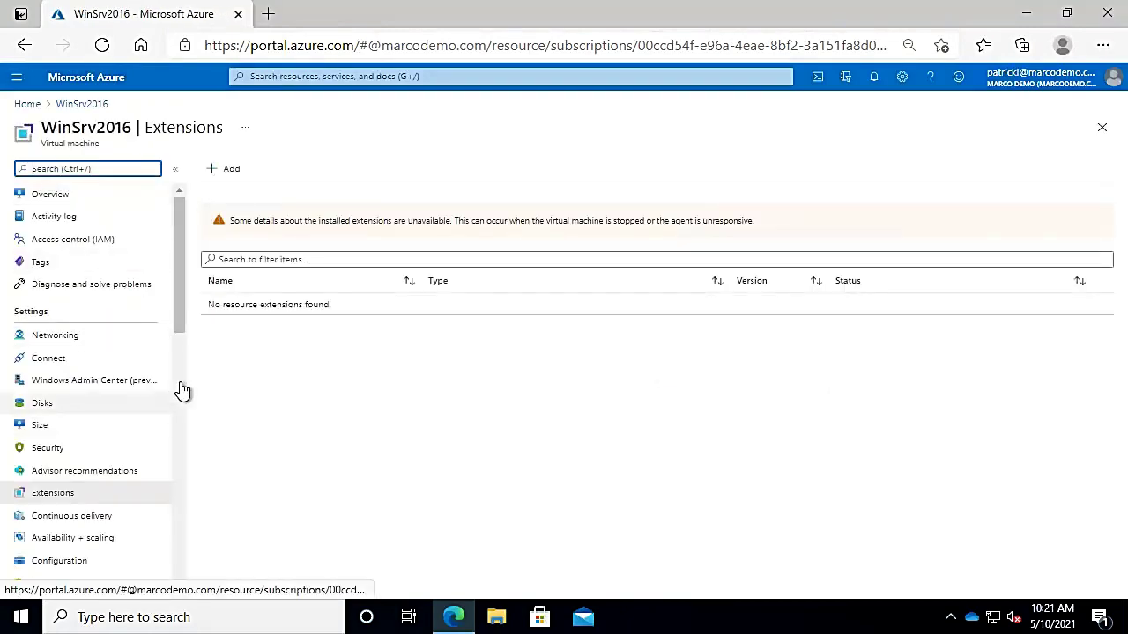
Start adding the Custom Script Extension to WinSrv2016 again from its extensions.
click(55, 504)
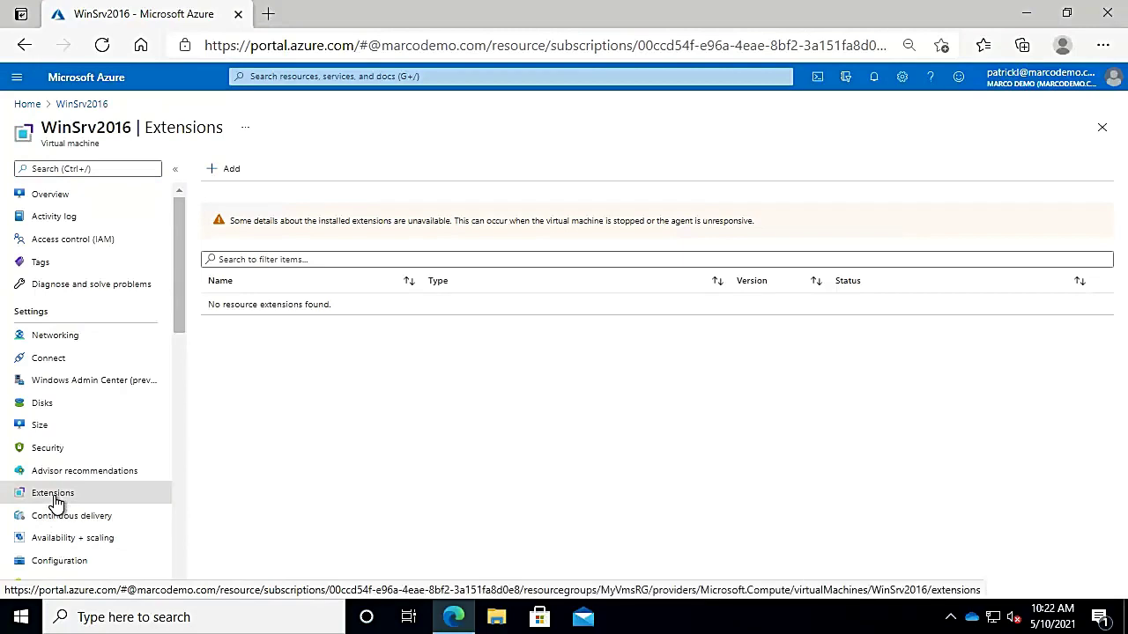
click(232, 169)
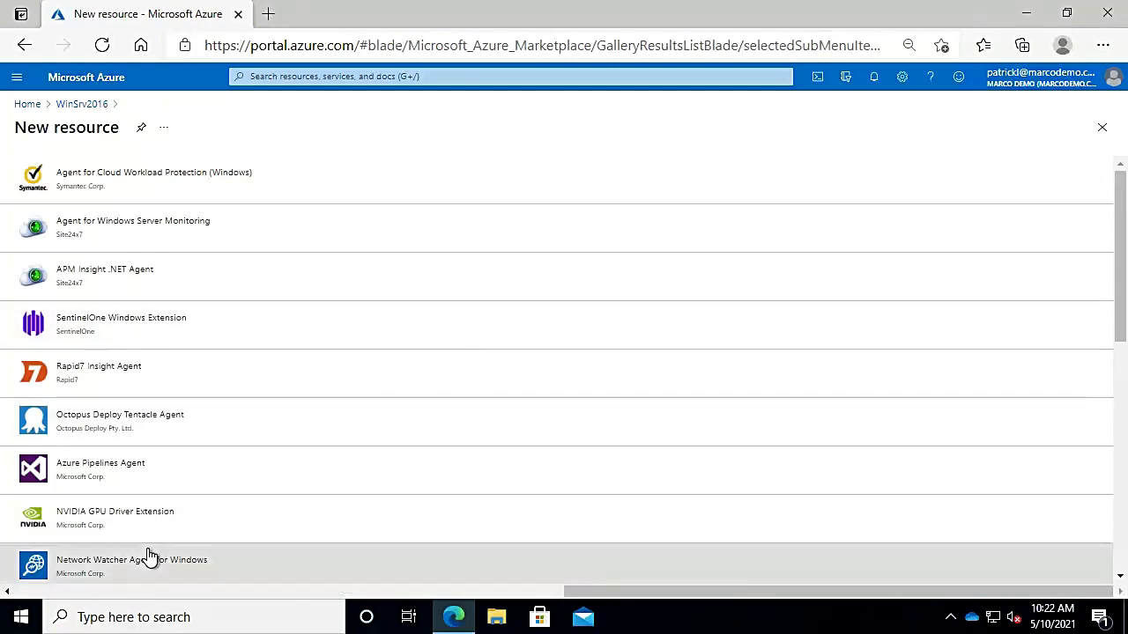
click(150, 556)
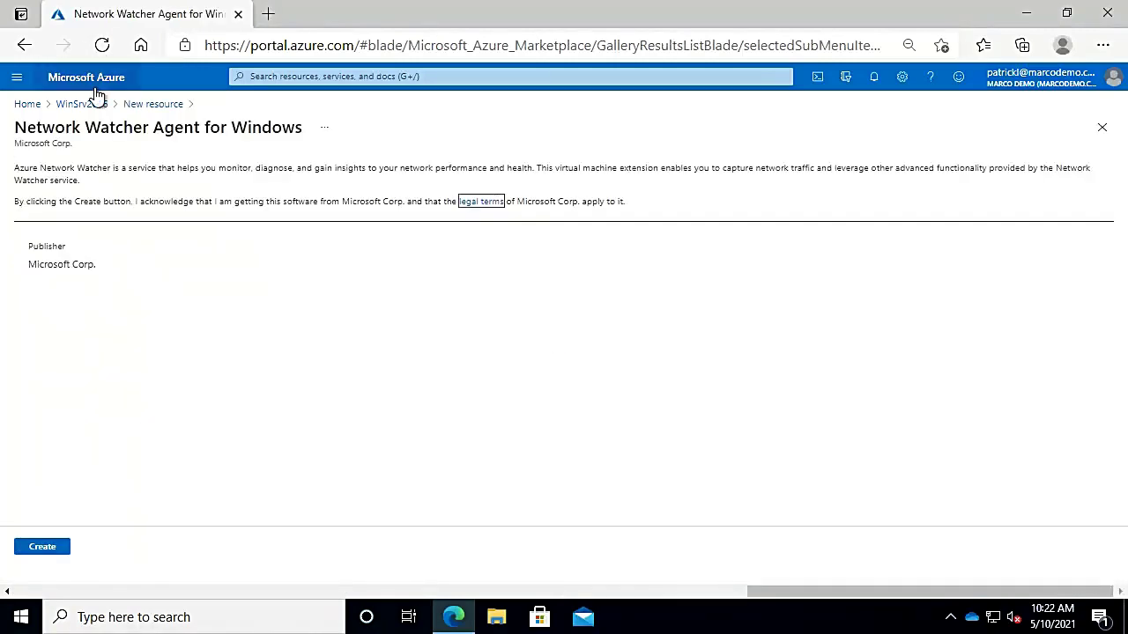
click(150, 106)
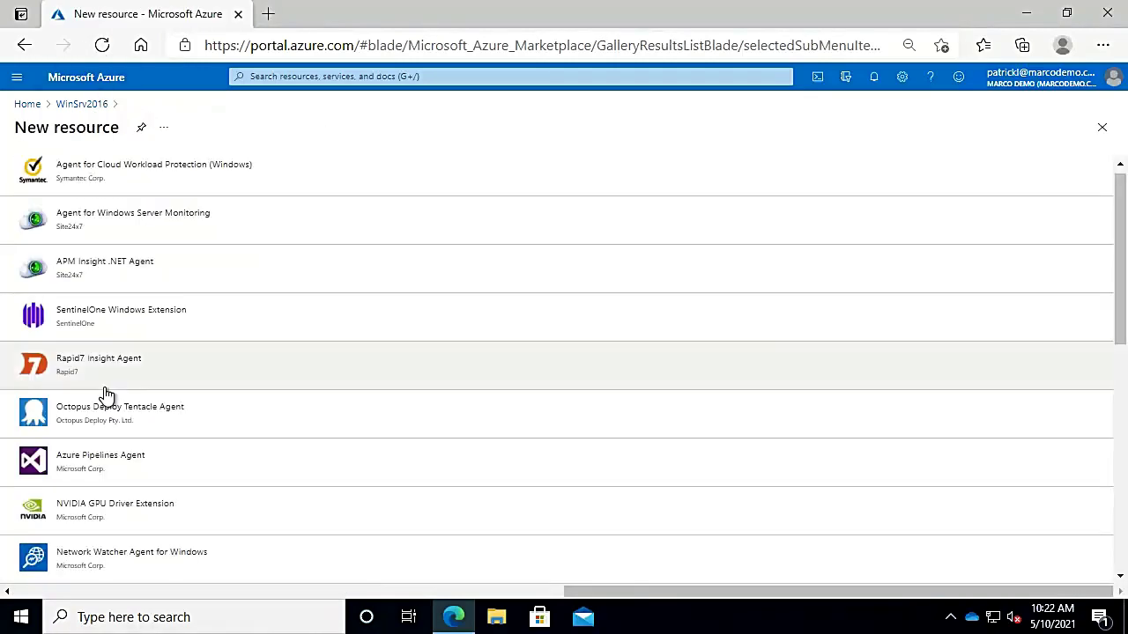
drag(1123, 262, 1121, 381)
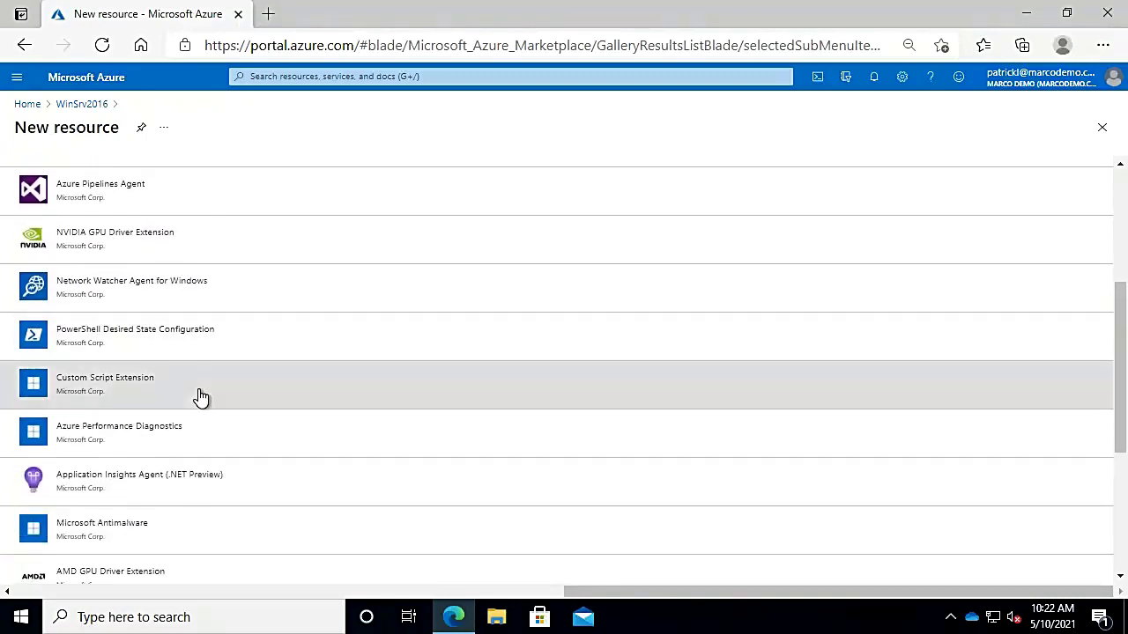
click(200, 397)
click(56, 552)
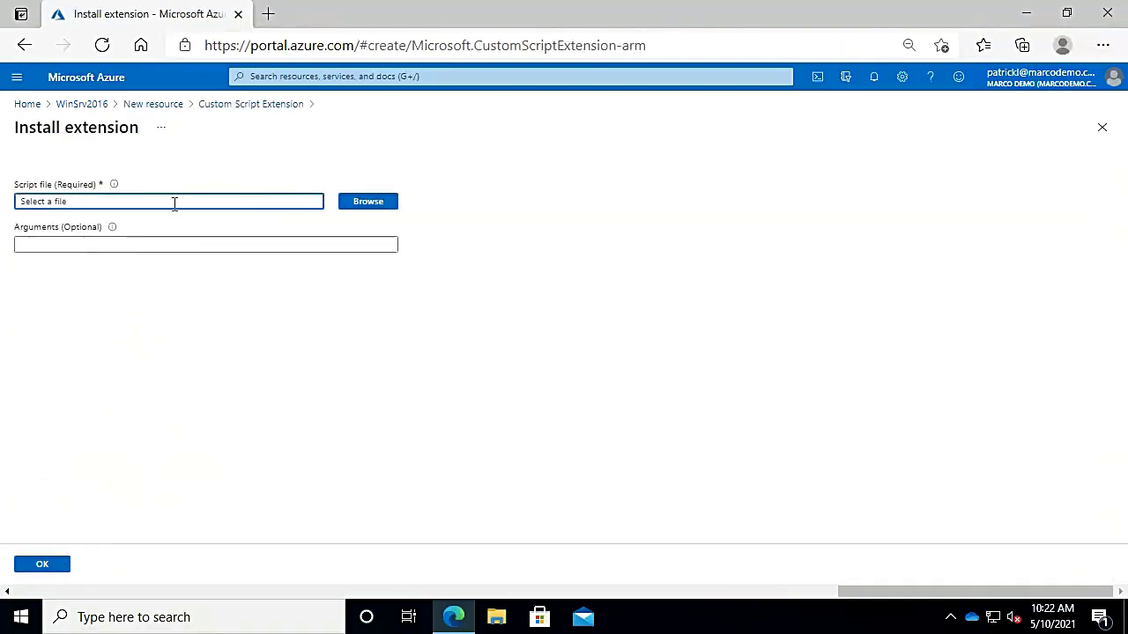
click(370, 203)
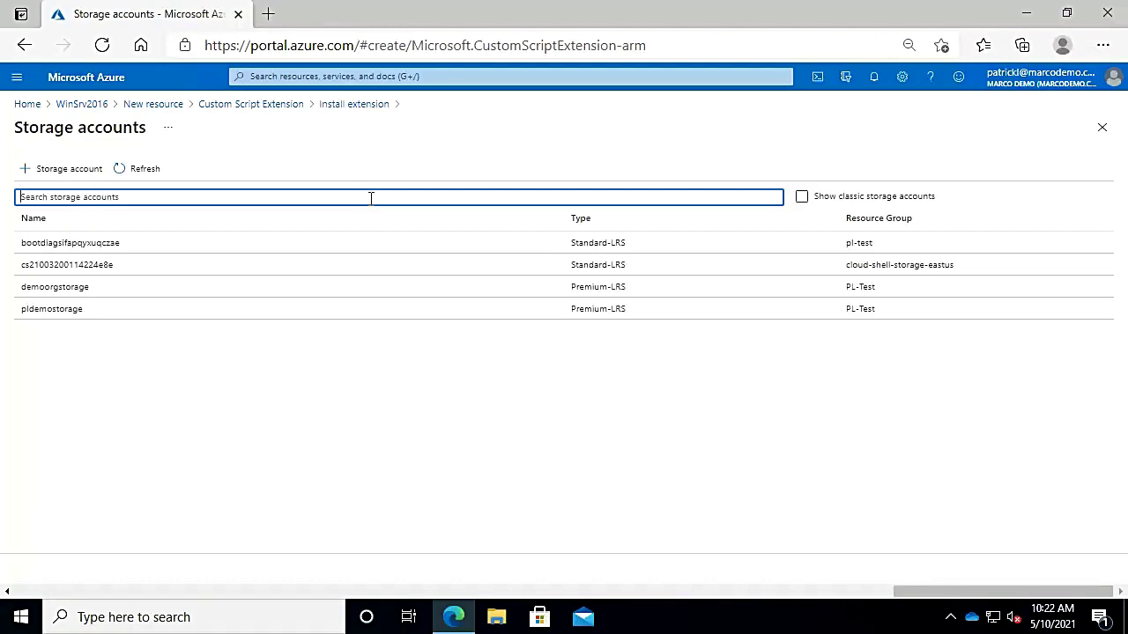
click(71, 320)
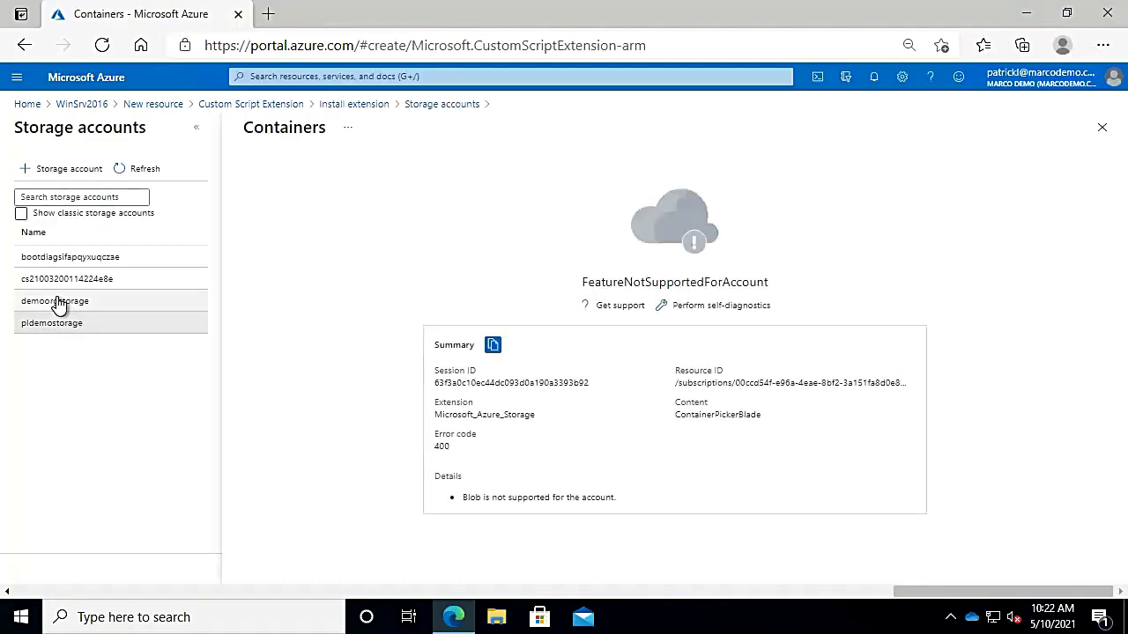
click(55, 310)
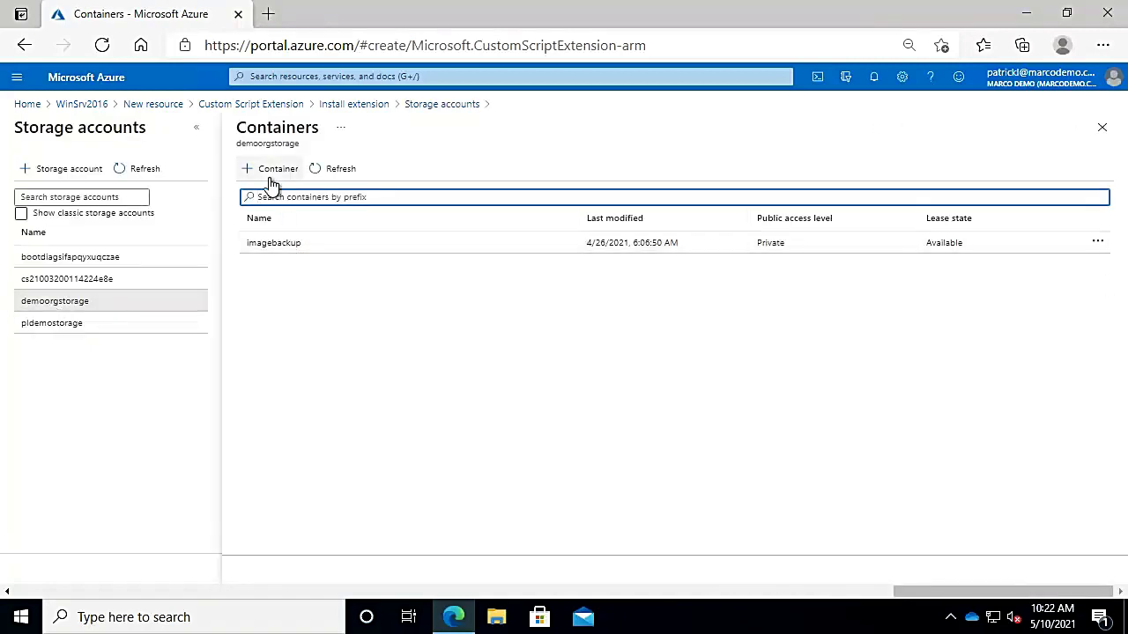
click(61, 262)
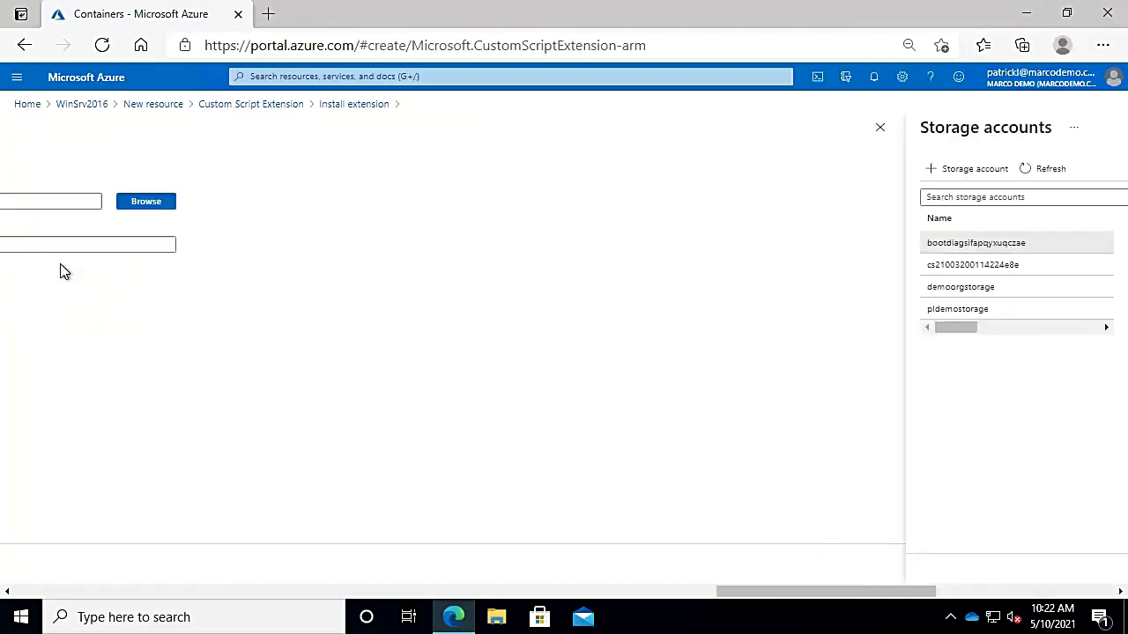
click(59, 284)
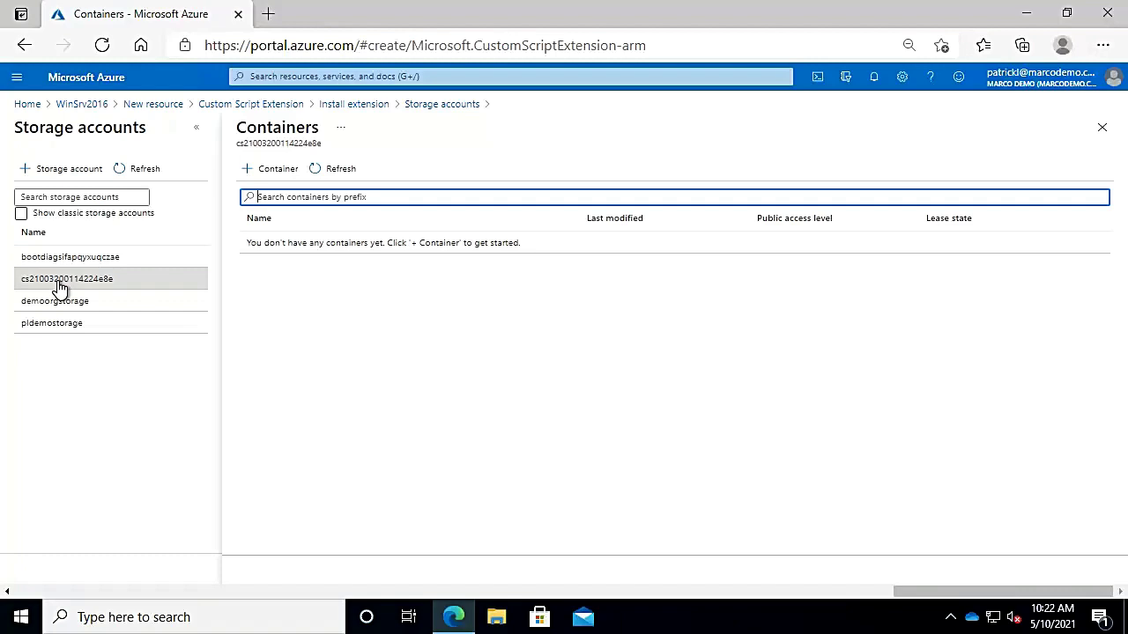
Reopen the WinSrv2016 virtual machine from the portal home and restart creating its Custom Script Extension.
click(27, 105)
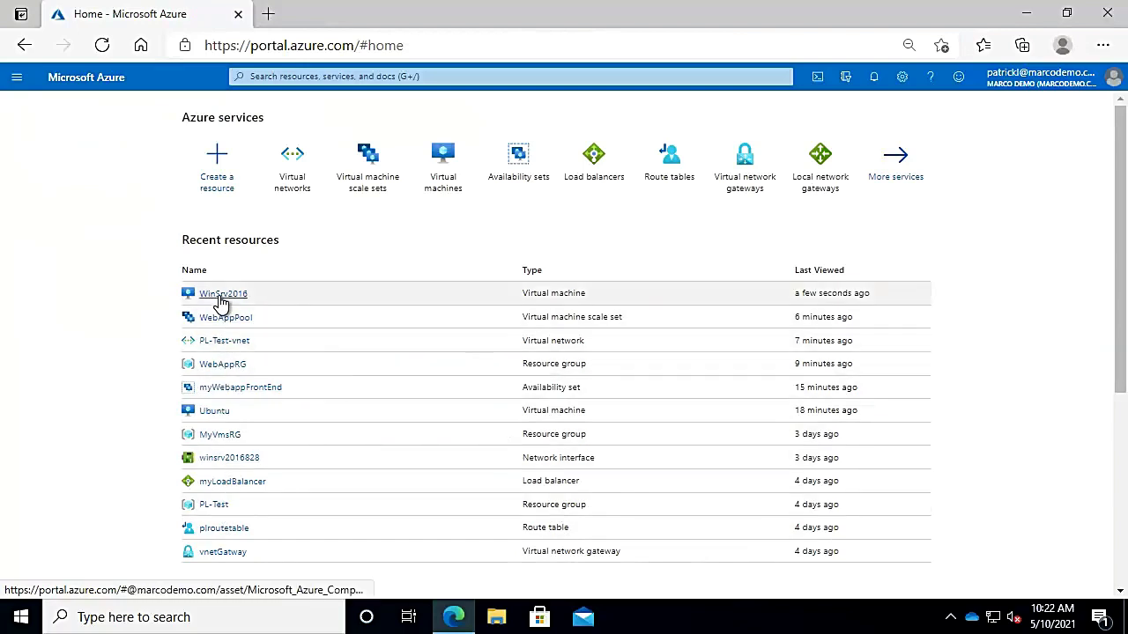
click(222, 294)
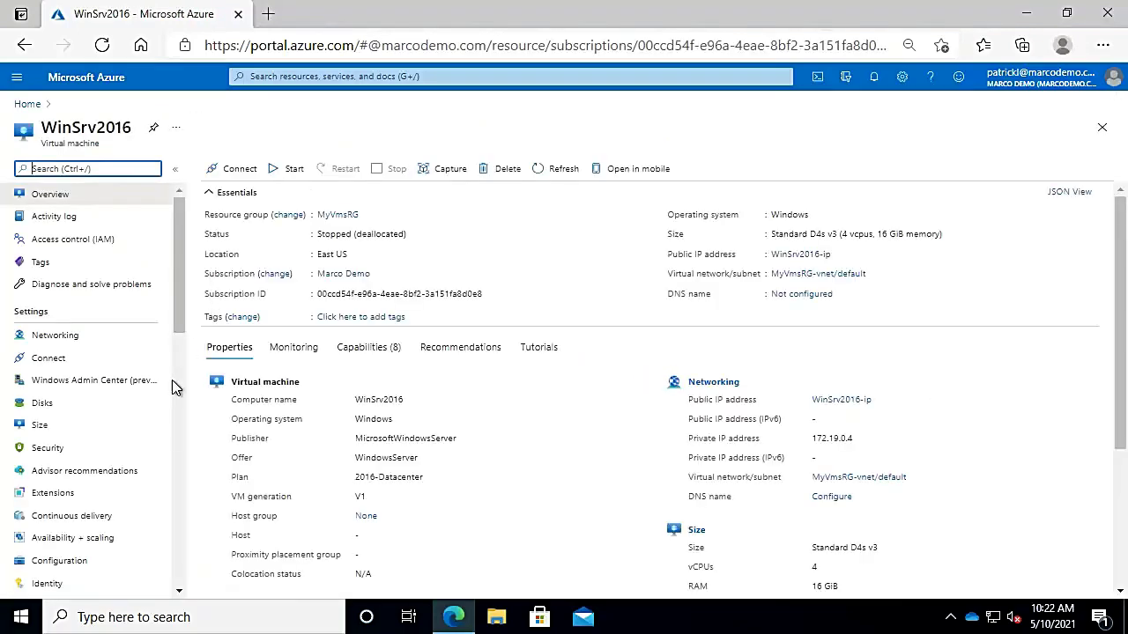
click(107, 494)
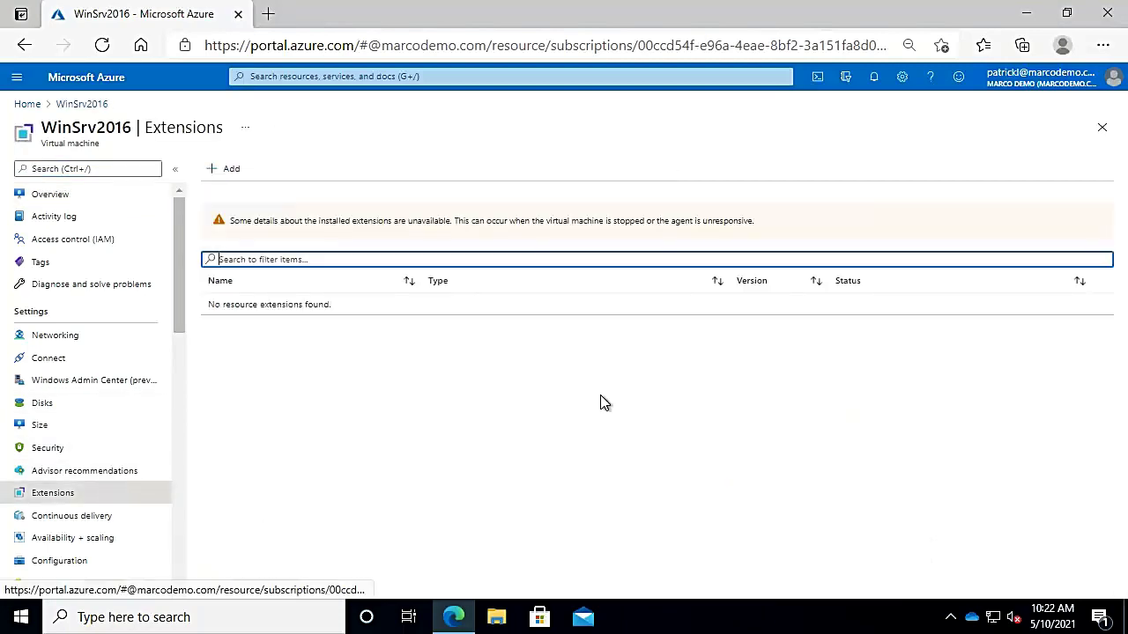
click(230, 185)
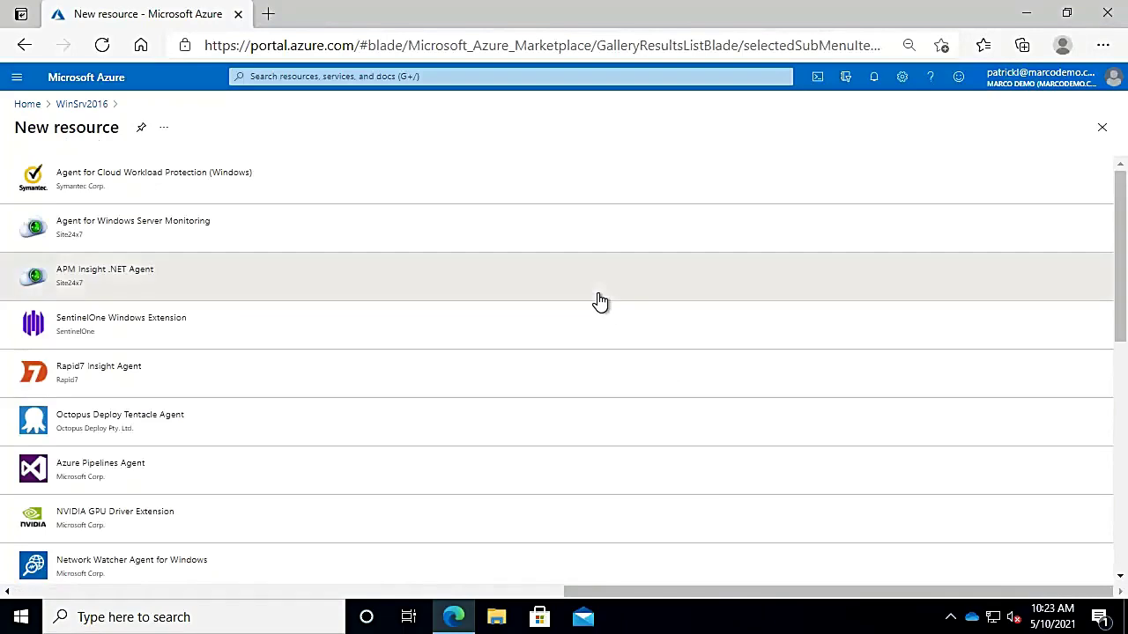
click(599, 301)
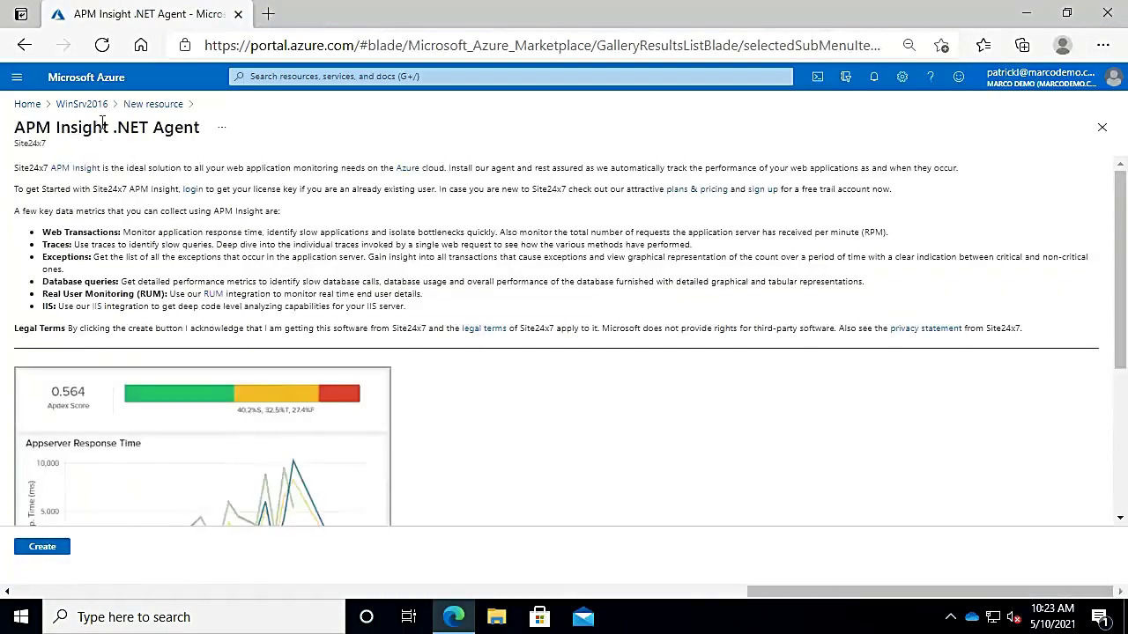
click(154, 104)
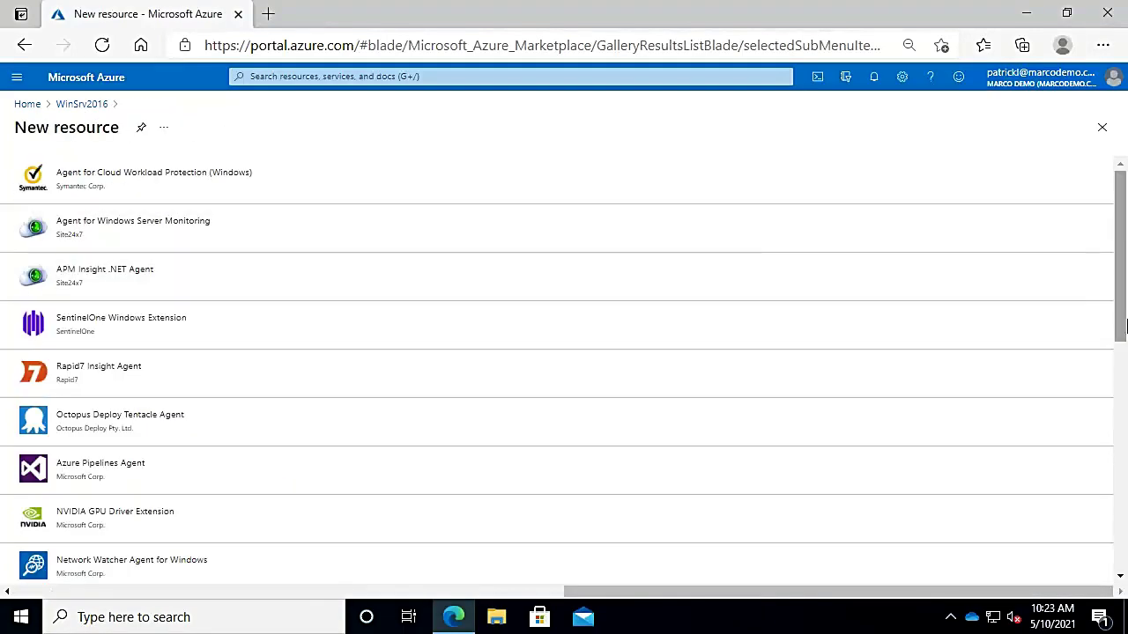
drag(1124, 326, 1124, 430)
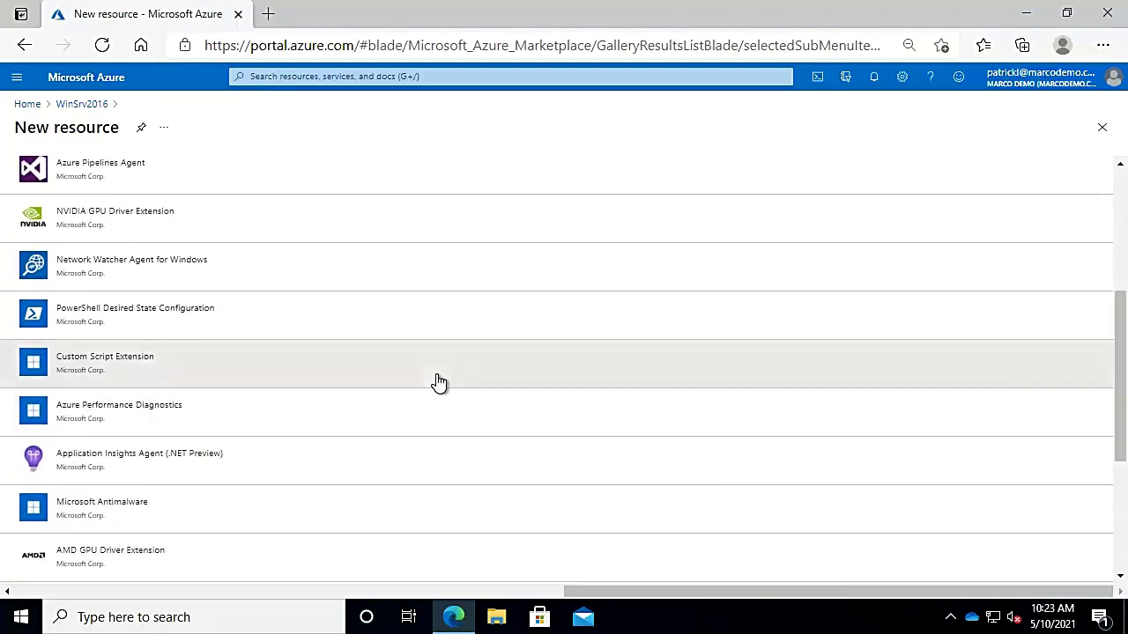
click(439, 382)
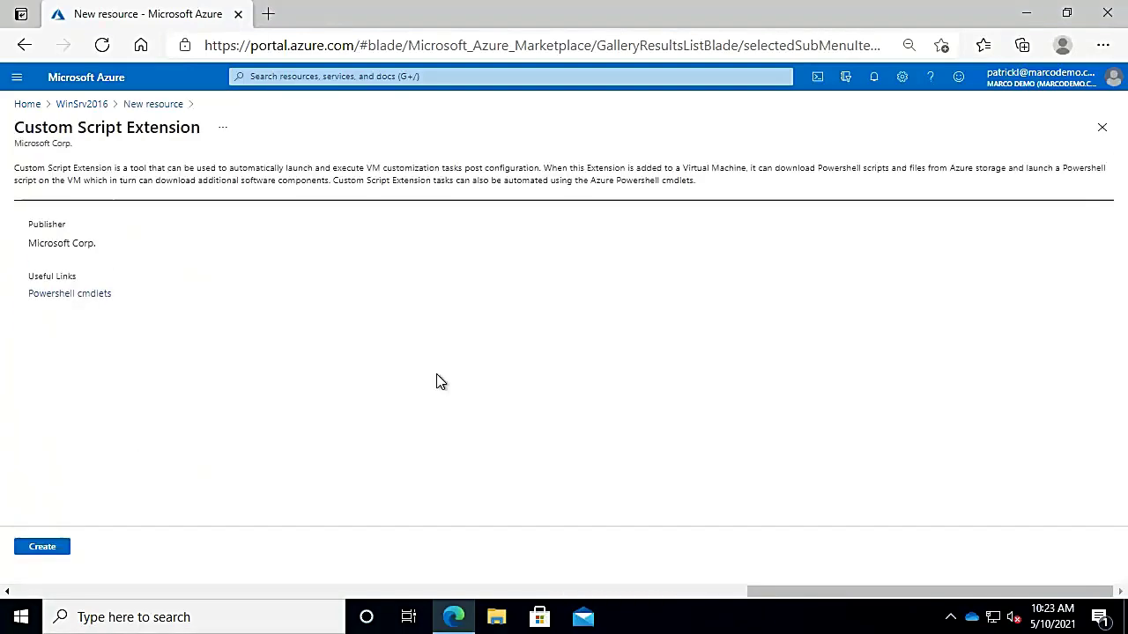
click(42, 549)
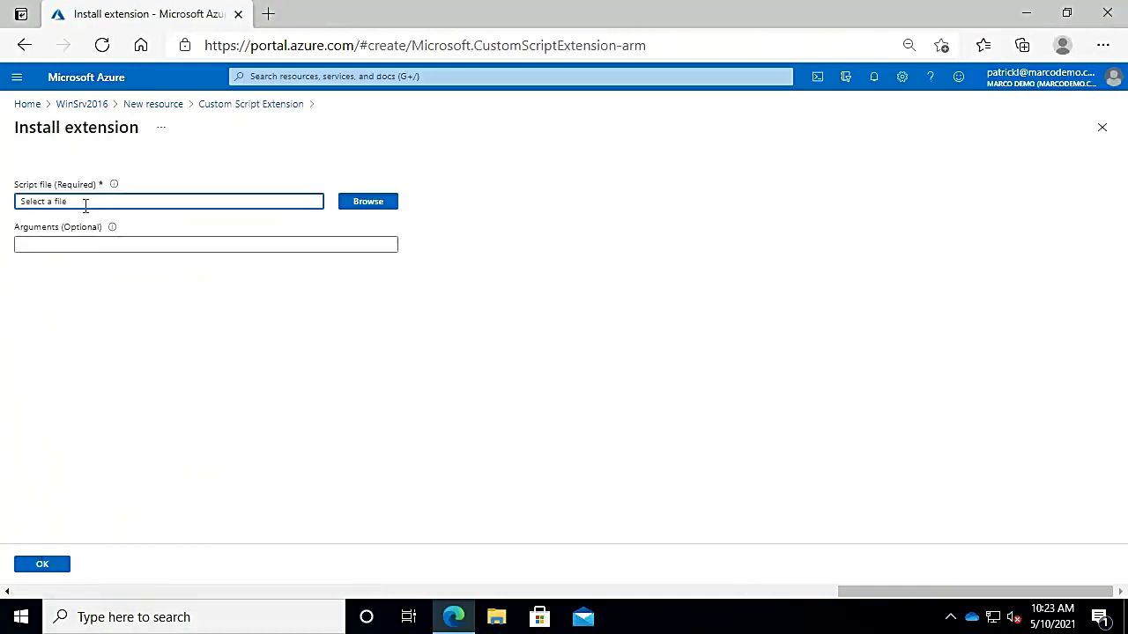
Refresh and review the storage accounts offered for the script file, and return to the WinSrv2016 extensions.
click(347, 208)
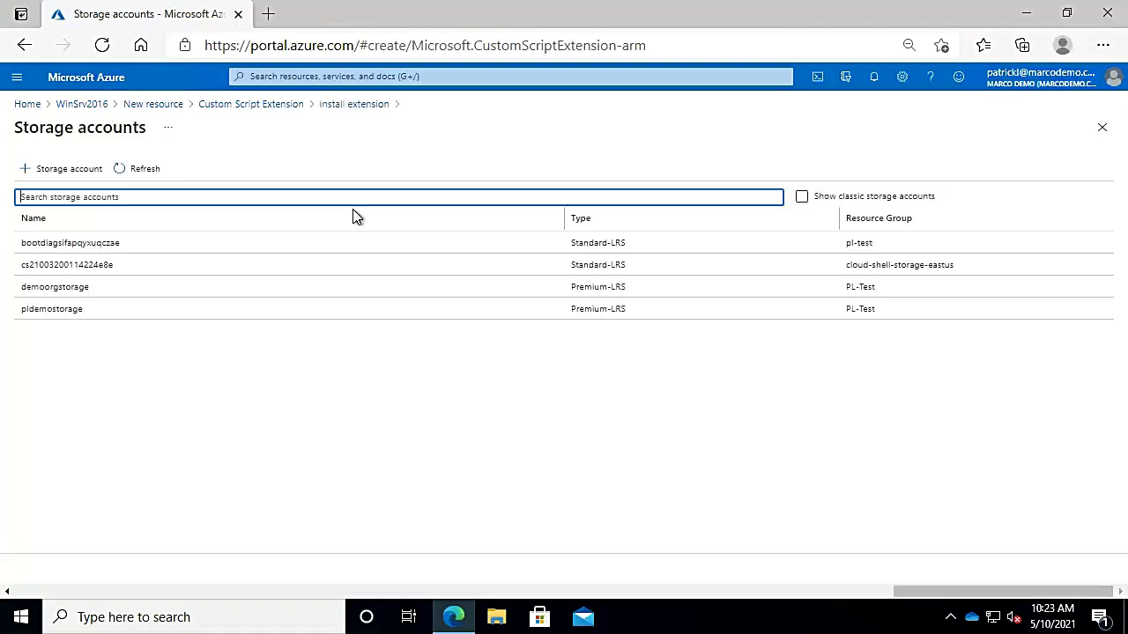
click(129, 180)
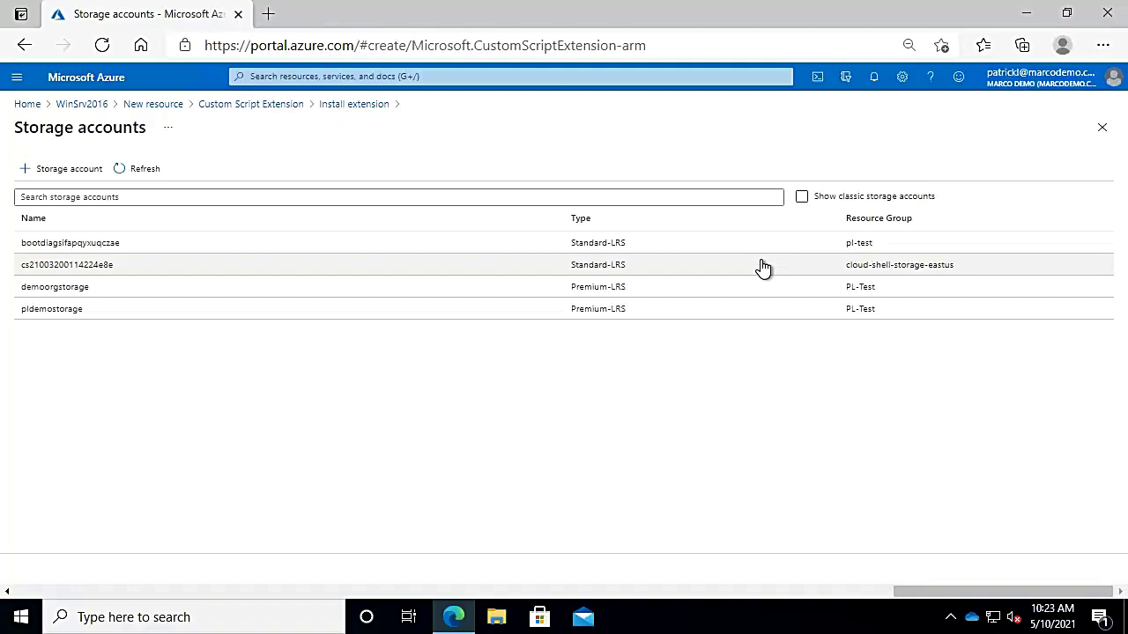
click(82, 104)
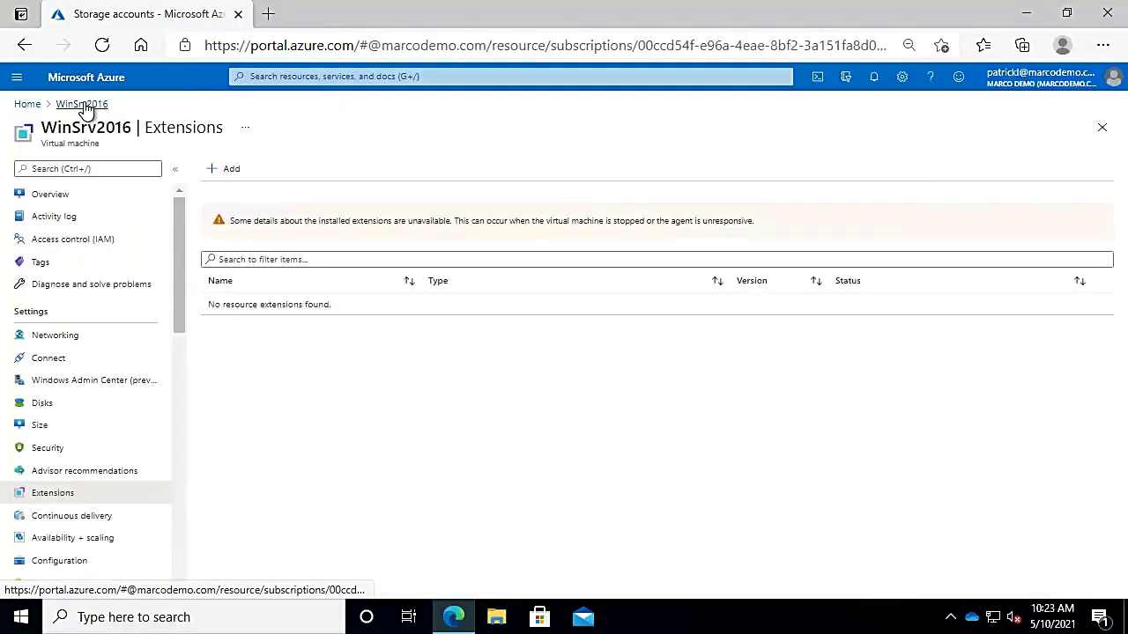